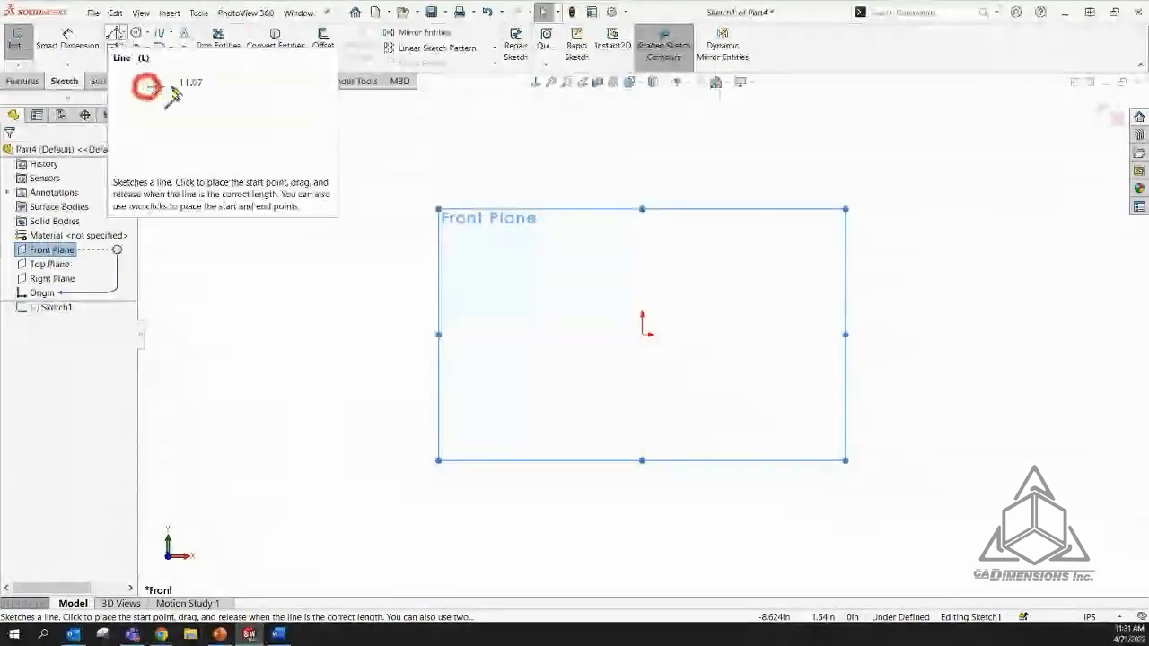
Sketch a closed rectangle with the Line tool, starting at the origin, about 3.71 in wide and 4.84 in high
click(112, 33)
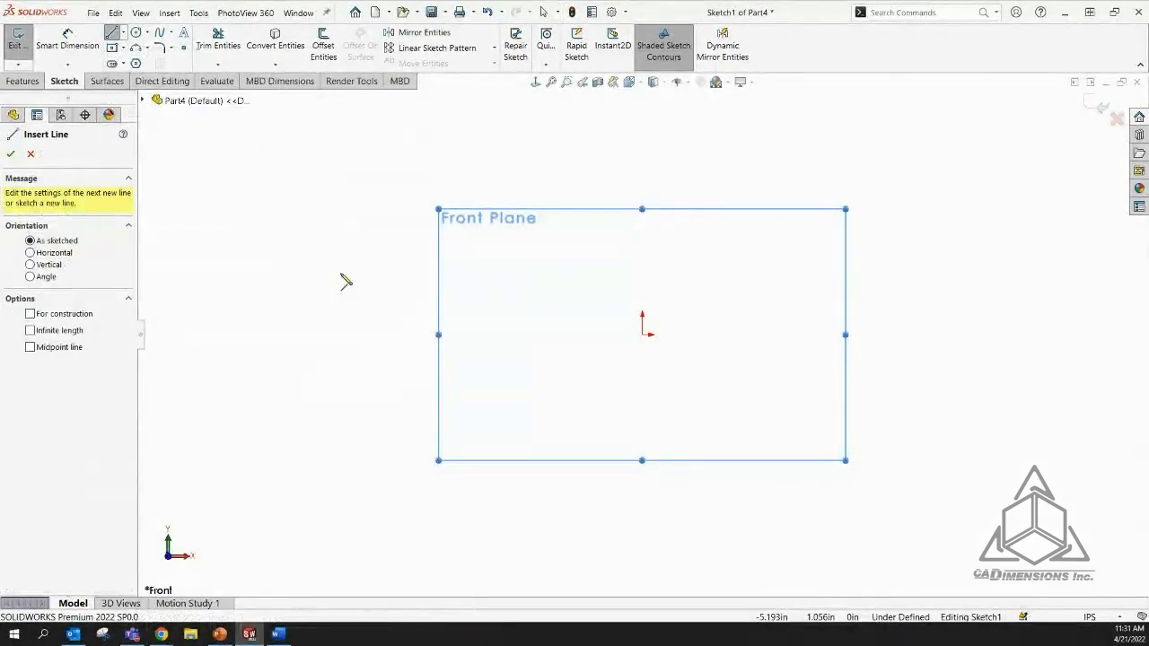
scroll(849, 377, up, 2)
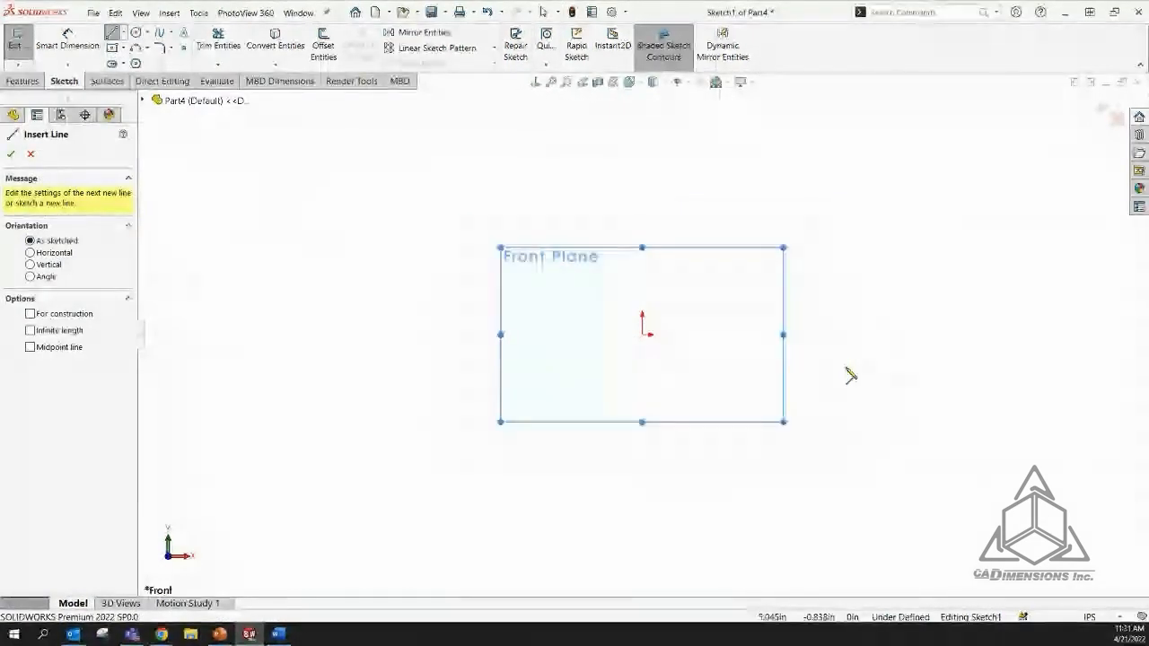
scroll(801, 297, down, 2)
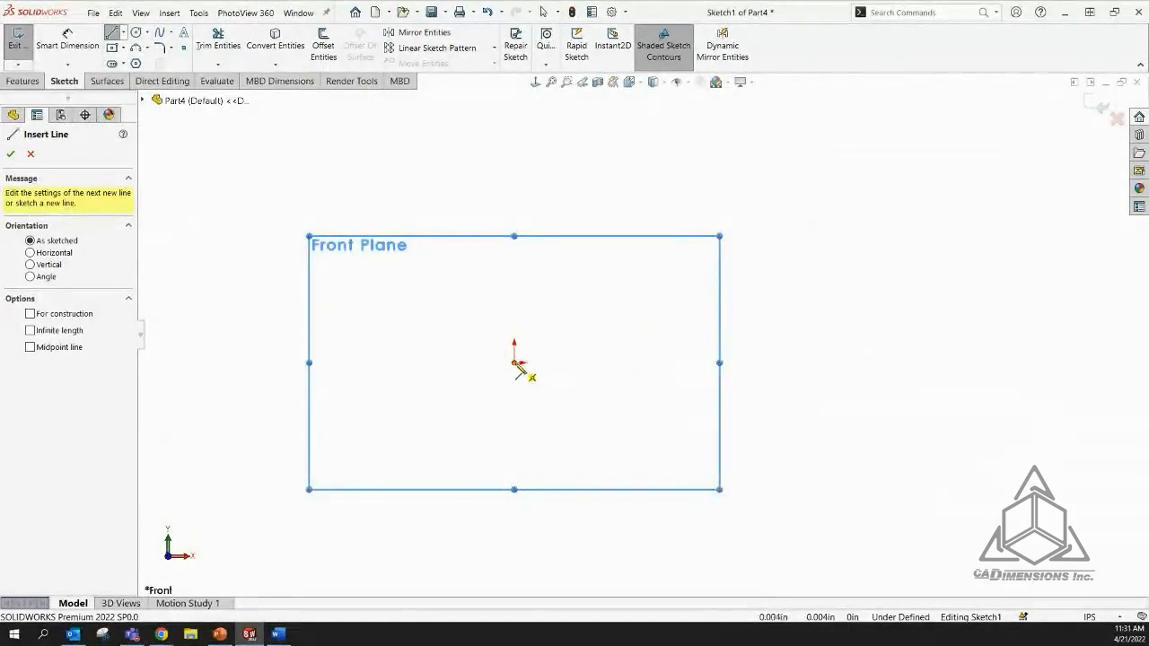
click(514, 362)
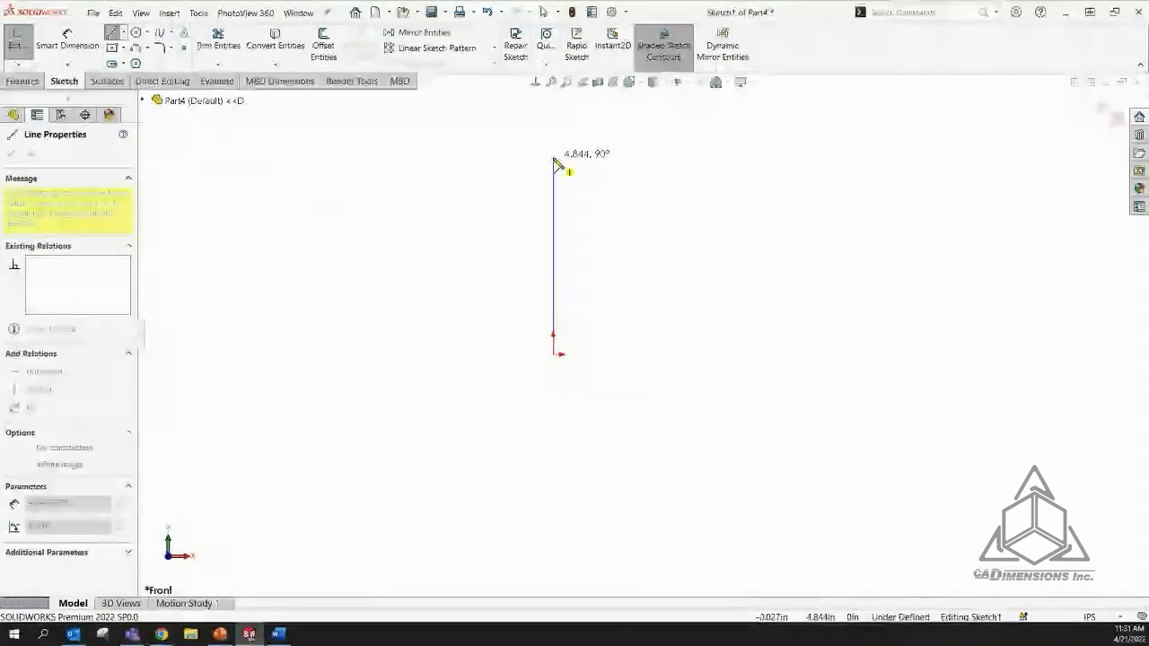
click(554, 160)
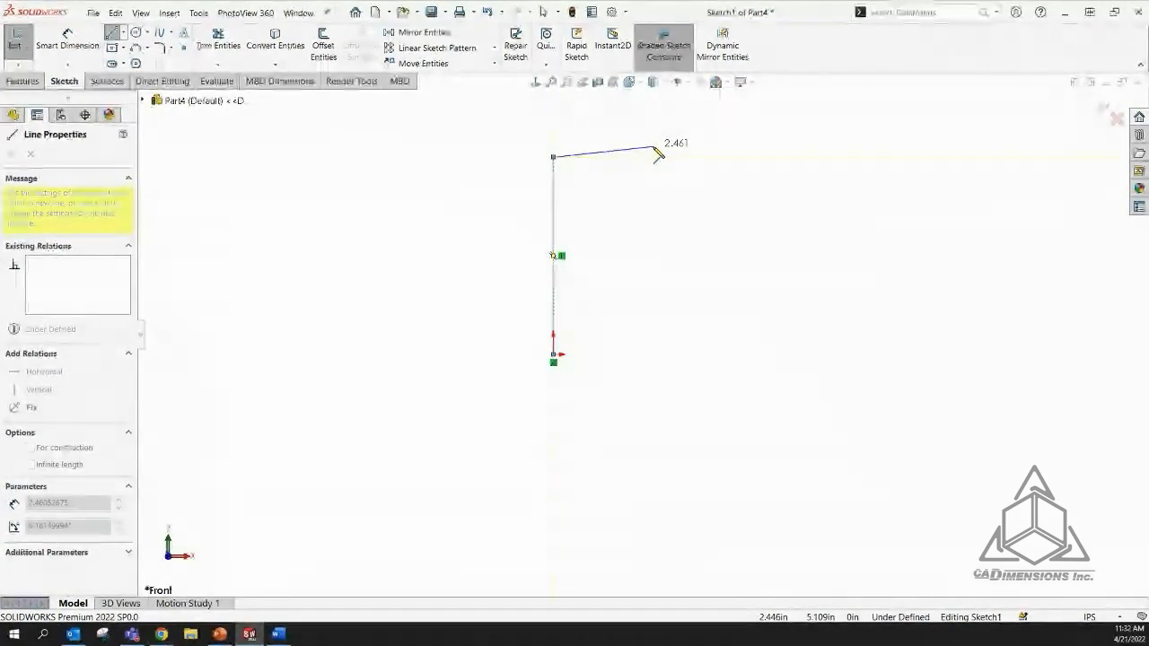
click(704, 158)
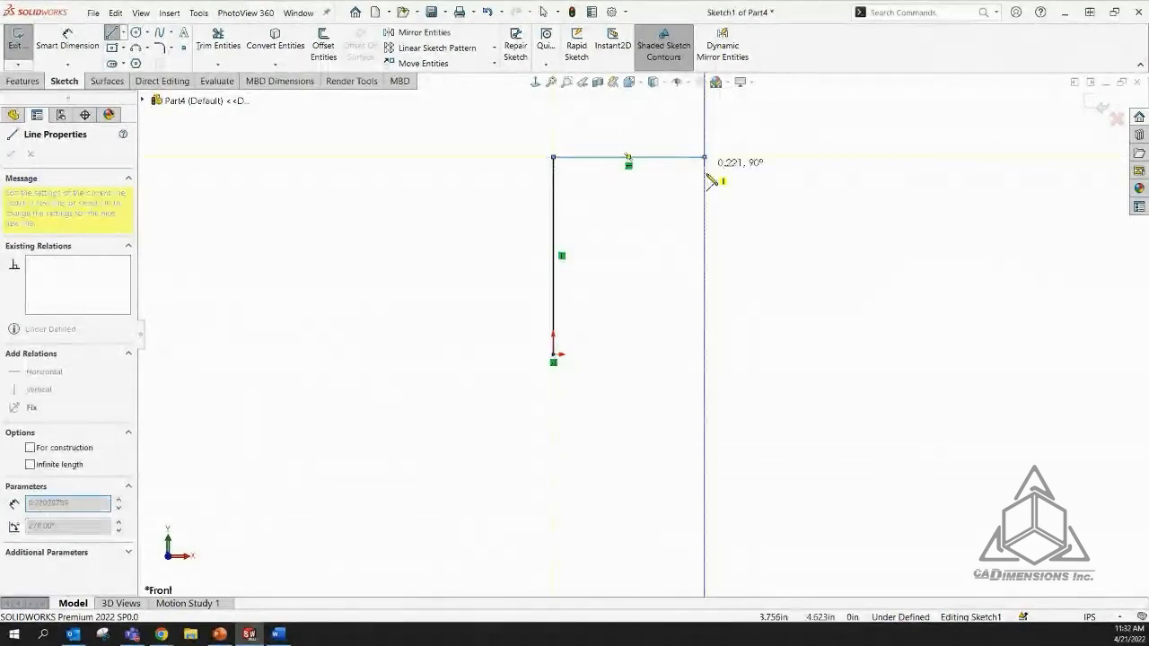
click(705, 354)
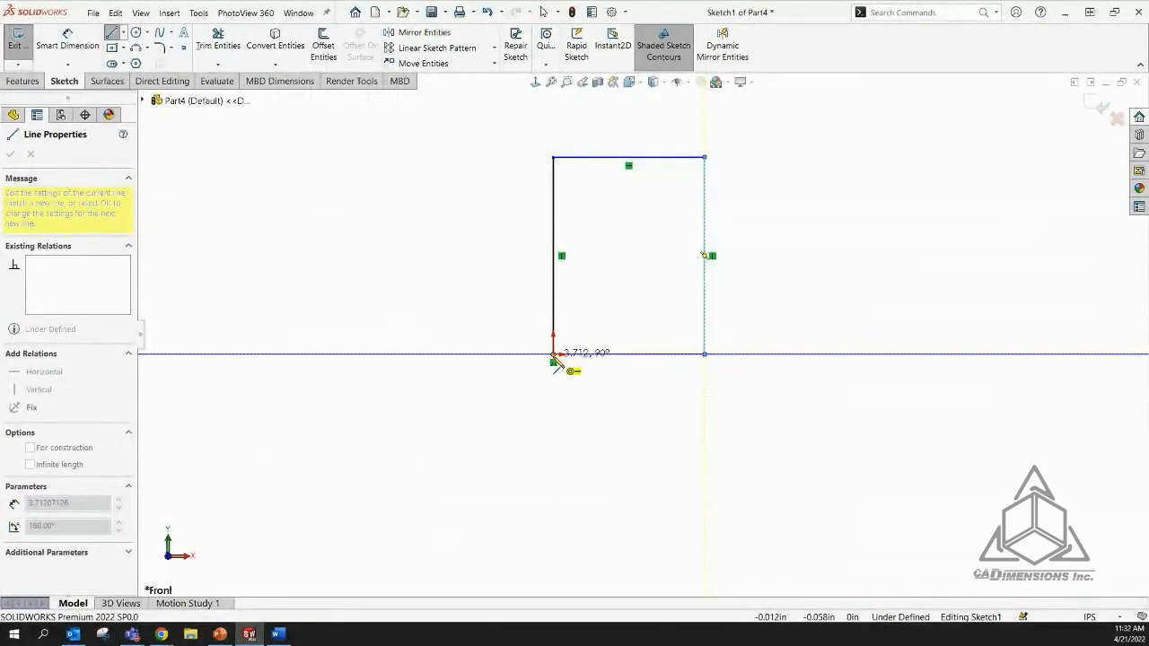
click(554, 354)
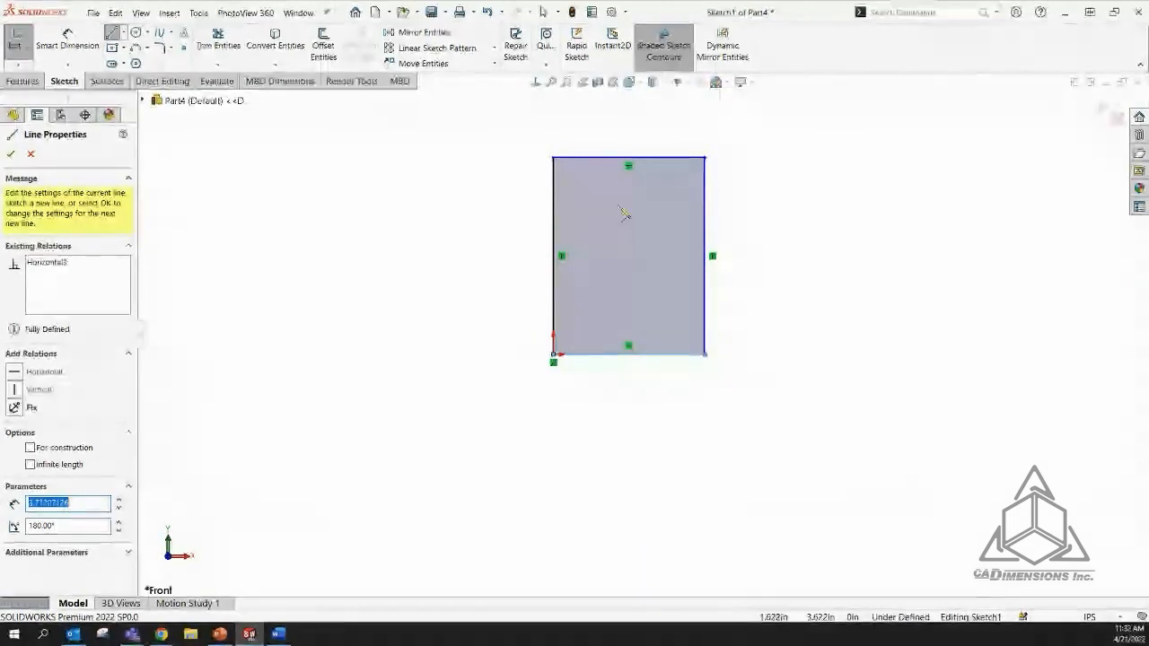
Turn the shaded sketch contours off and back on, and leave the Line tool
click(669, 54)
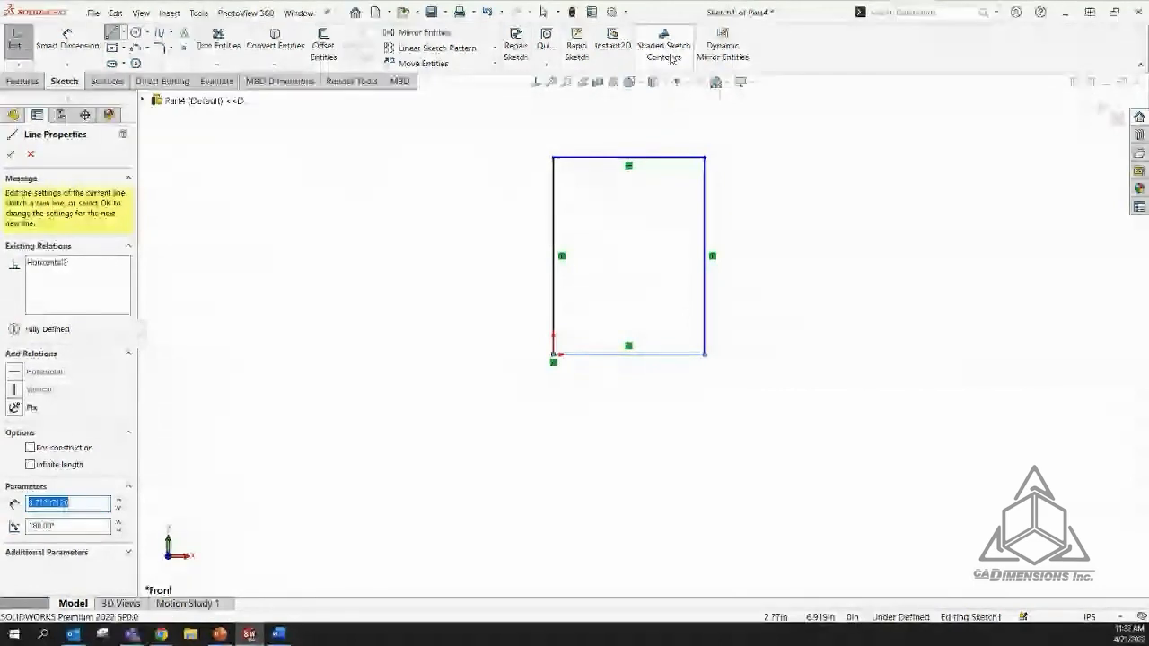
click(664, 50)
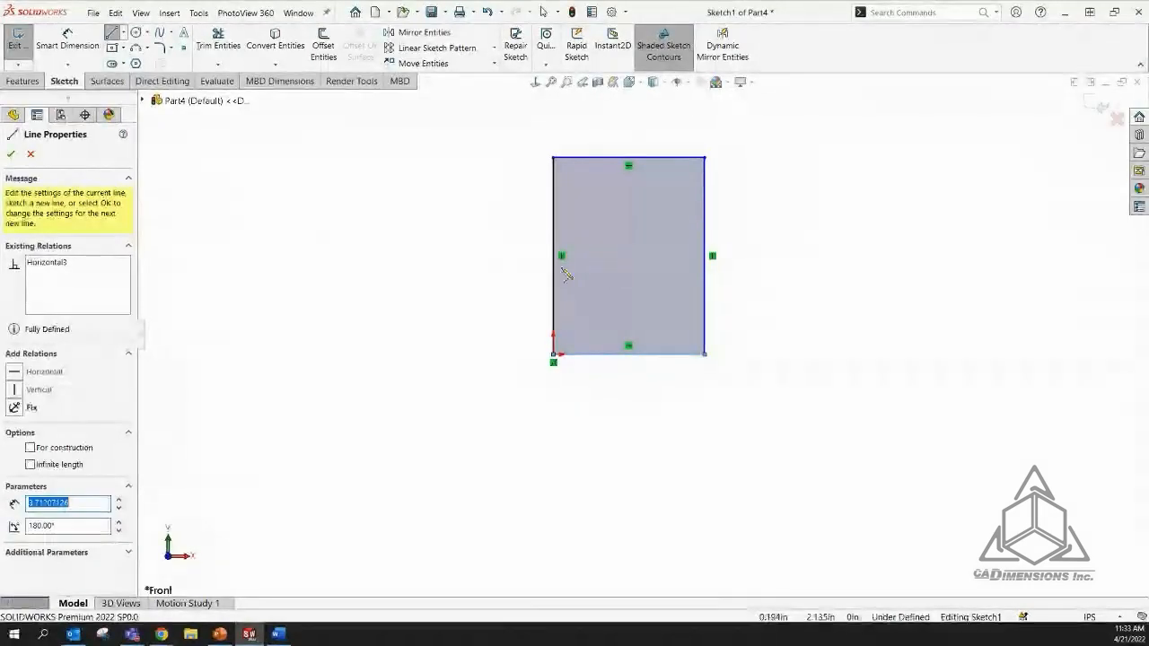
key(Escape)
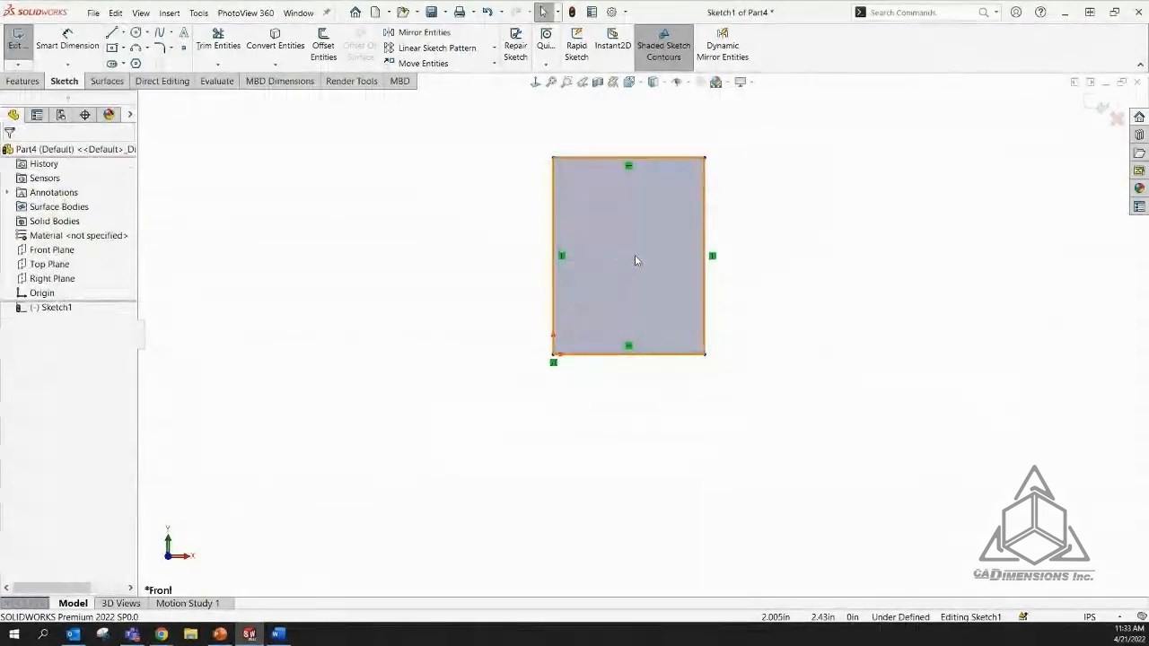
Stretch the rectangle wider and taller by pulling on its shaded contour, keeping its lower-left corner at the origin
scroll(774, 190, down, 2)
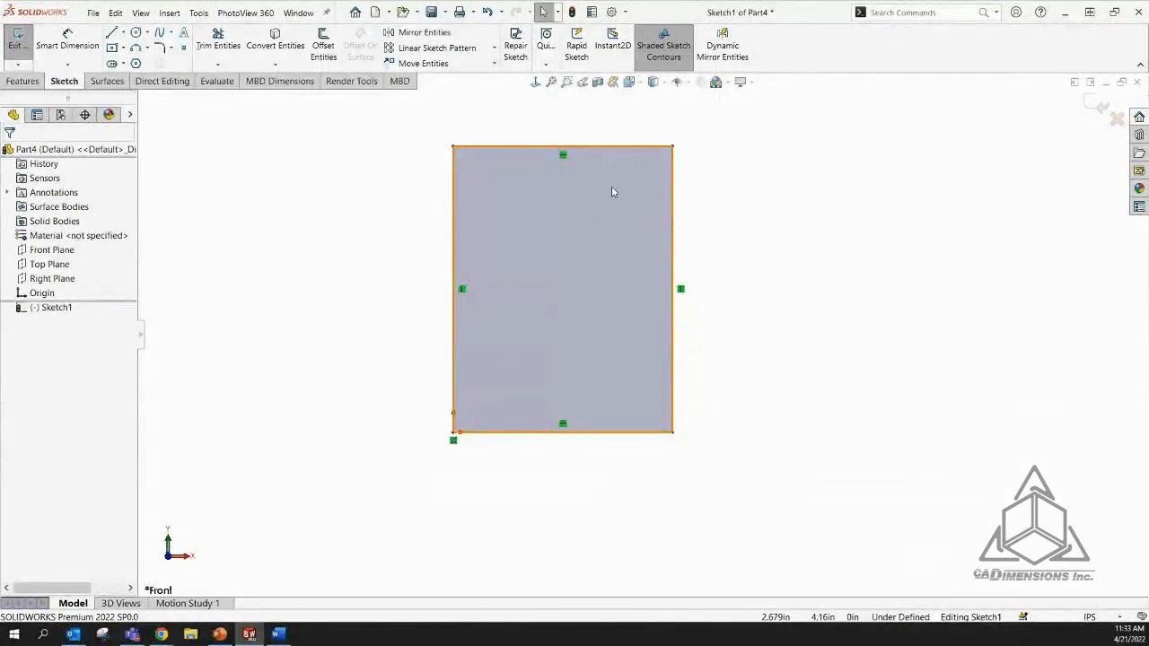
mouse_move(612, 191)
mouse_down()
mouse_move(667, 236)
mouse_move(659, 185)
mouse_move(547, 246)
mouse_move(530, 338)
mouse_move(598, 243)
mouse_move(694, 158)
mouse_move(584, 222)
mouse_move(599, 323)
mouse_move(608, 247)
mouse_move(667, 198)
mouse_move(649, 210)
mouse_move(640, 194)
mouse_move(587, 285)
mouse_move(600, 231)
mouse_move(618, 229)
mouse_up()
click(639, 195)
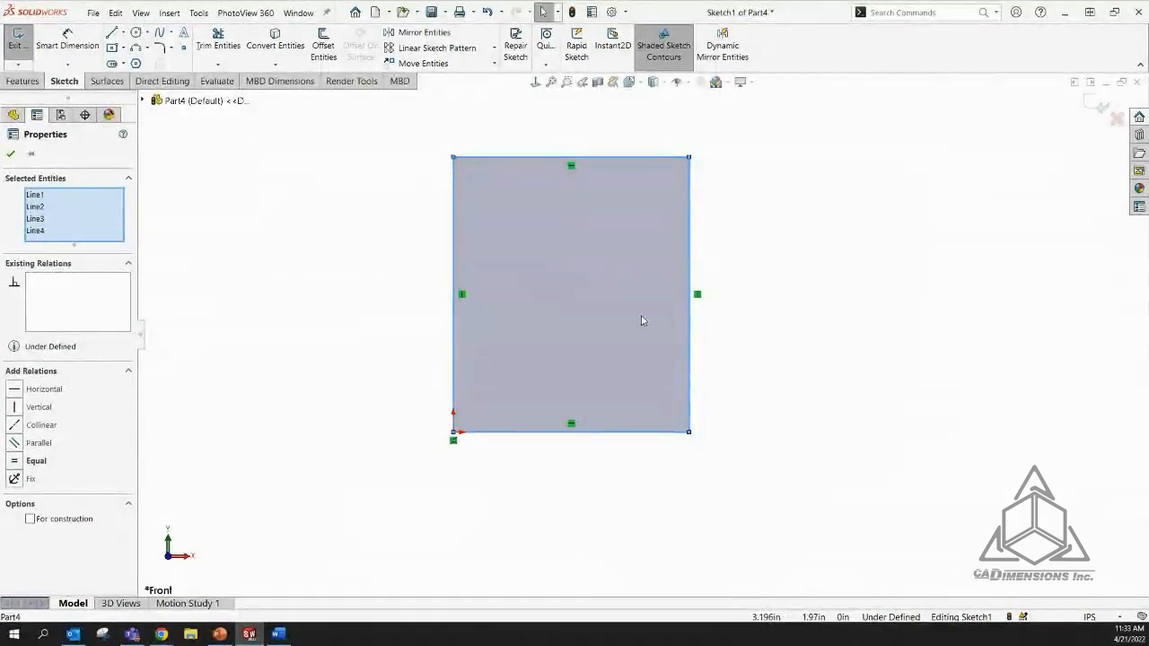
drag(642, 315, 571, 258)
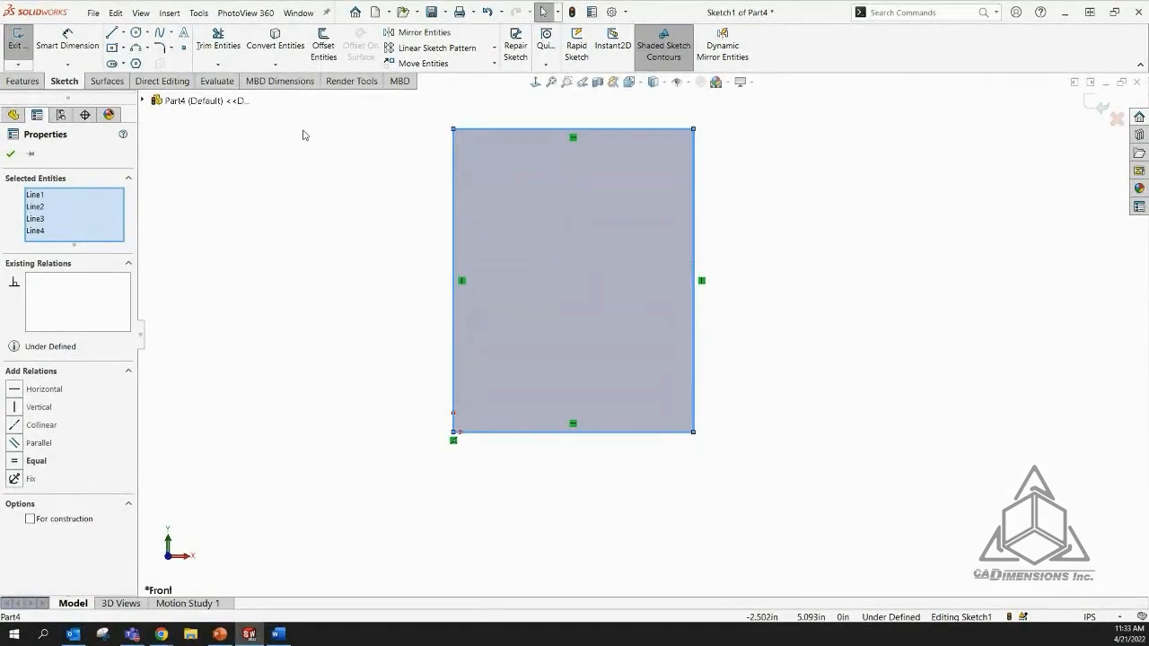
Sketch a U-shaped profile of three lines inside the rectangle, open at the top, about 1.36 in wide and 1.87 in high
click(112, 33)
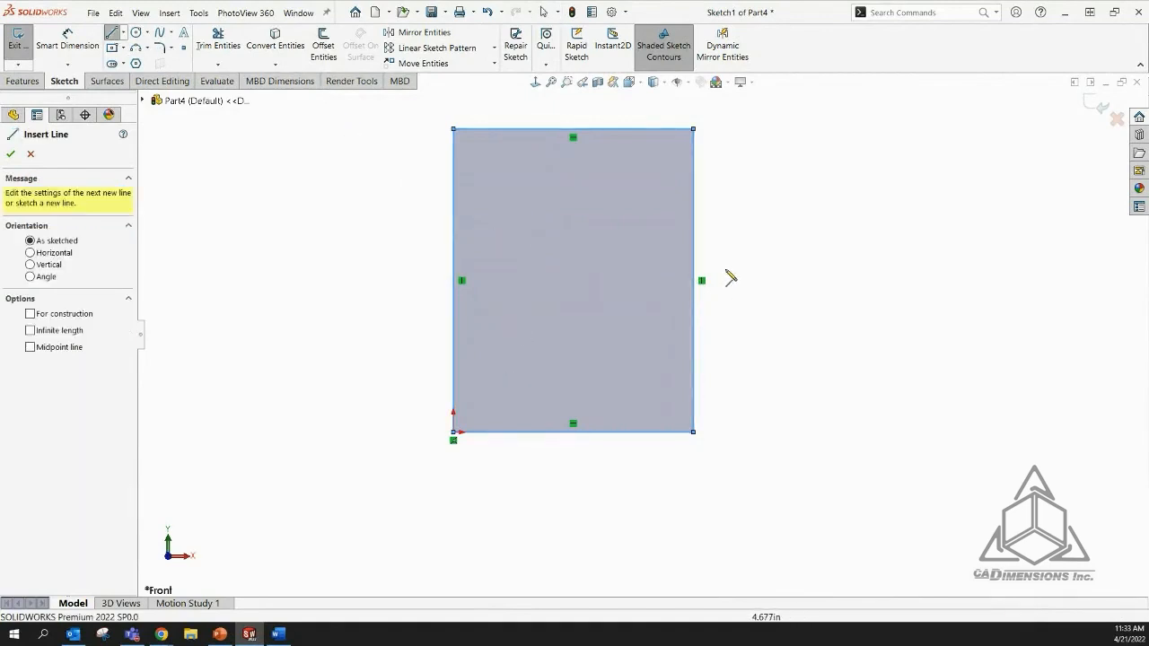
scroll(730, 277, down, 2)
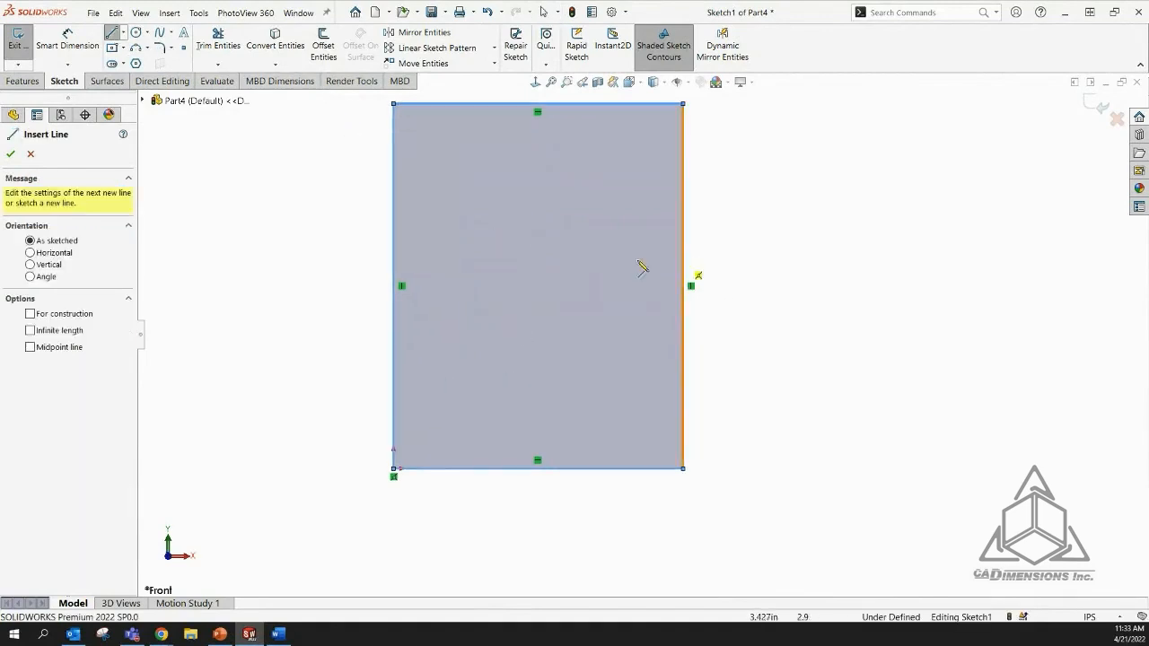
click(468, 319)
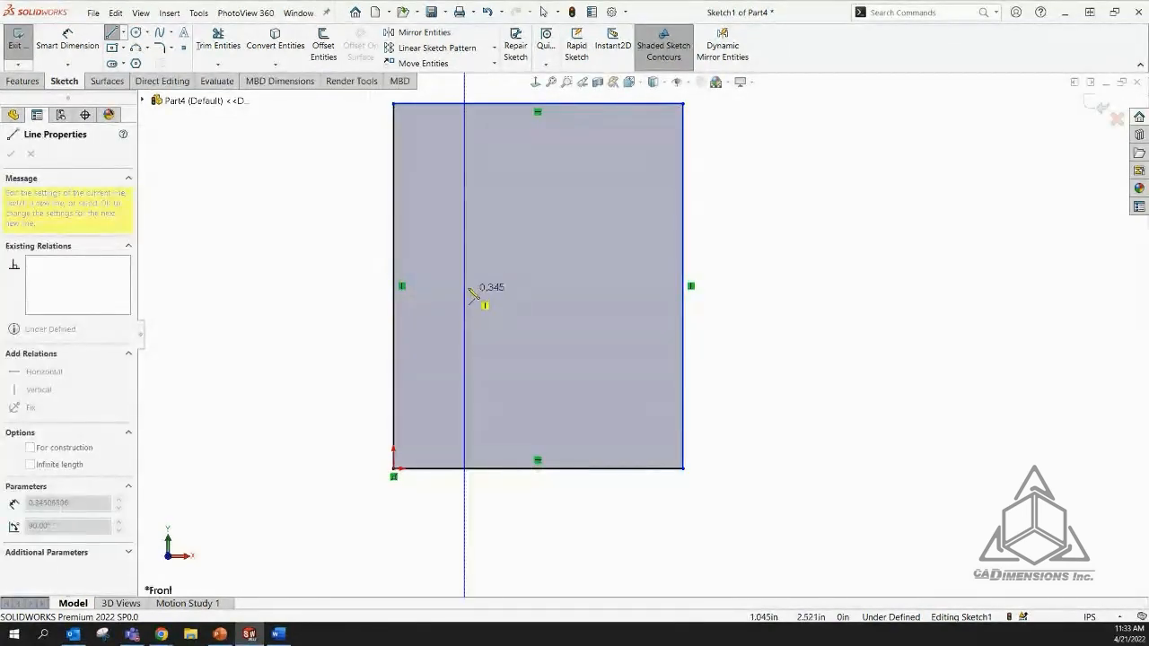
click(465, 185)
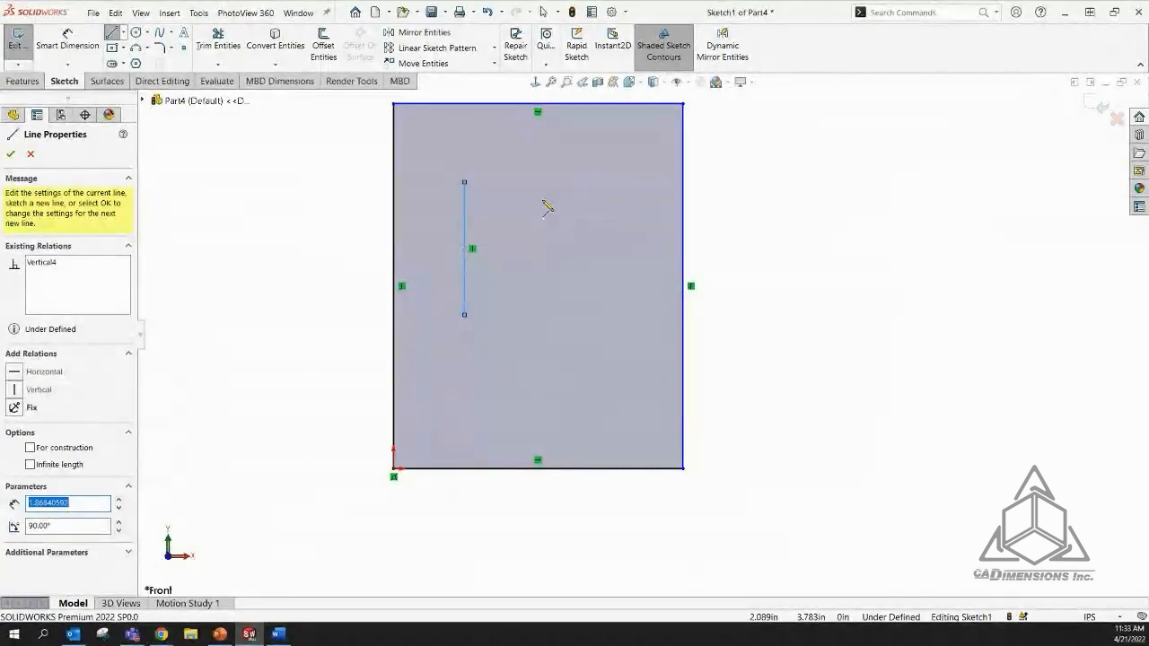
click(465, 315)
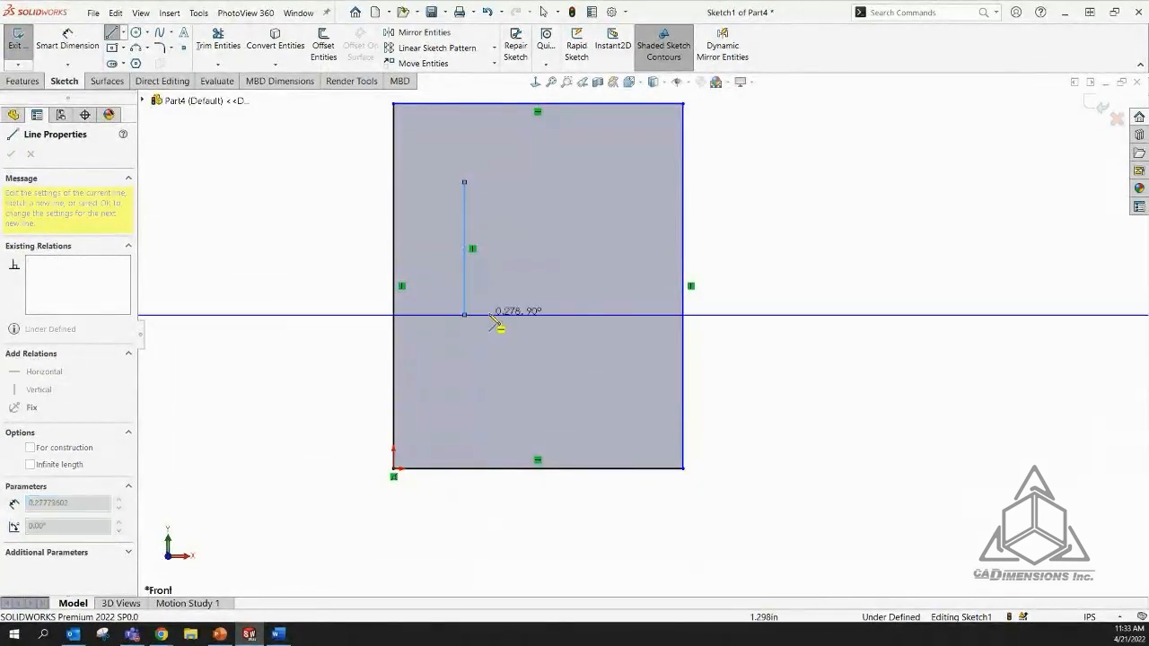
click(561, 315)
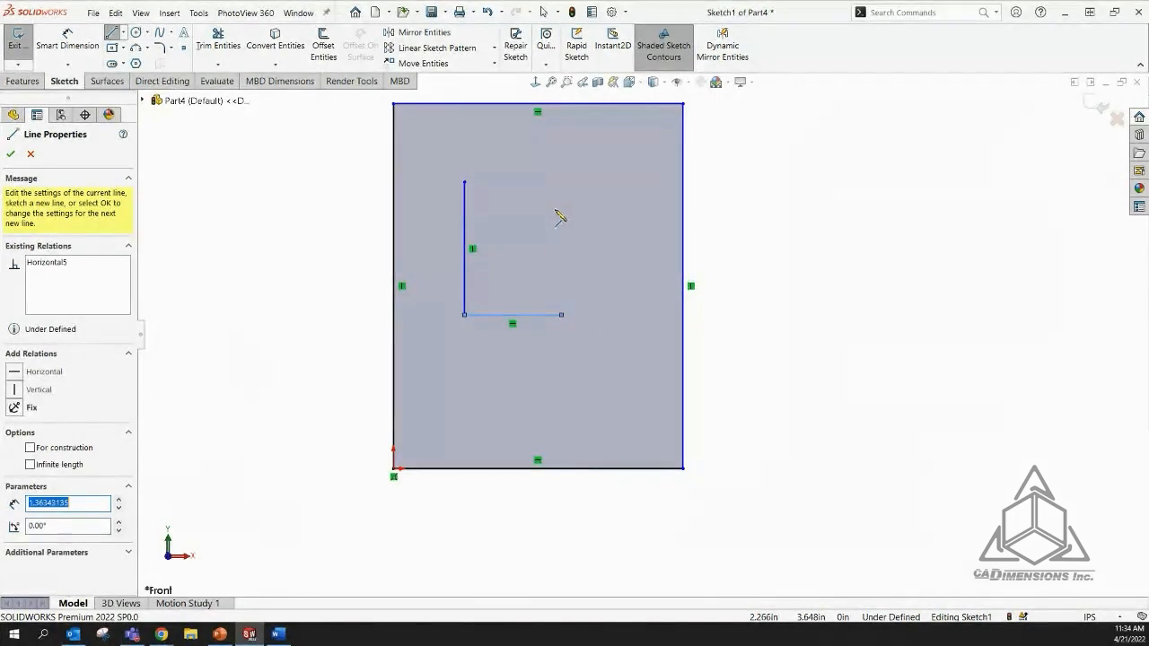
click(561, 314)
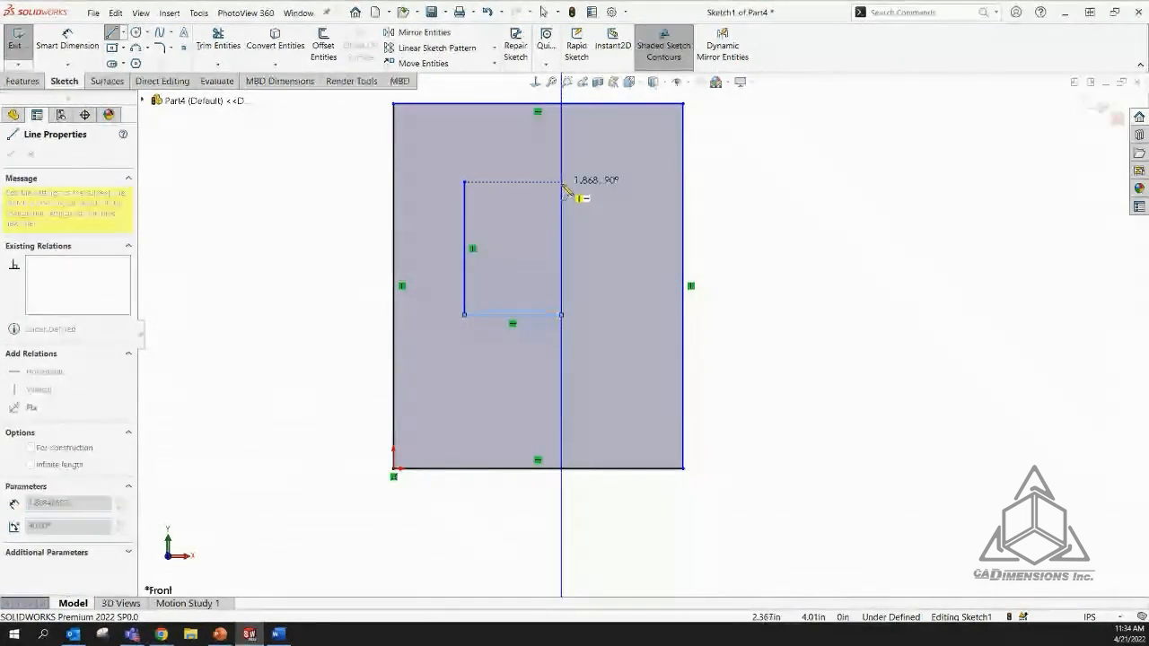
click(561, 183)
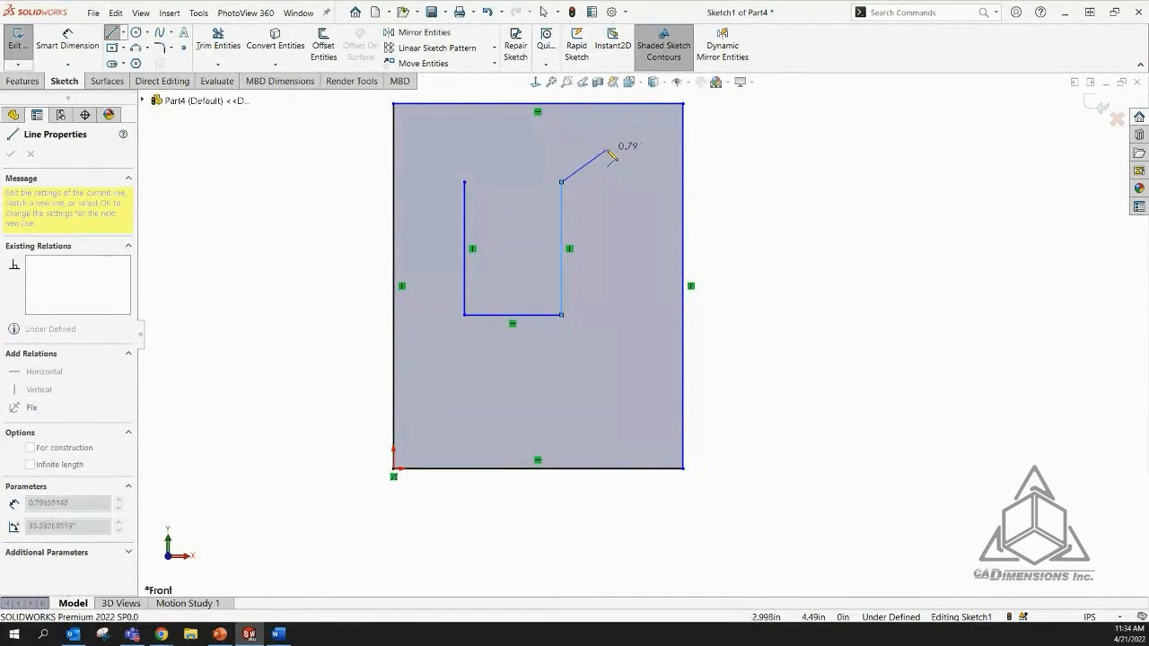
Close the open top of the U-shaped profile with a tangent arc and move the arched shape toward the rectangle's centre
click(562, 181)
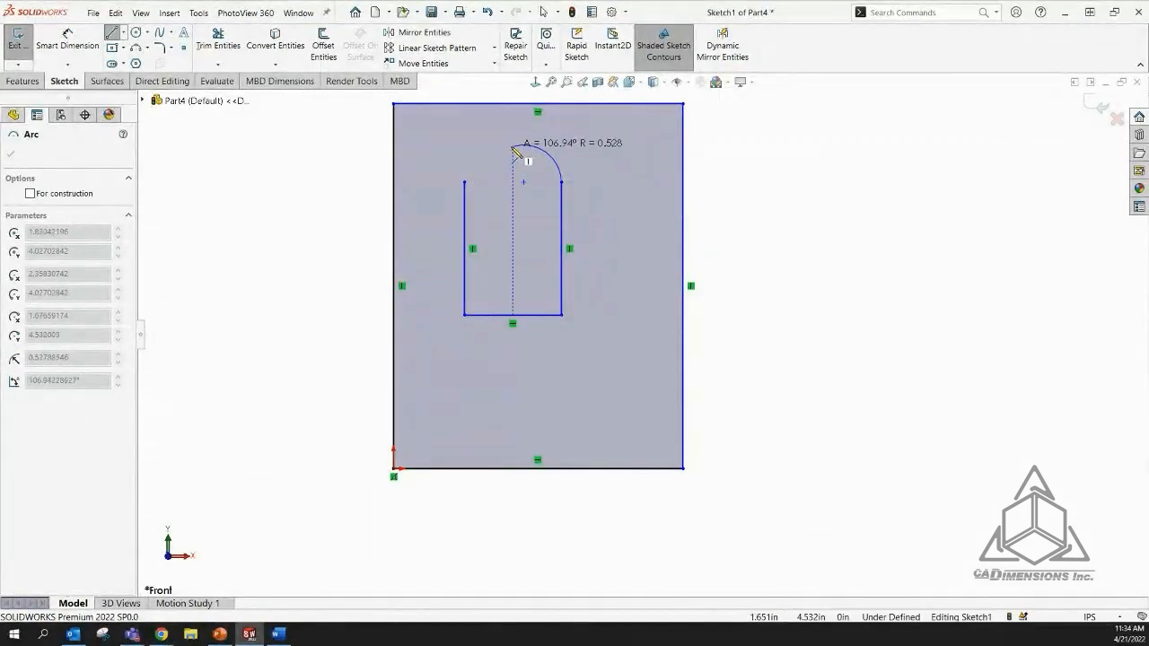
click(465, 184)
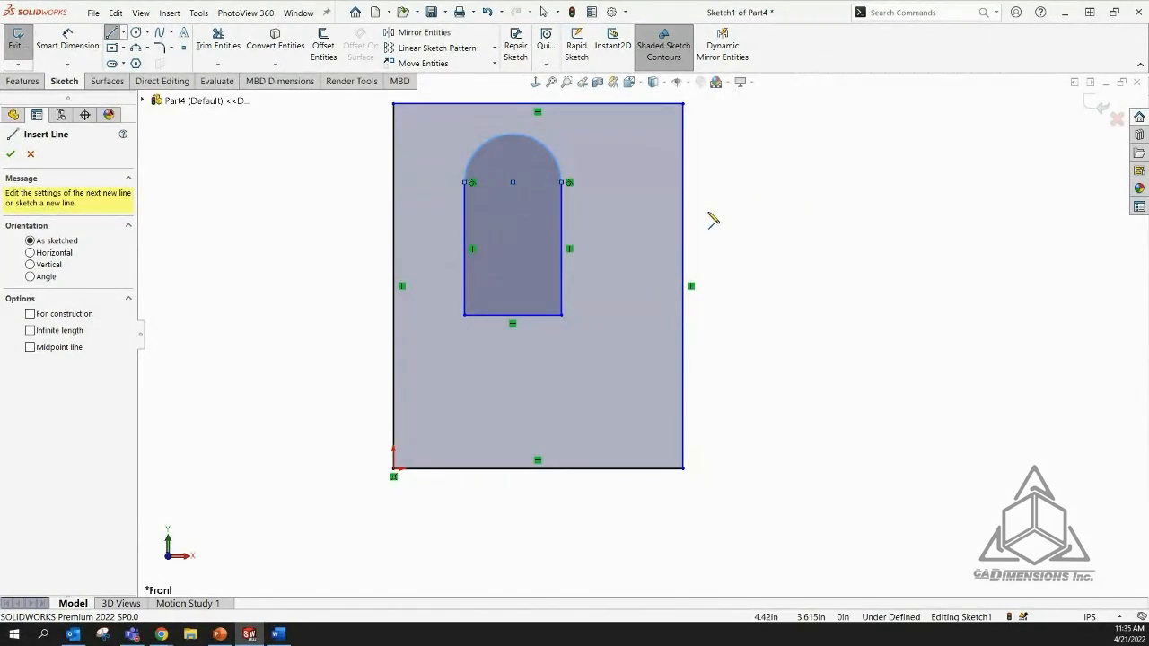
key(Escape)
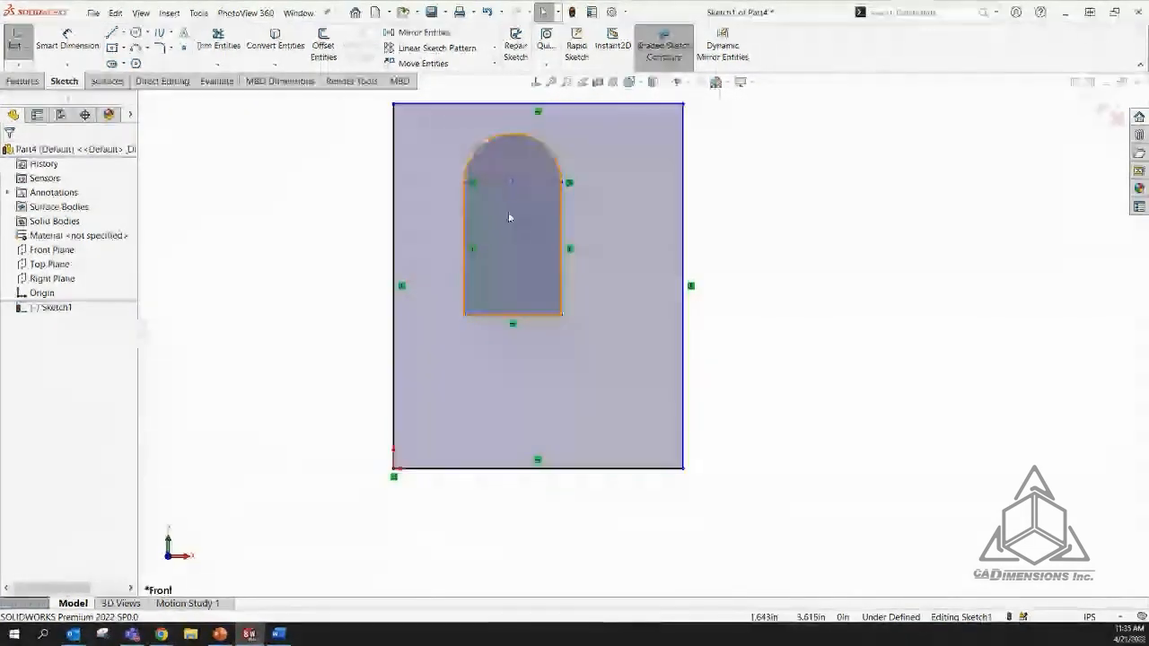
mouse_move(509, 237)
mouse_down()
mouse_move(537, 290)
mouse_move(523, 273)
mouse_move(537, 244)
mouse_move(534, 261)
mouse_up()
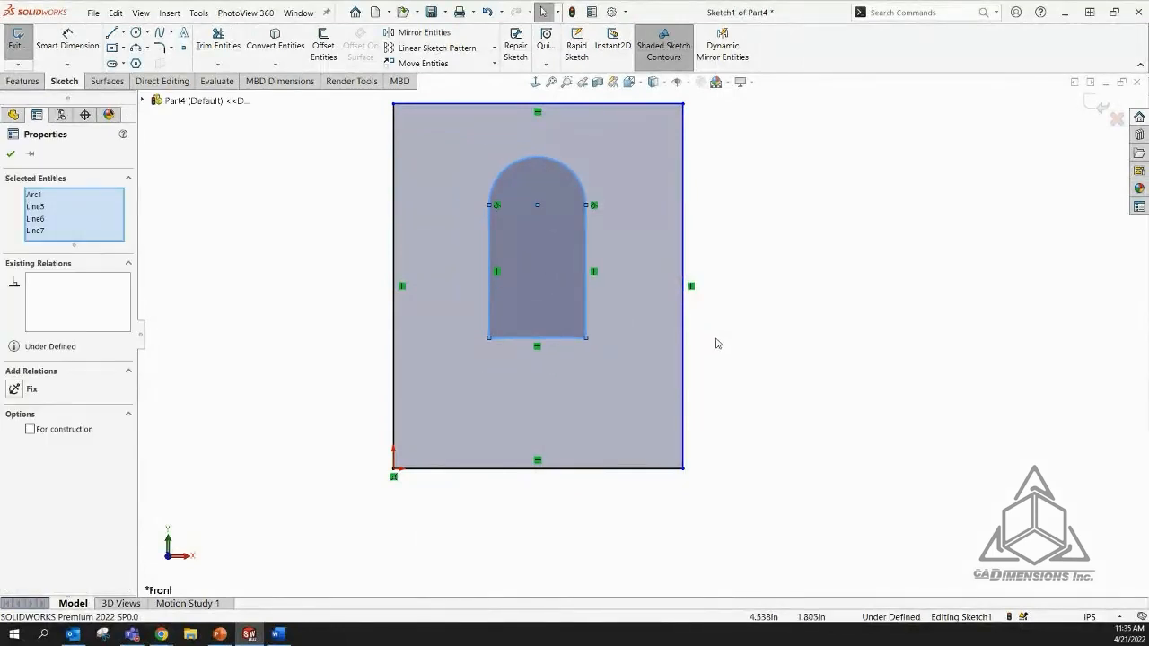
click(809, 215)
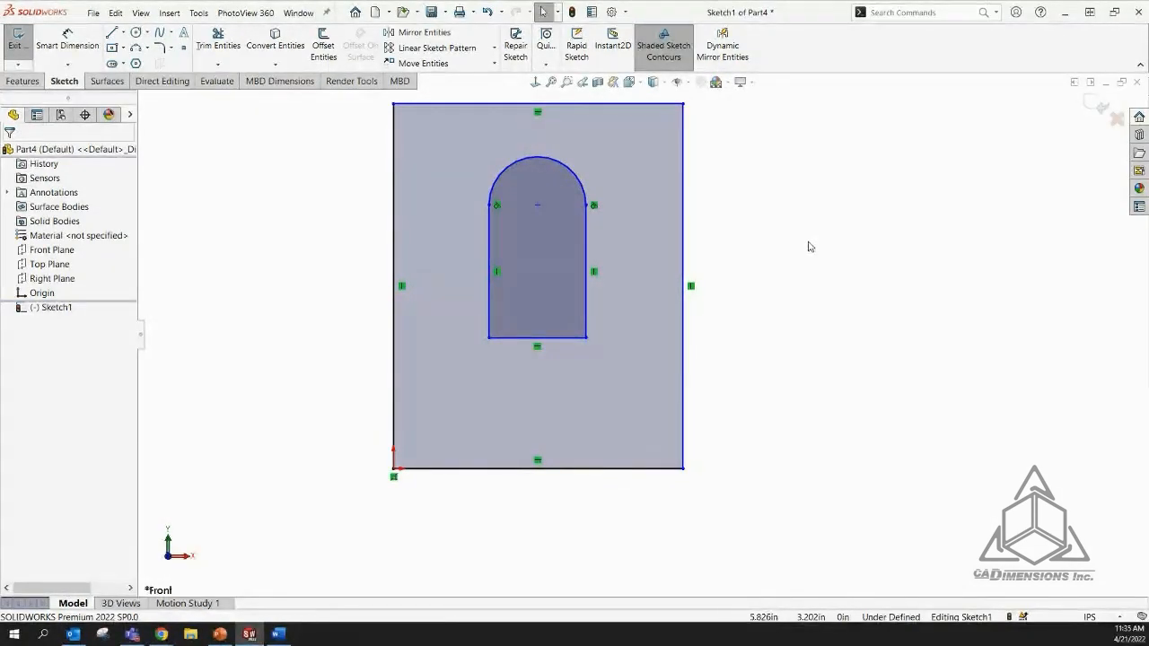
right_drag(808, 246, 810, 237)
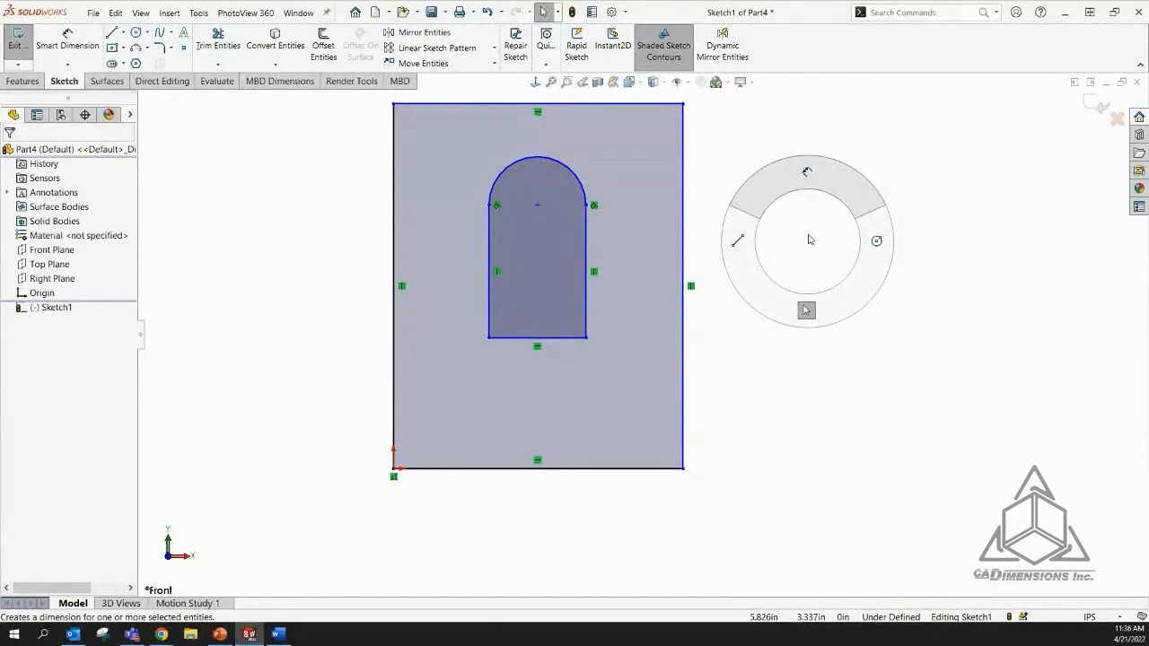
right_drag(810, 239, 813, 179)
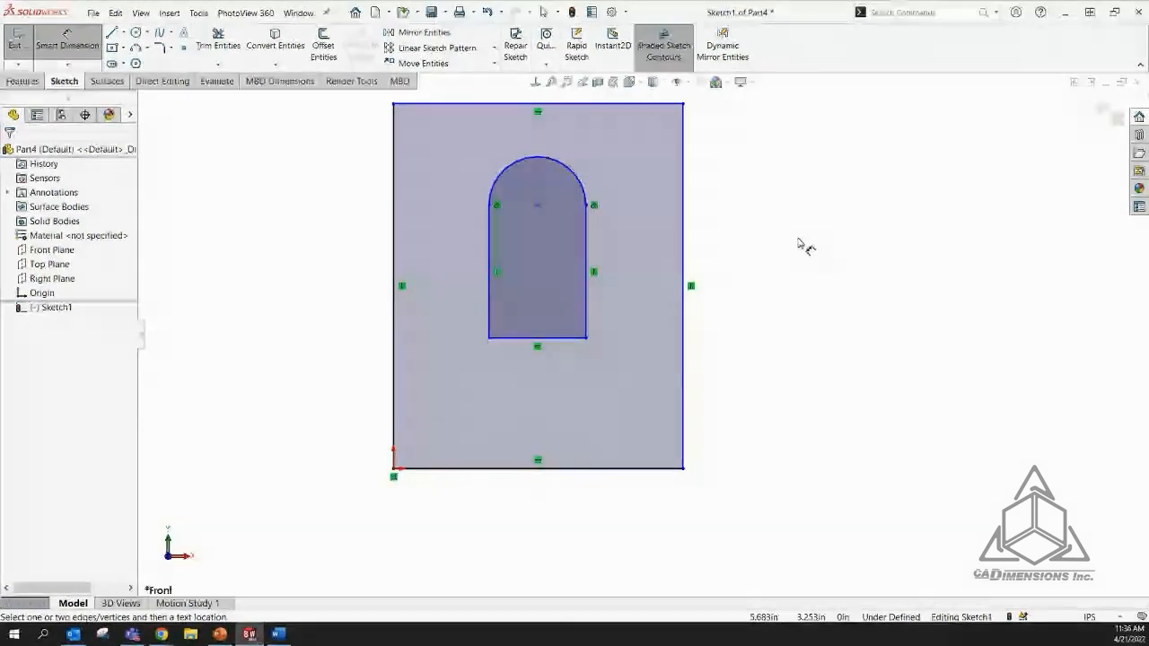
key(Escape)
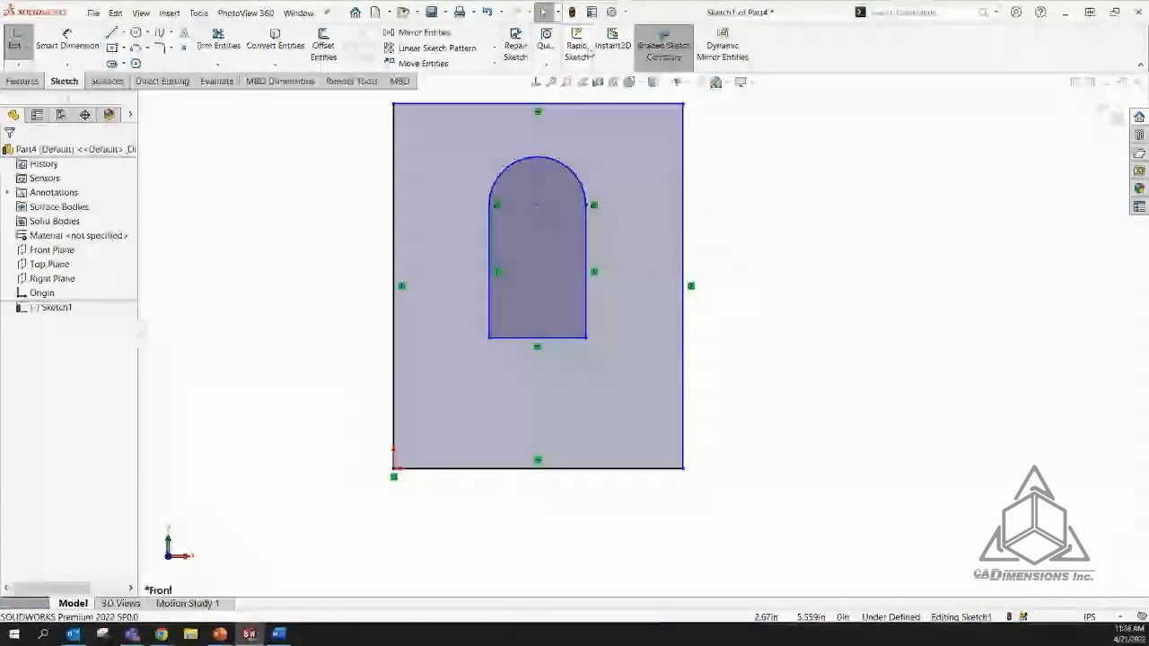
Open the mouse gesture customization settings and review the available numbers of gestures
click(625, 13)
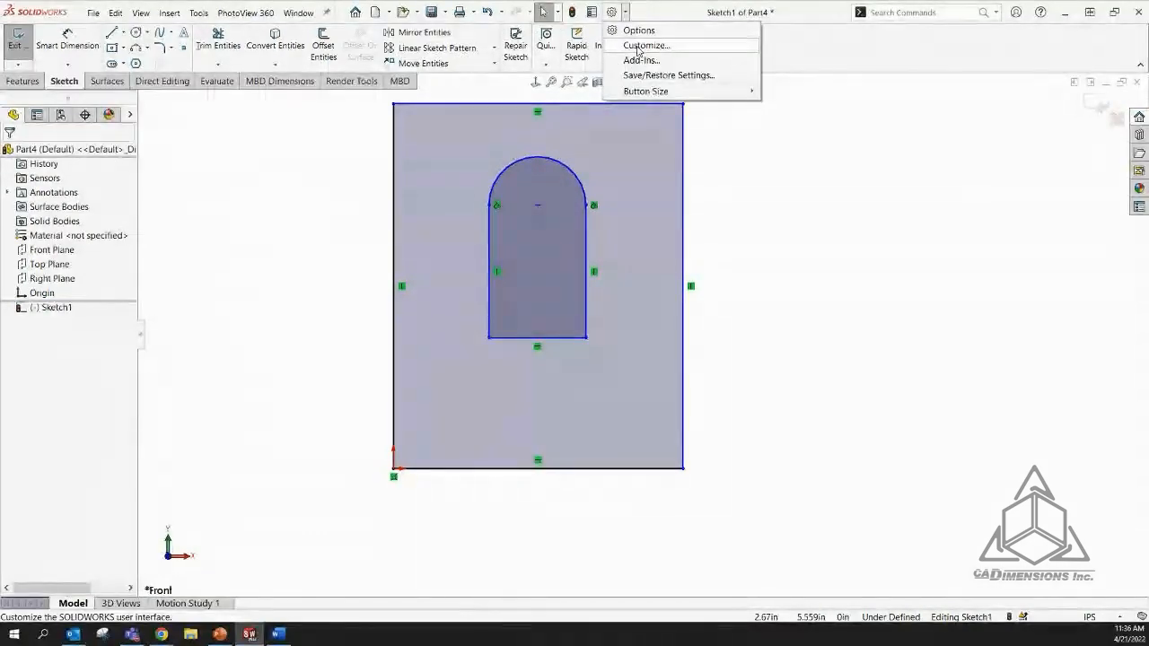
click(642, 46)
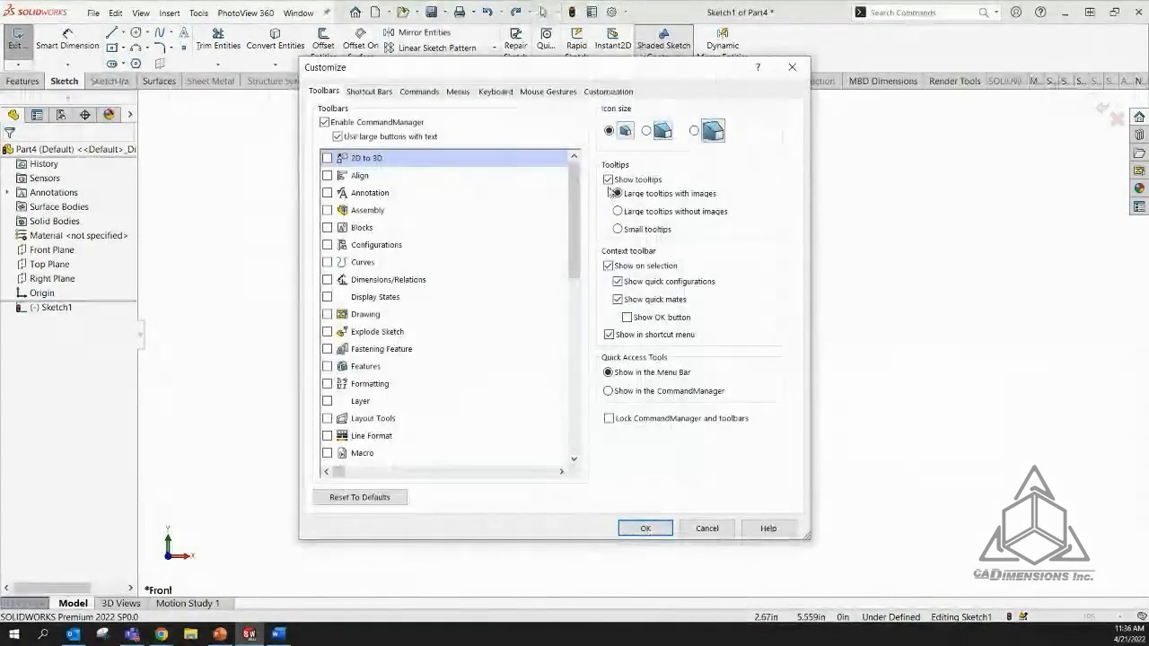
click(549, 92)
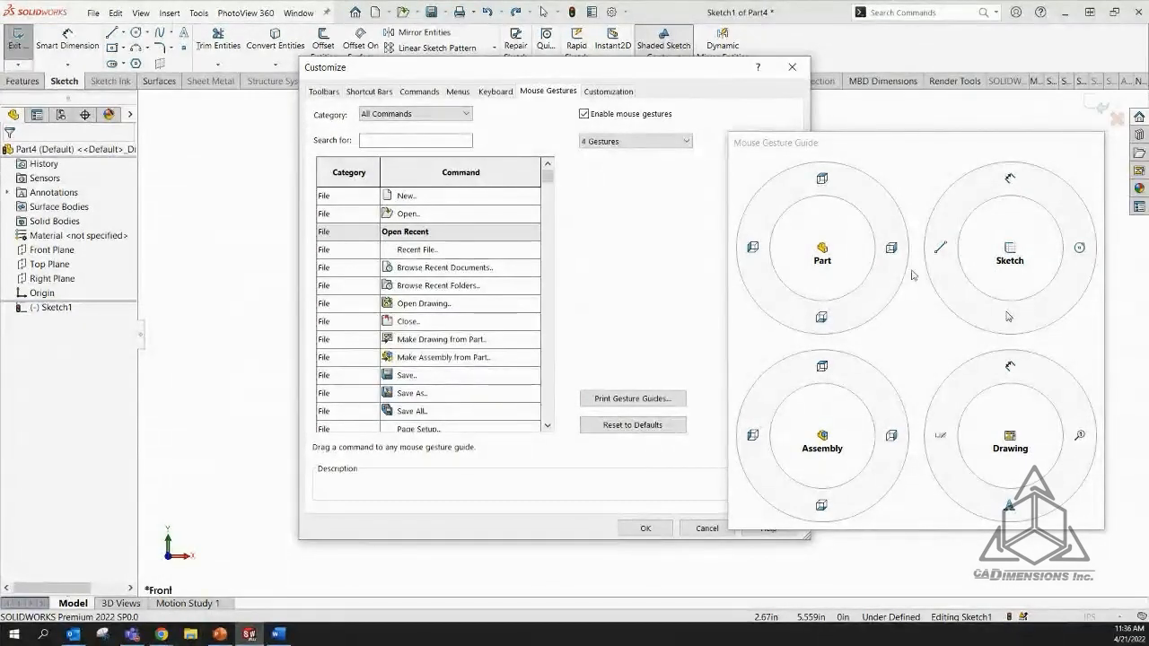
click(655, 141)
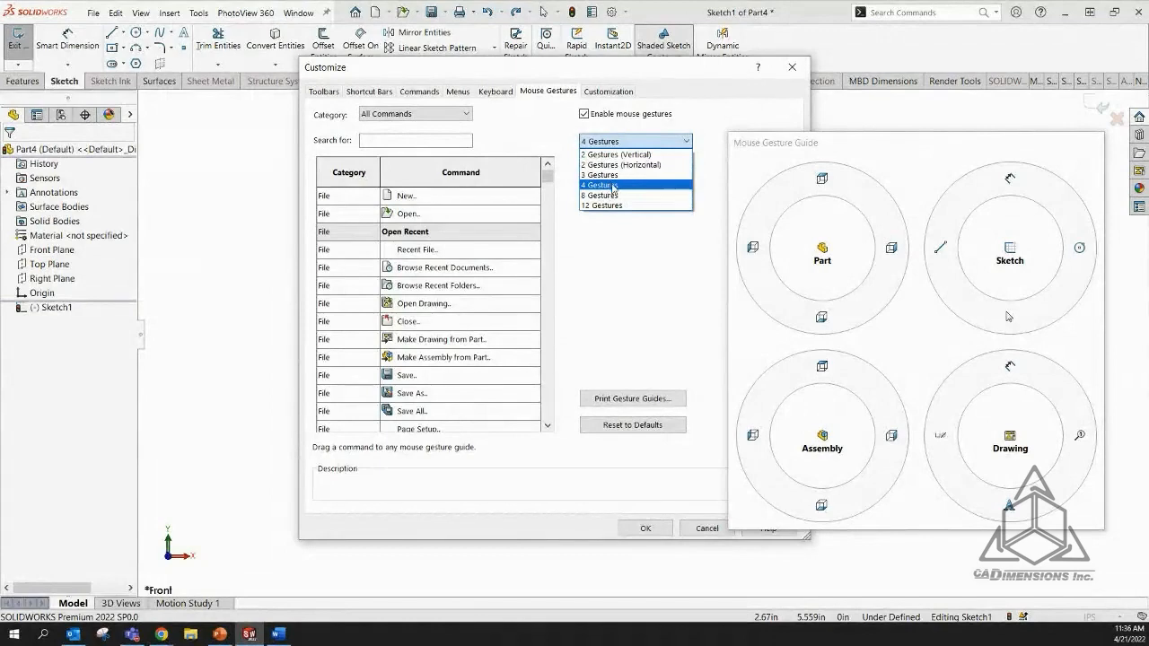
click(676, 280)
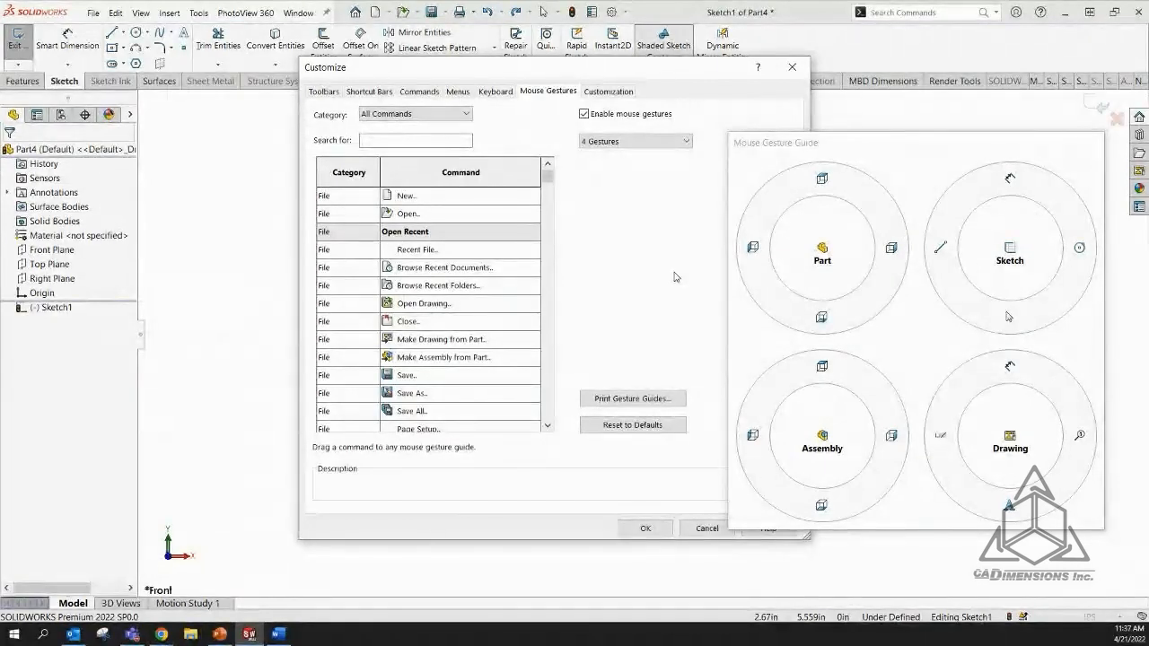
Assign the Center Rectangle command from the Tools category to the right-hand slot of the Sketch gesture guide, replacing Circle, and accept the customization
click(436, 113)
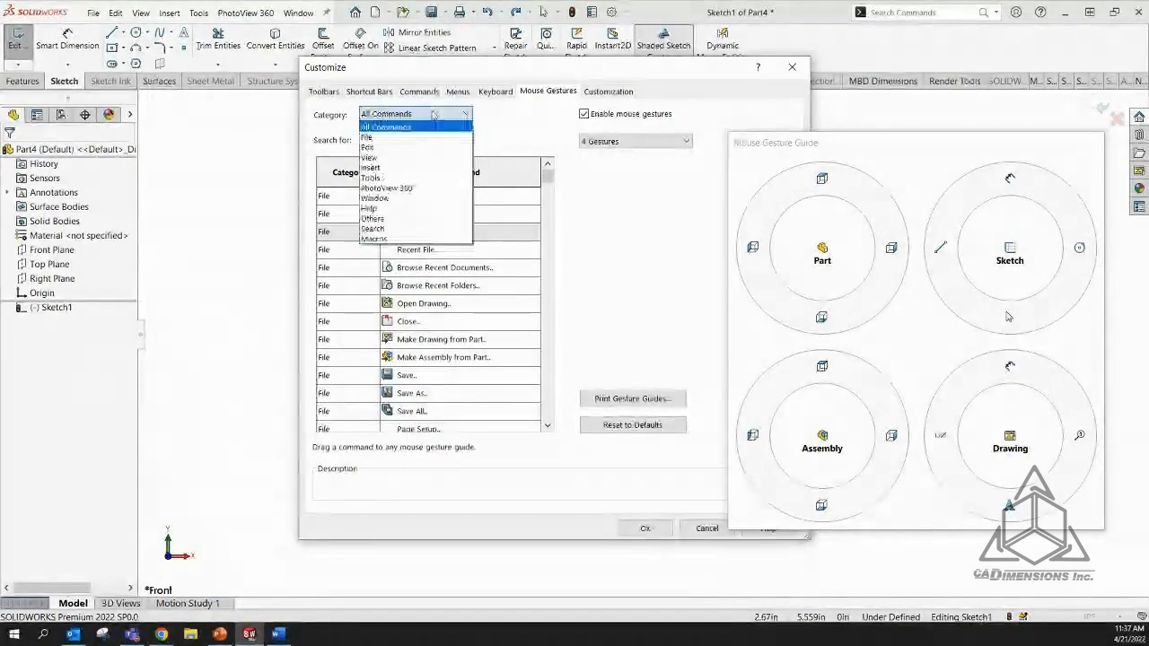
click(381, 177)
scroll(485, 274, down, 10)
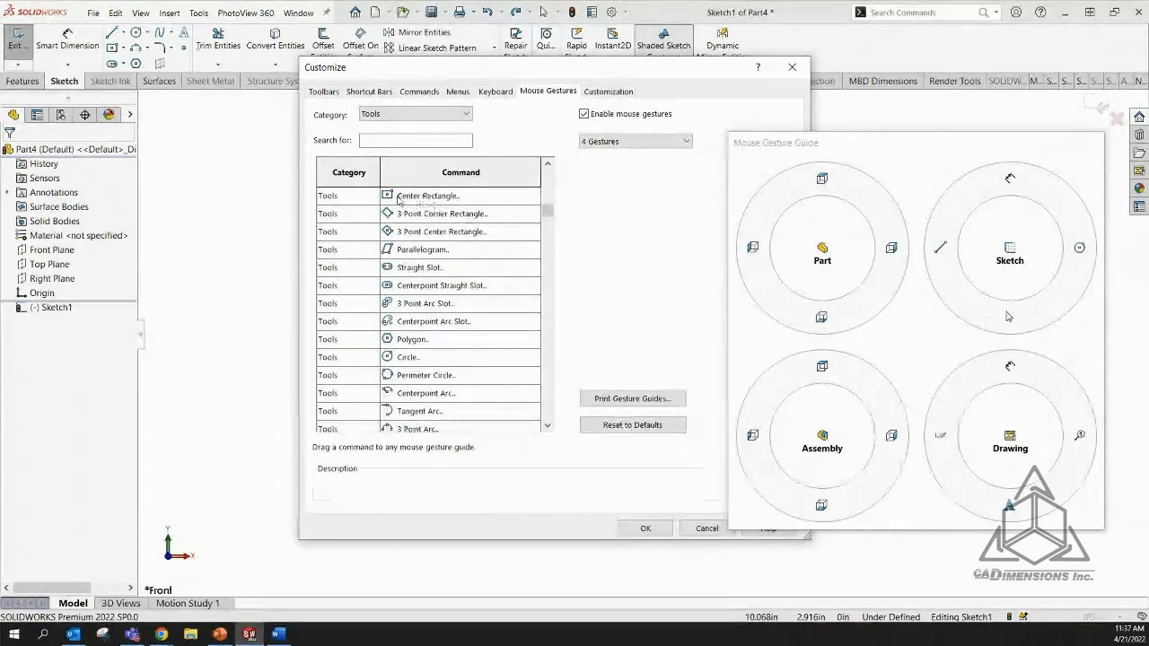
drag(404, 199, 1085, 256)
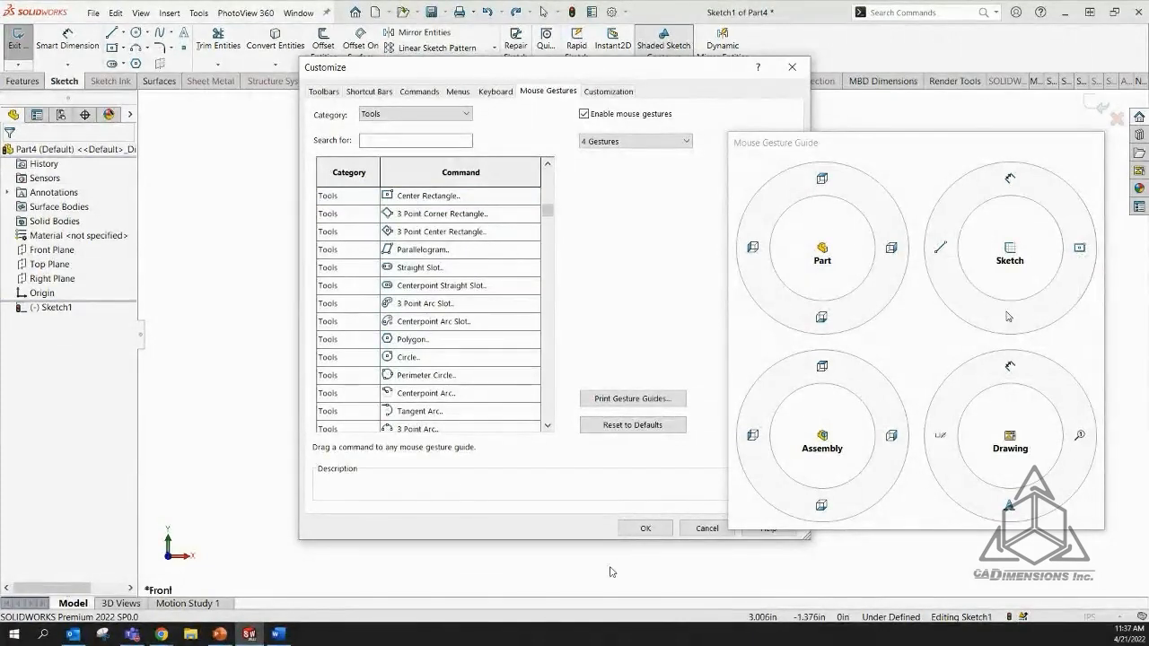
click(646, 529)
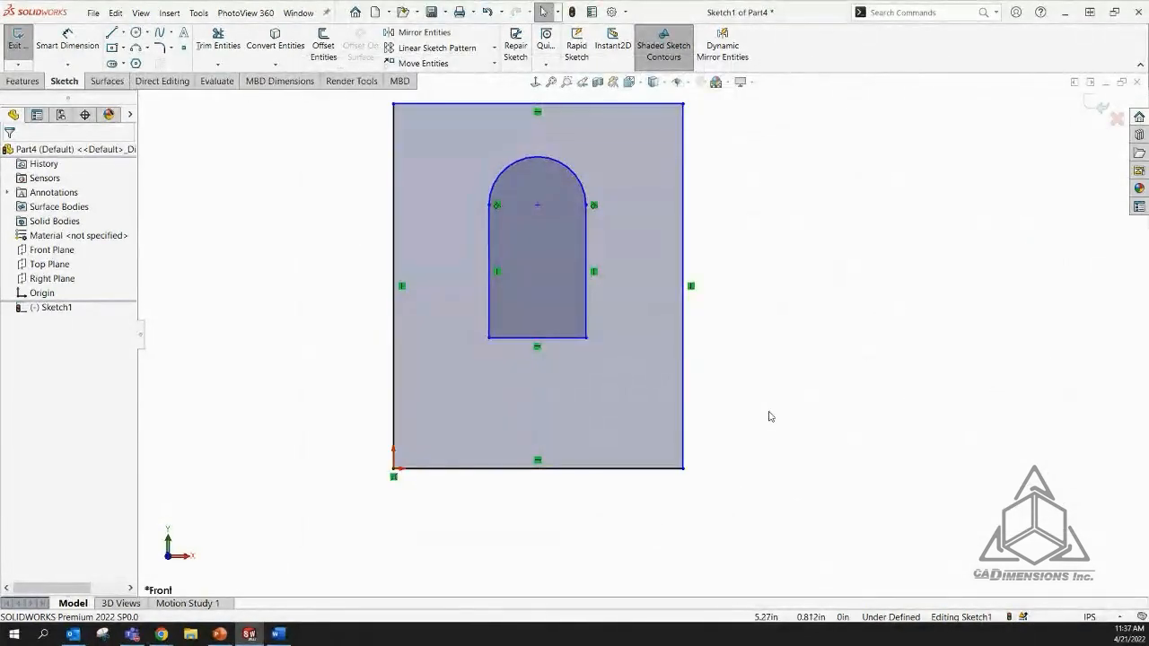
Dimension the rectangle's left edge with Smart Dimension and set its height to 3 in
right_drag(828, 338, 825, 246)
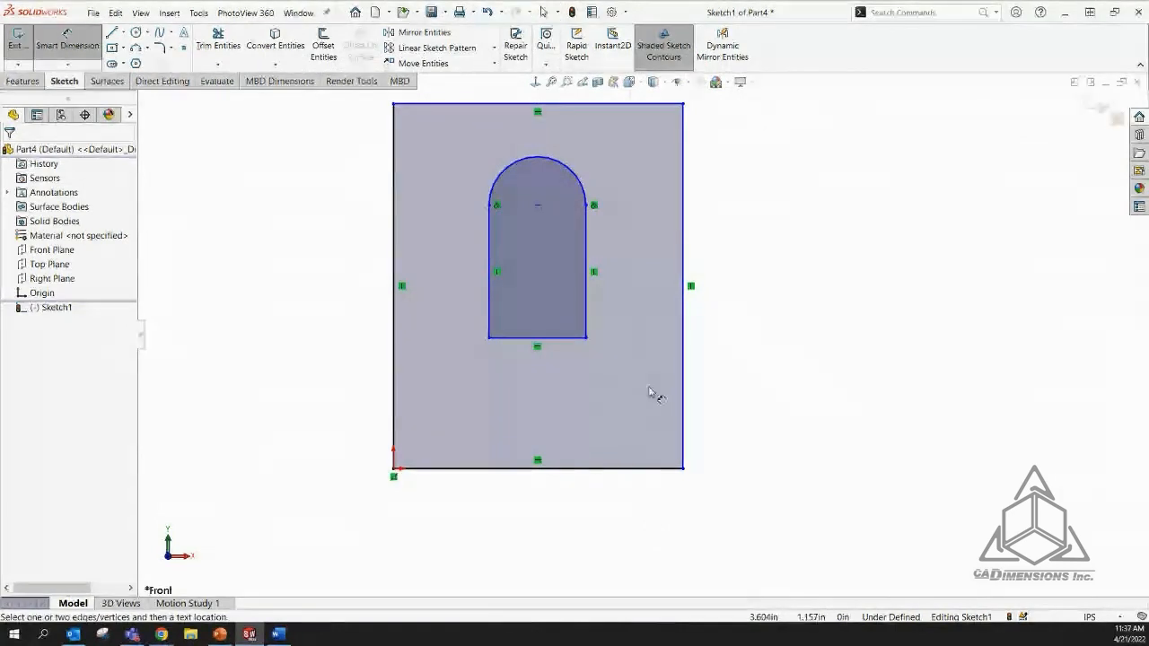
scroll(647, 388, up, 1)
scroll(508, 168, down, 1)
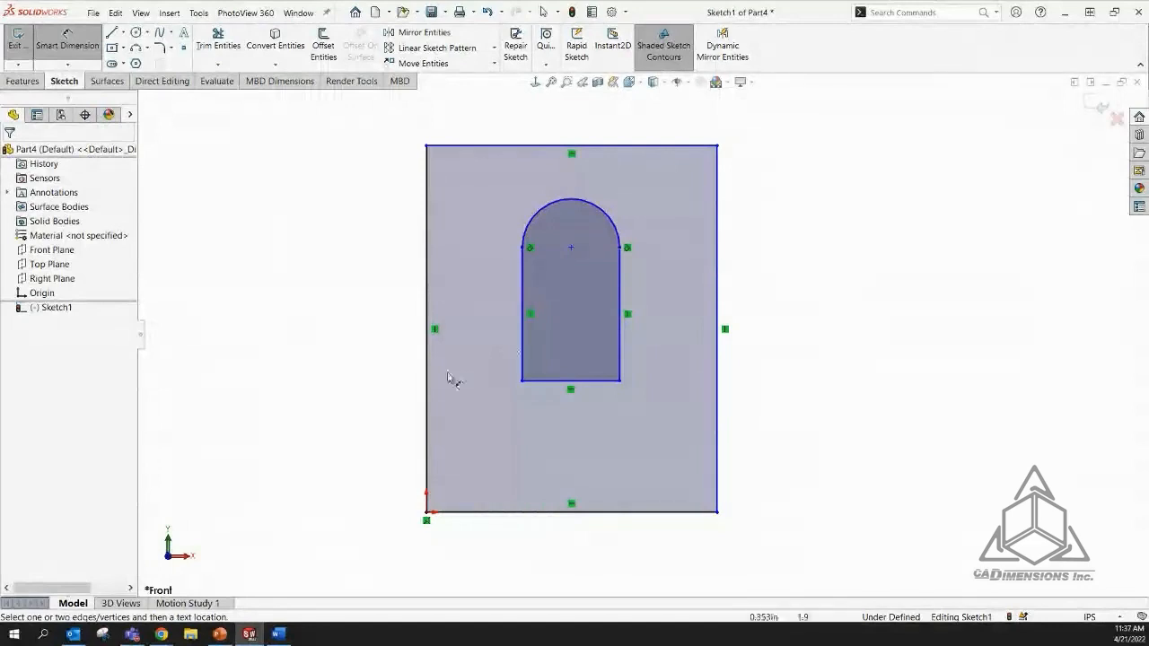
click(429, 402)
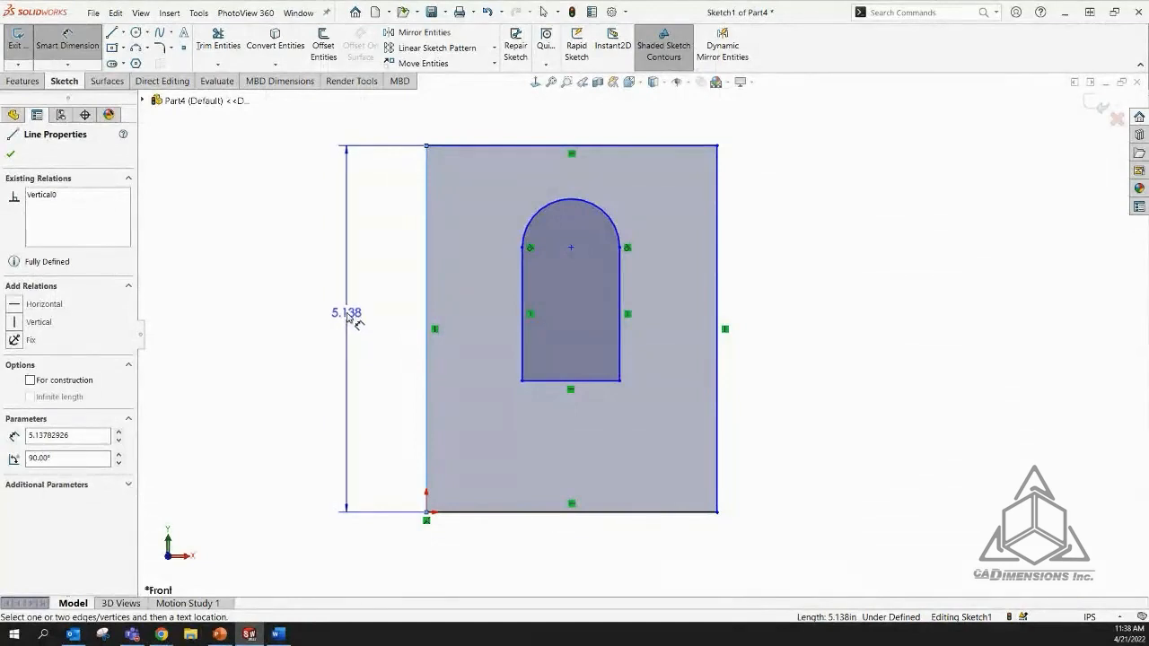
click(349, 318)
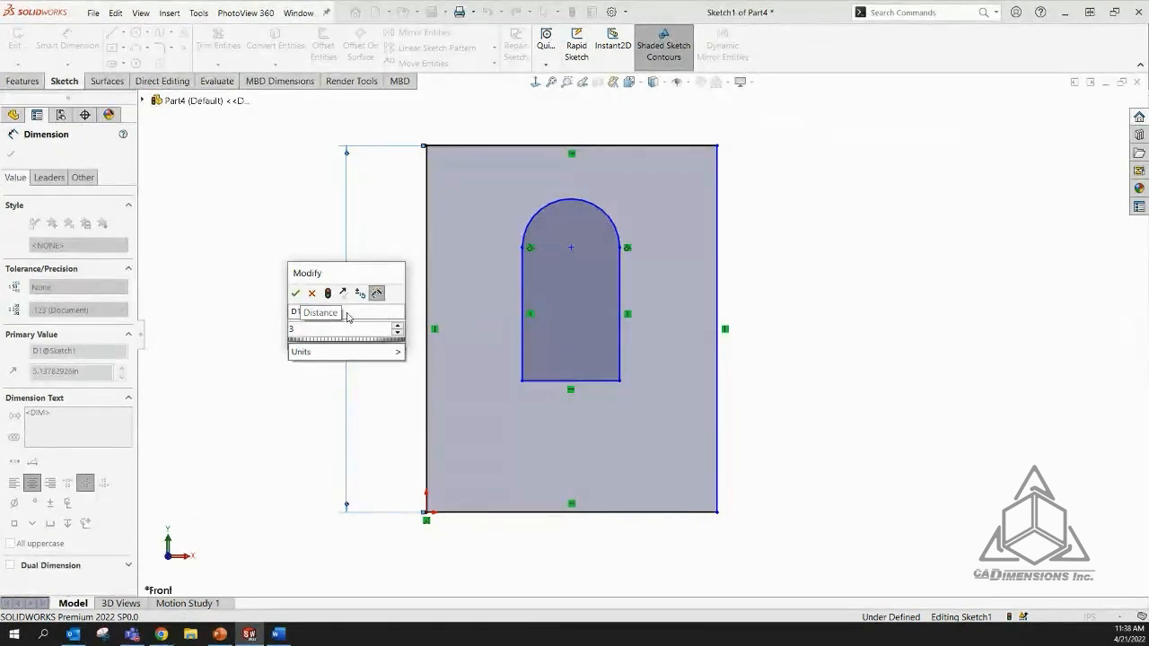
key(Return)
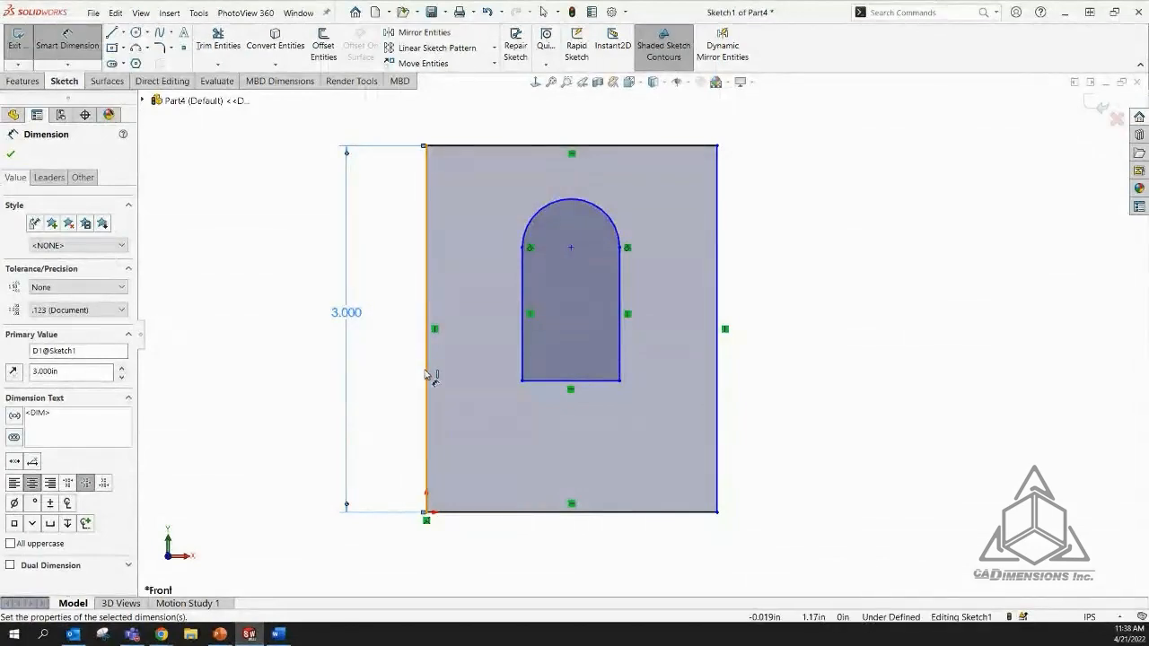
Dimension the rectangle's bottom edge, set its width to 2 in, and leave the dimension tool
click(537, 512)
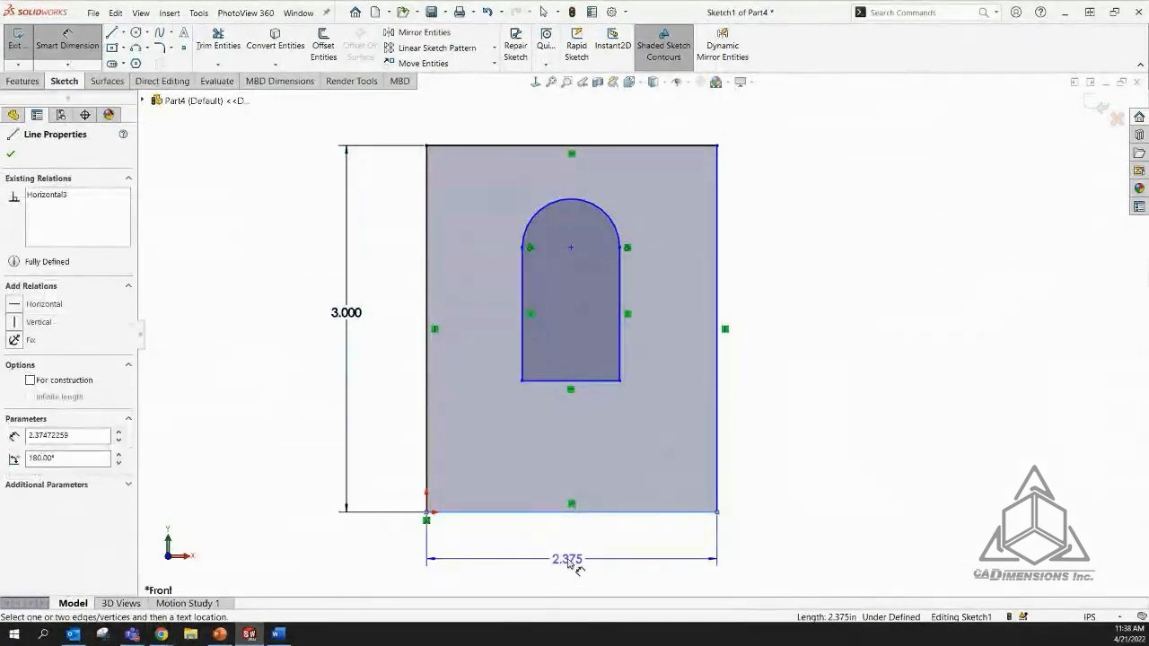
click(568, 561)
text(2)
key(Return)
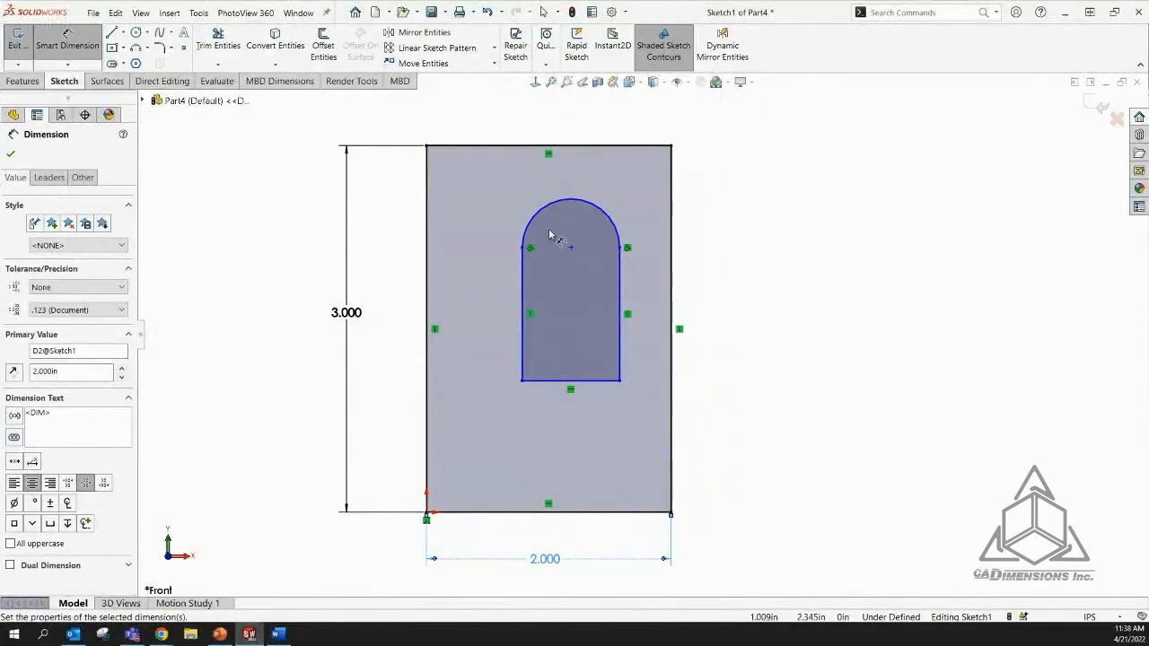
key(Escape)
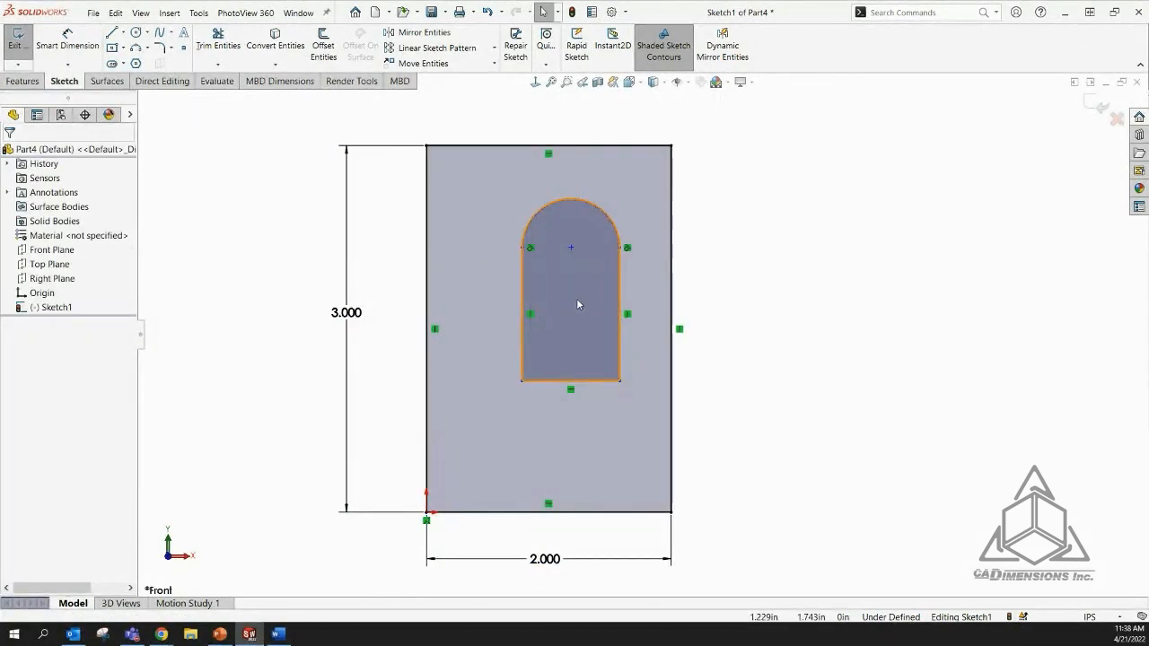
Move the arched profile toward the rectangle's middle and draw a vertical centerline between the midpoints of the rectangle's top and bottom edges
drag(576, 298, 549, 328)
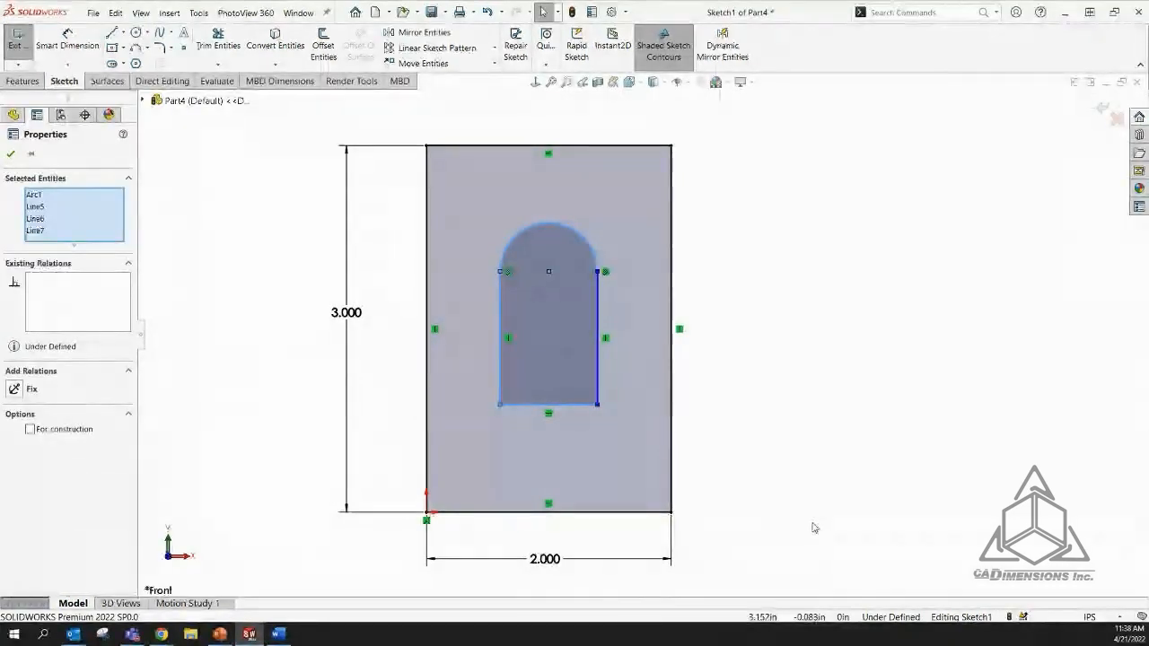
click(810, 427)
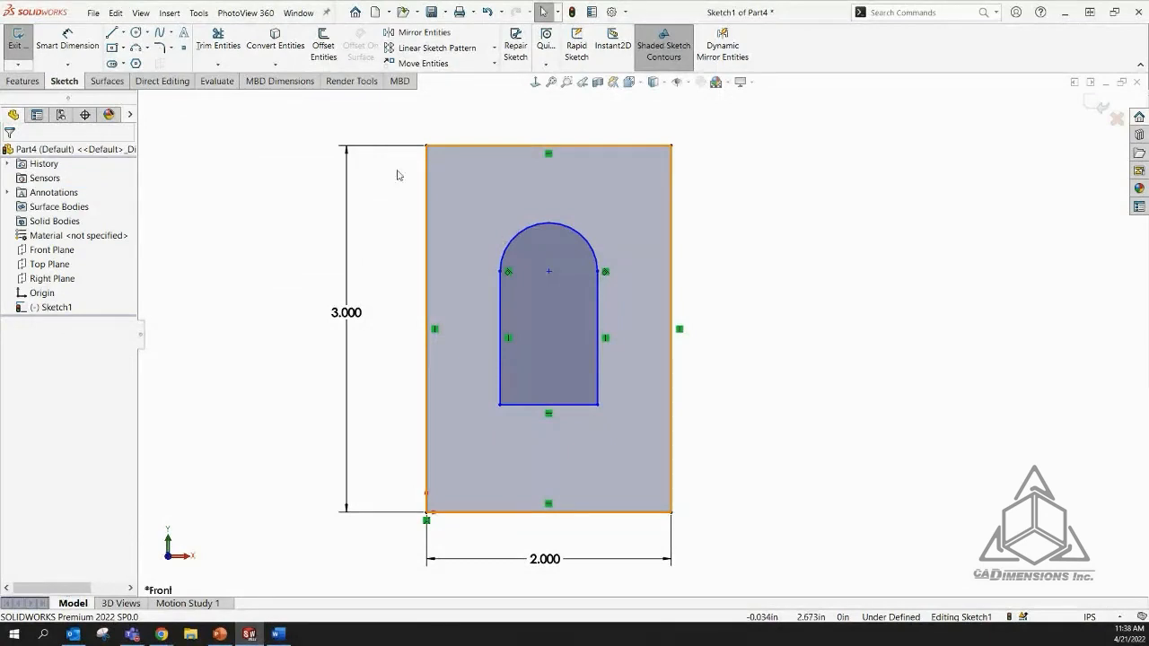
click(123, 34)
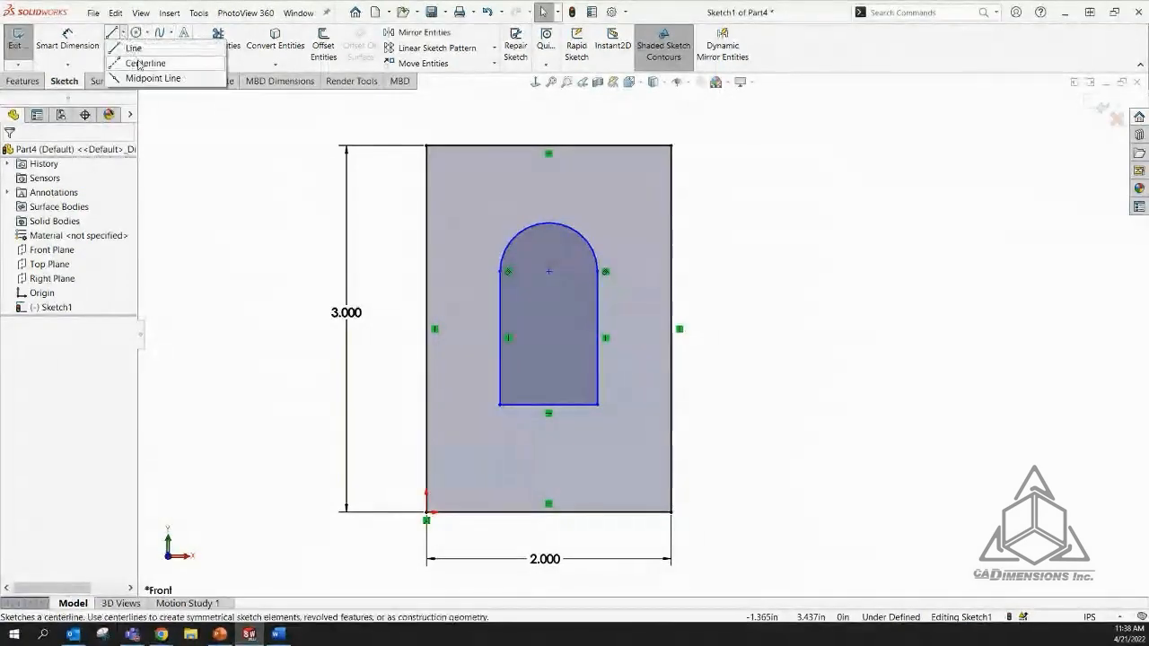
click(139, 63)
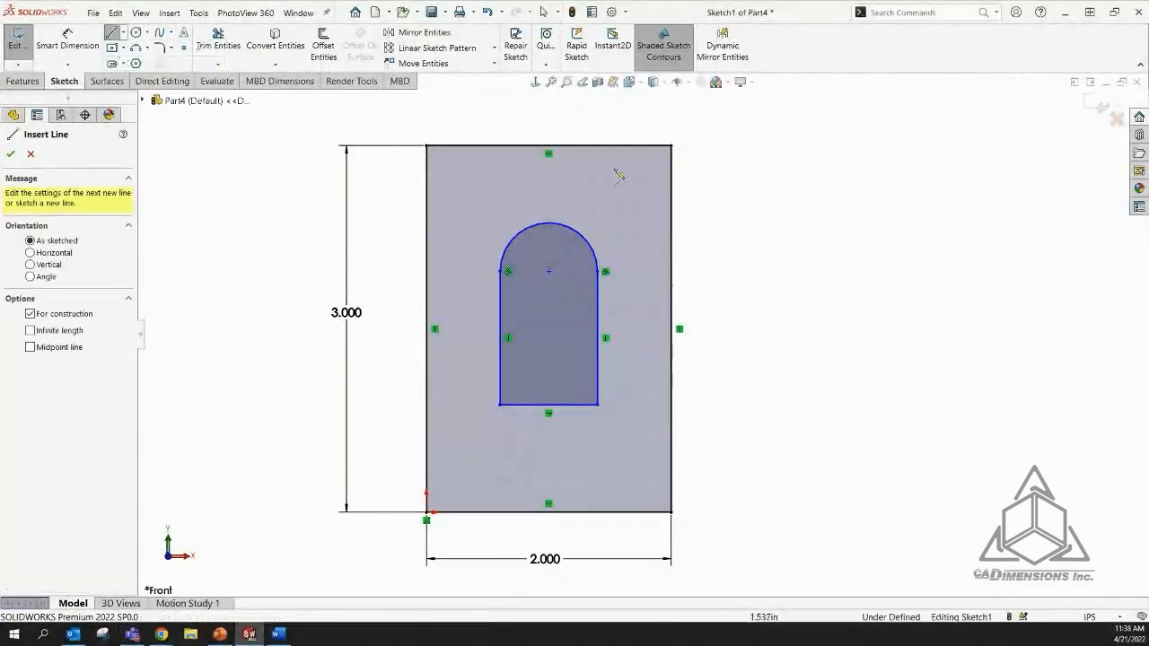
click(548, 146)
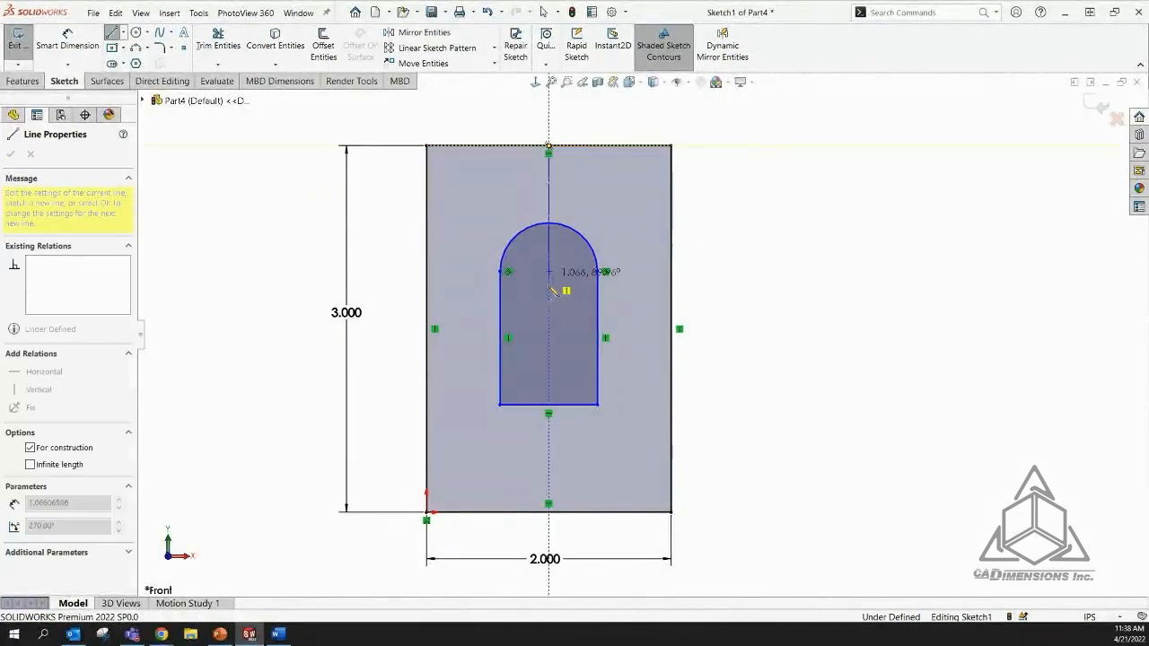
click(550, 512)
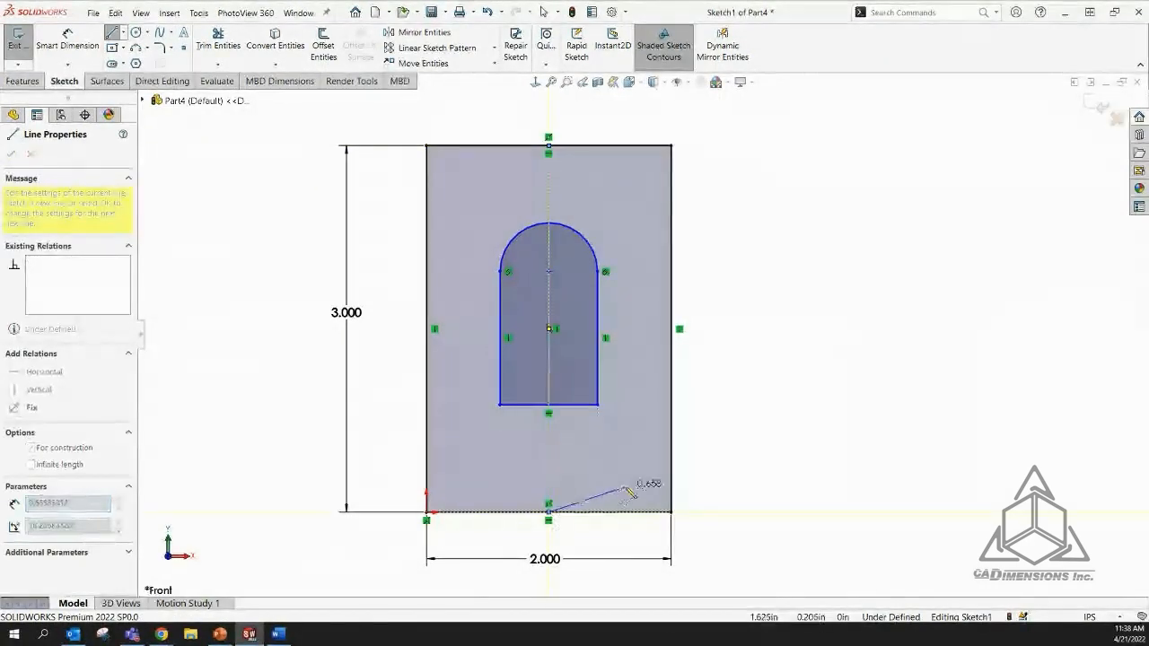
key(Escape)
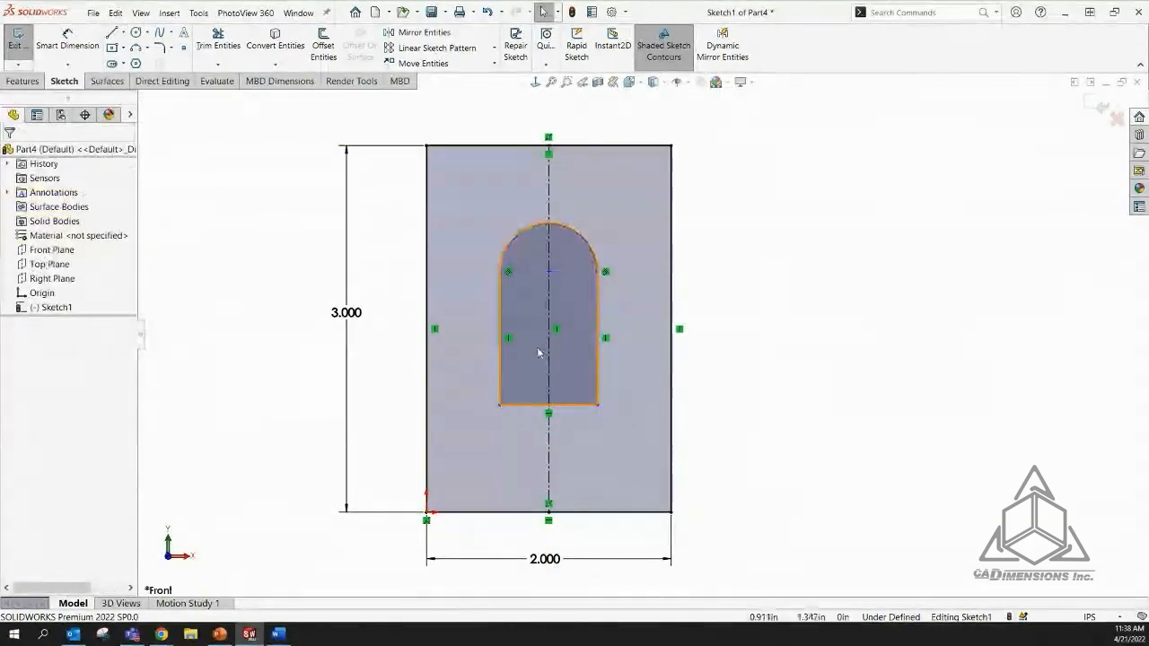
Shift the arched profile slightly down and make its two vertical sides symmetric about the centerline
drag(535, 339, 527, 365)
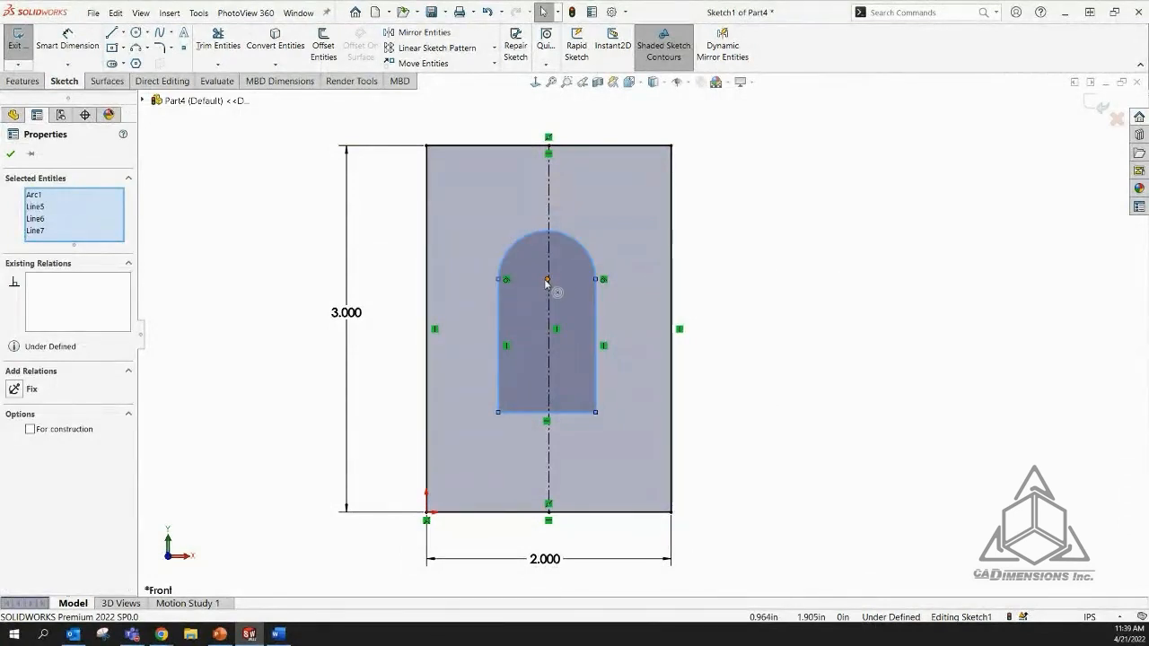
click(750, 380)
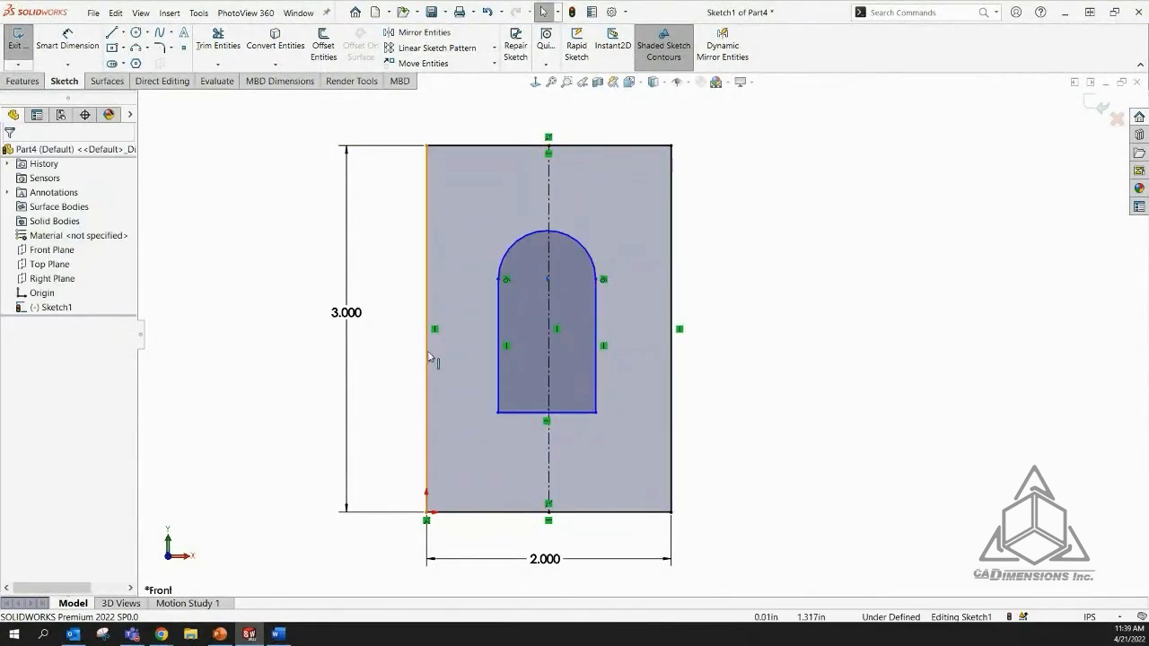
click(497, 366)
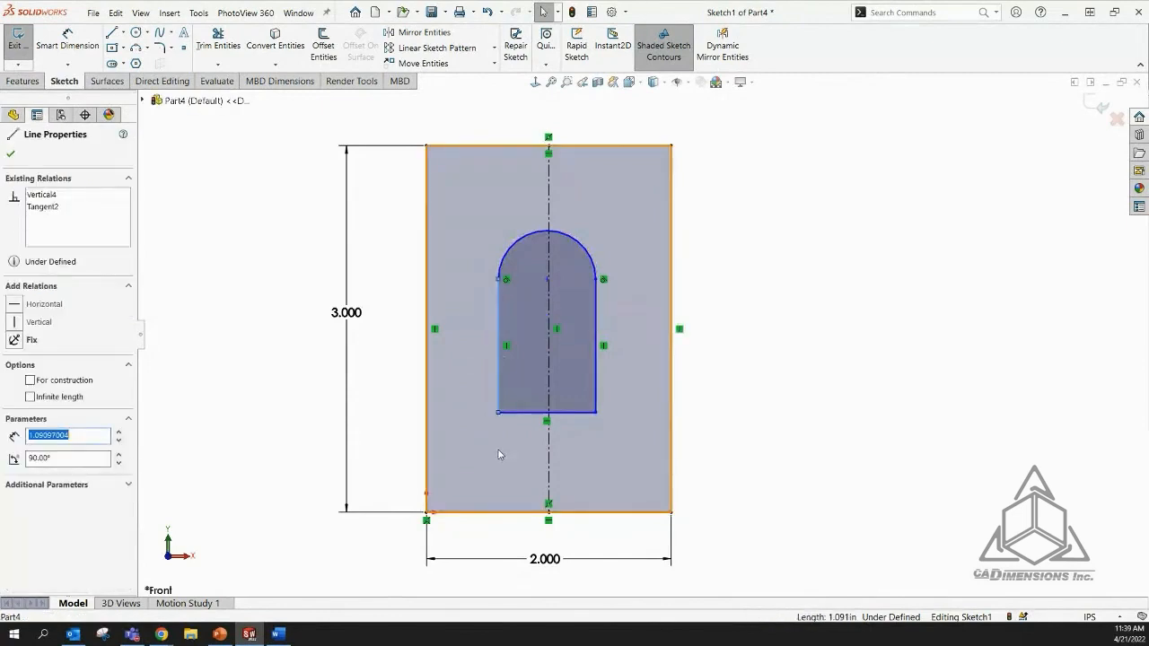
ctrl+click(551, 384)
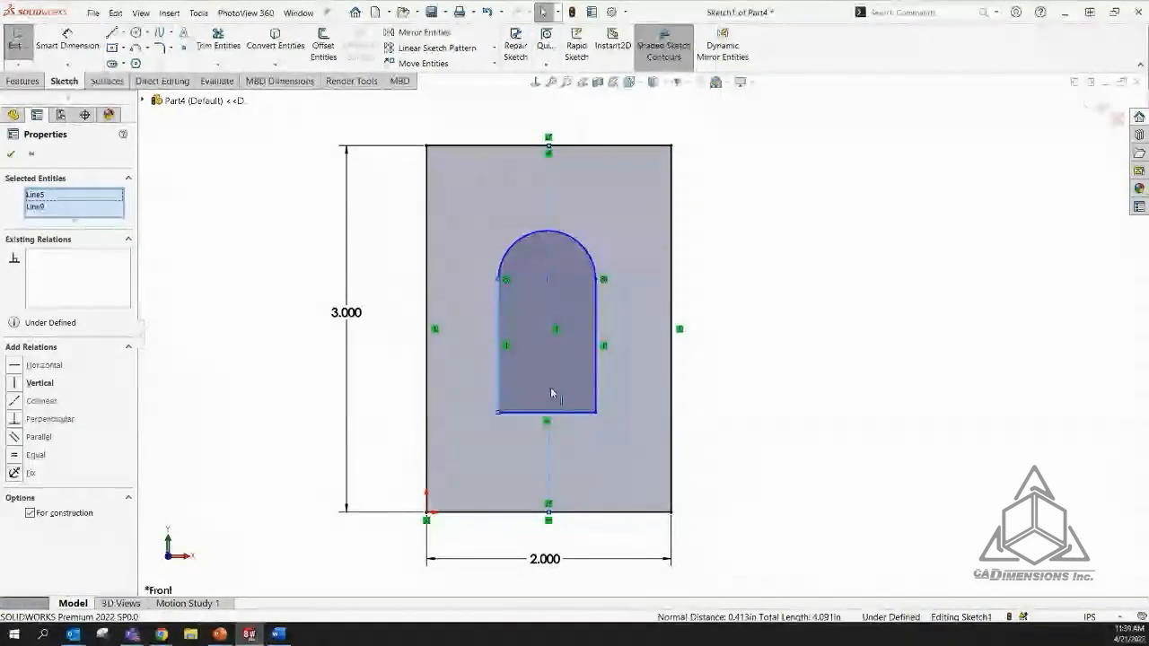
click(597, 381)
ctrl+click(597, 382)
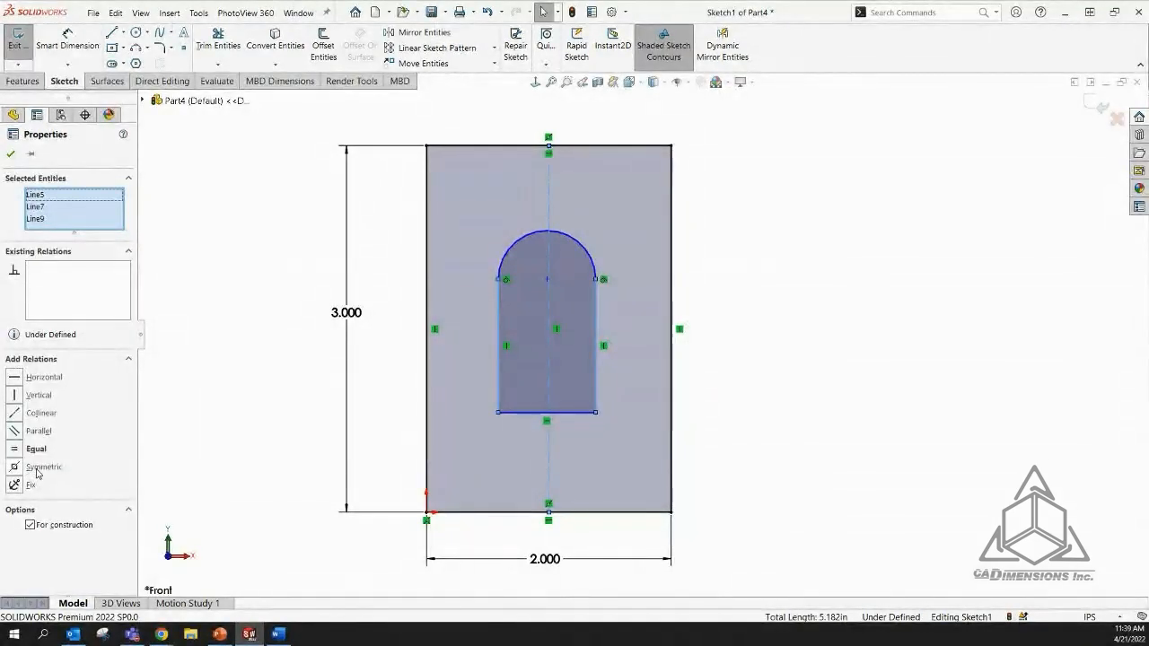
click(37, 468)
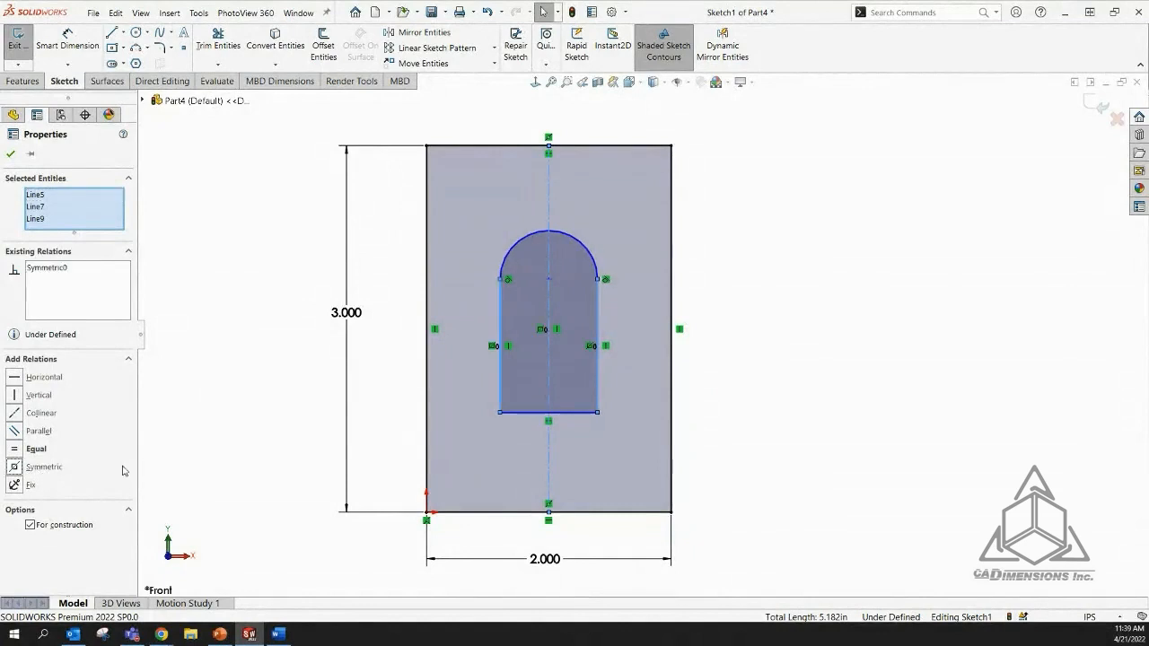
Pull the arched profile's lower-left corner to reshape it to about 0.84 in wide with straight sides about 0.99 in long
click(223, 371)
mouse_move(499, 412)
mouse_down()
mouse_move(514, 424)
mouse_move(488, 404)
mouse_move(505, 428)
mouse_move(502, 385)
mouse_move(499, 400)
mouse_up()
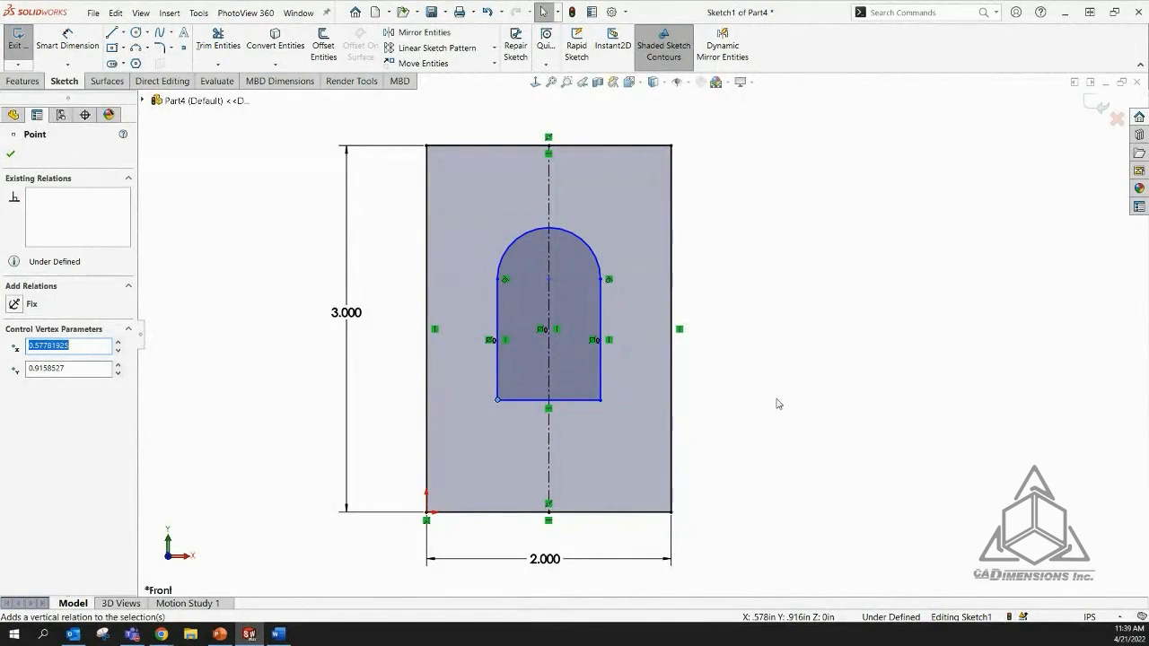
click(798, 372)
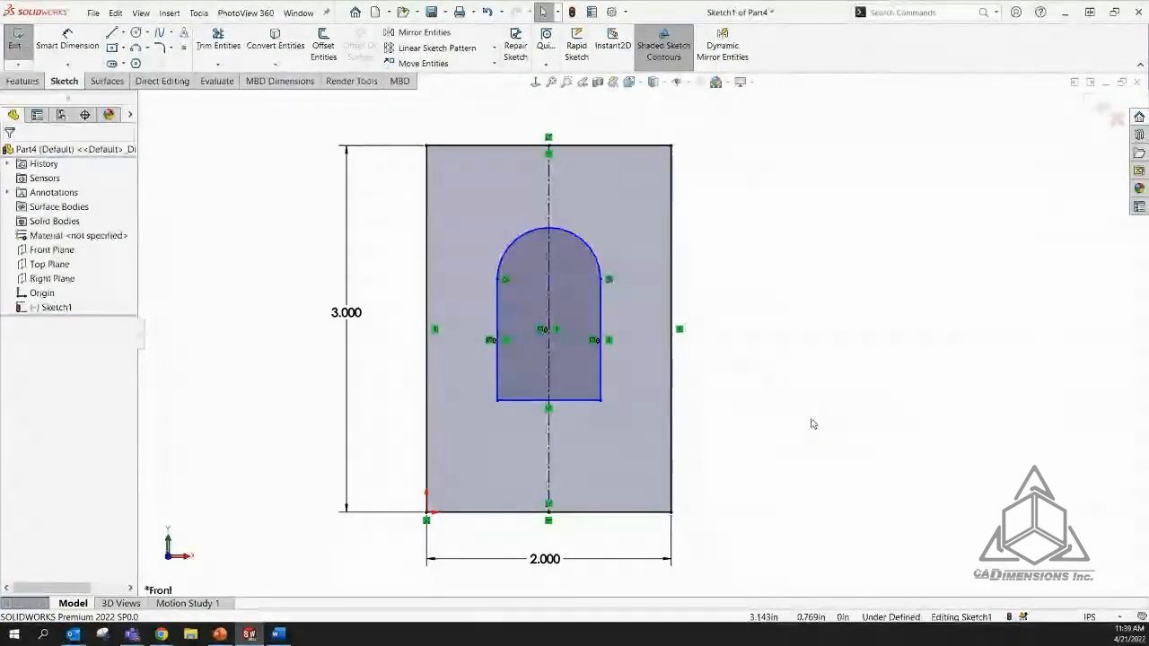
Dimension the vertical distance from the arc to the arched profile's bottom line and set it to 1 in
right_drag(814, 418, 799, 236)
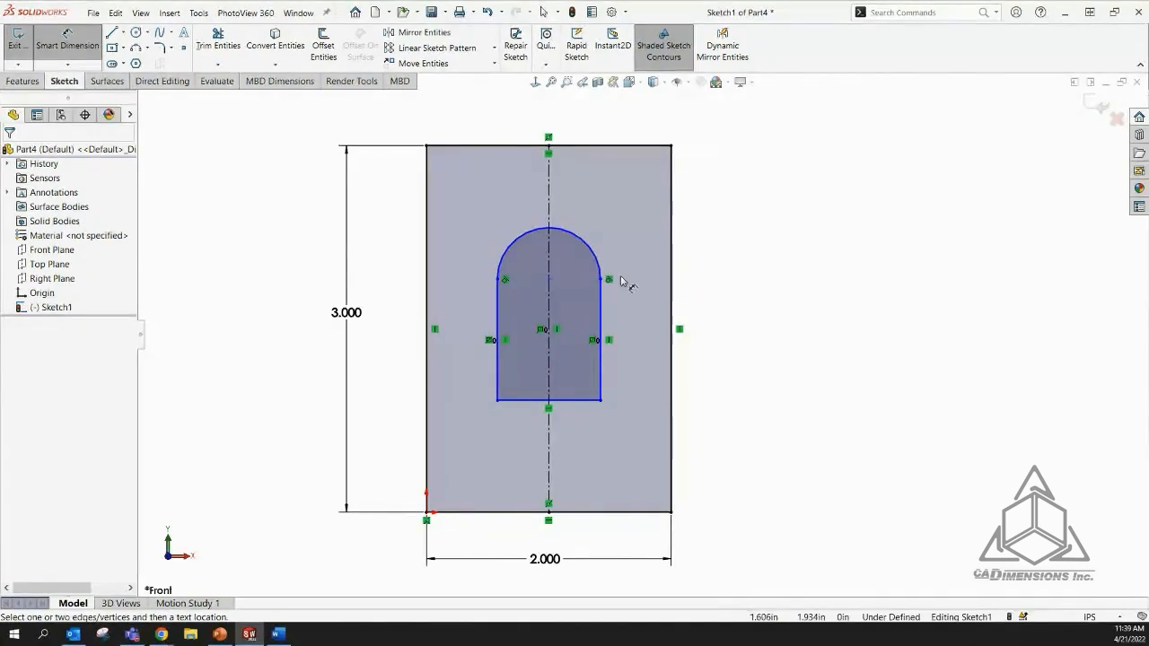
scroll(546, 328, down, 3)
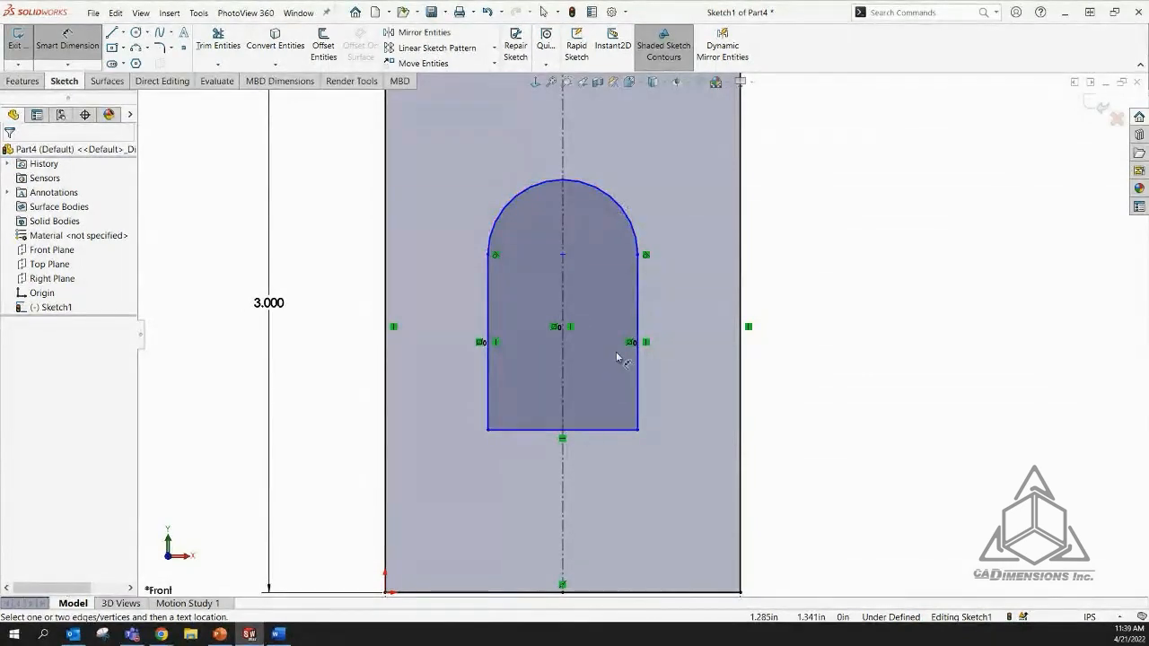
click(592, 190)
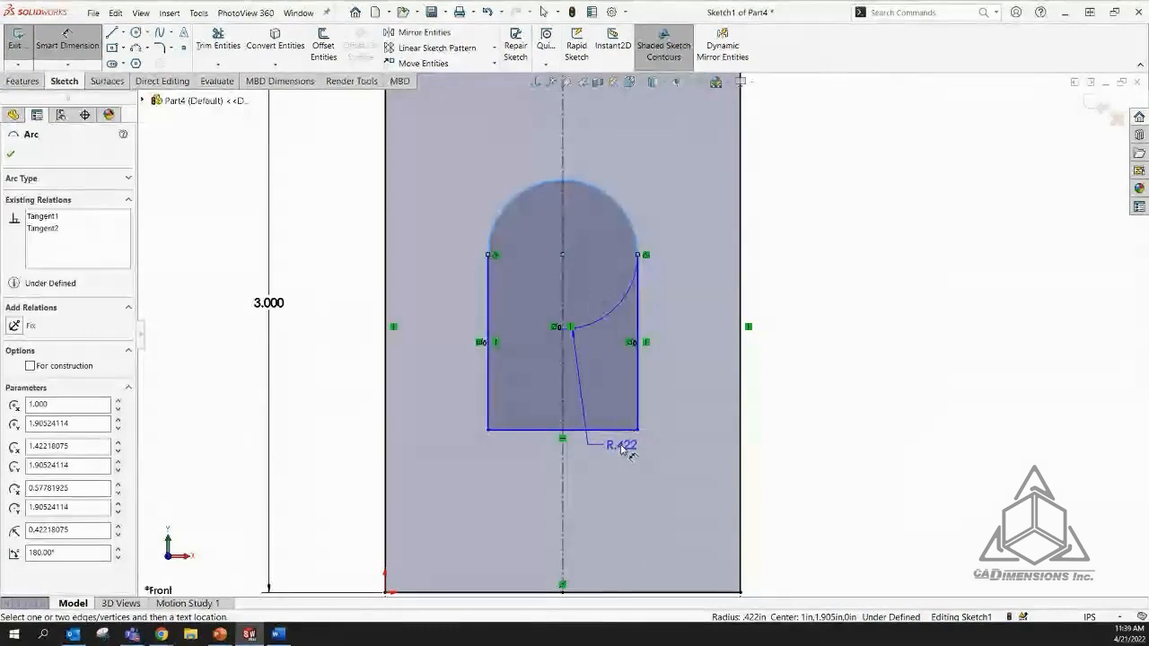
click(608, 430)
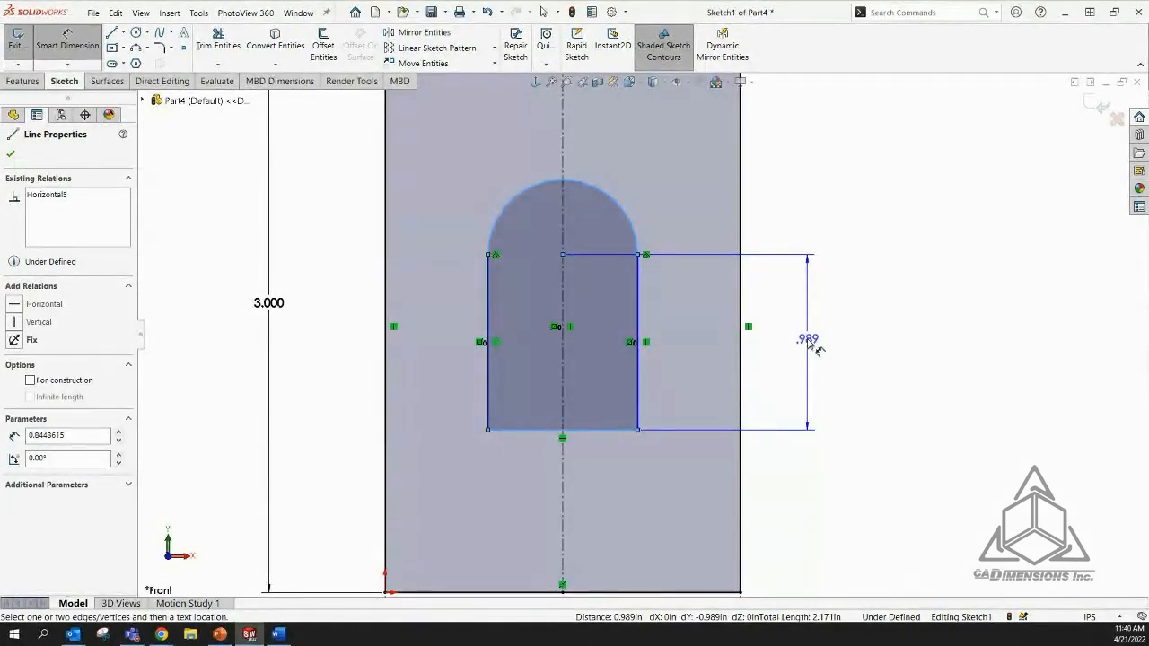
click(808, 341)
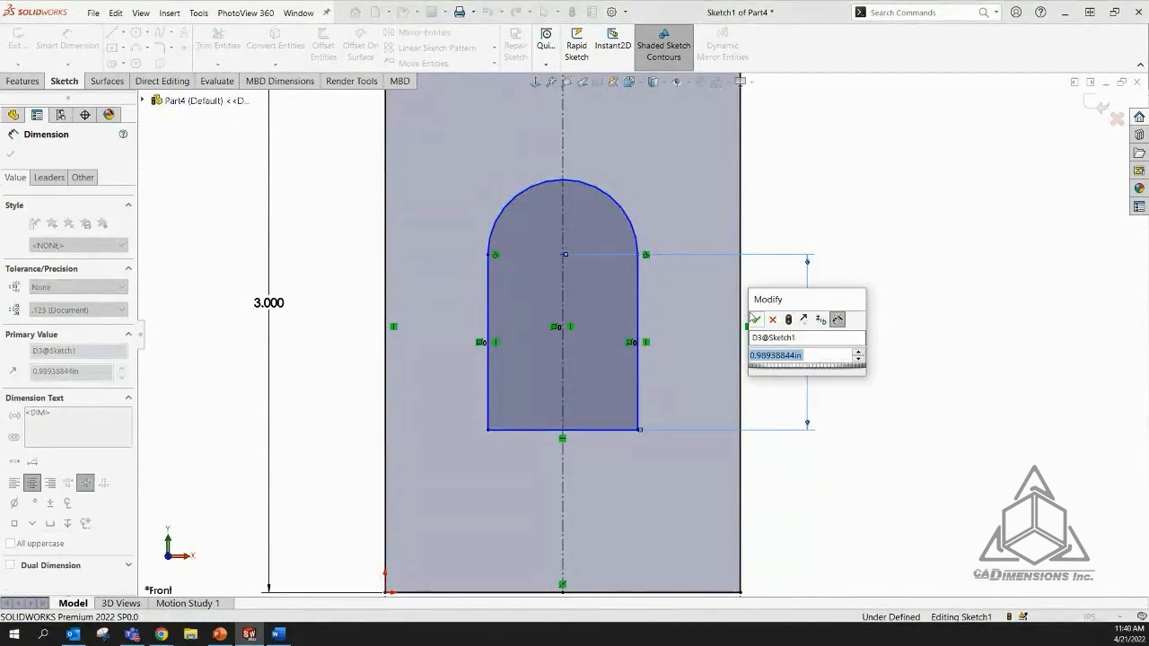
click(757, 320)
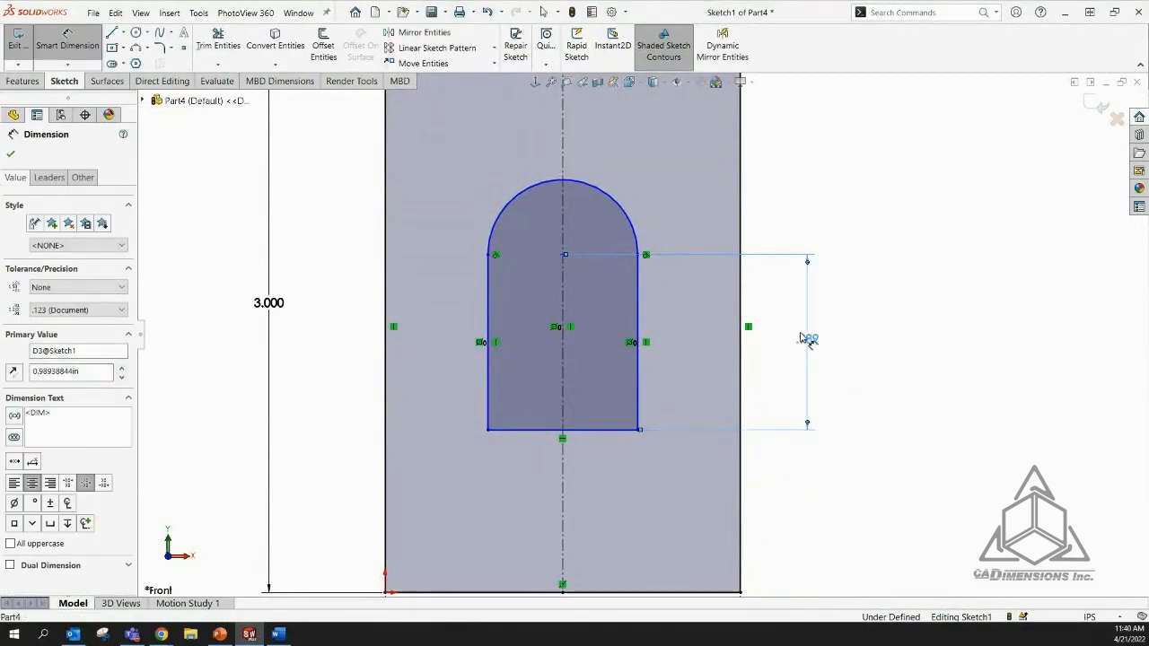
double_click(801, 338)
text(1)
key(Return)
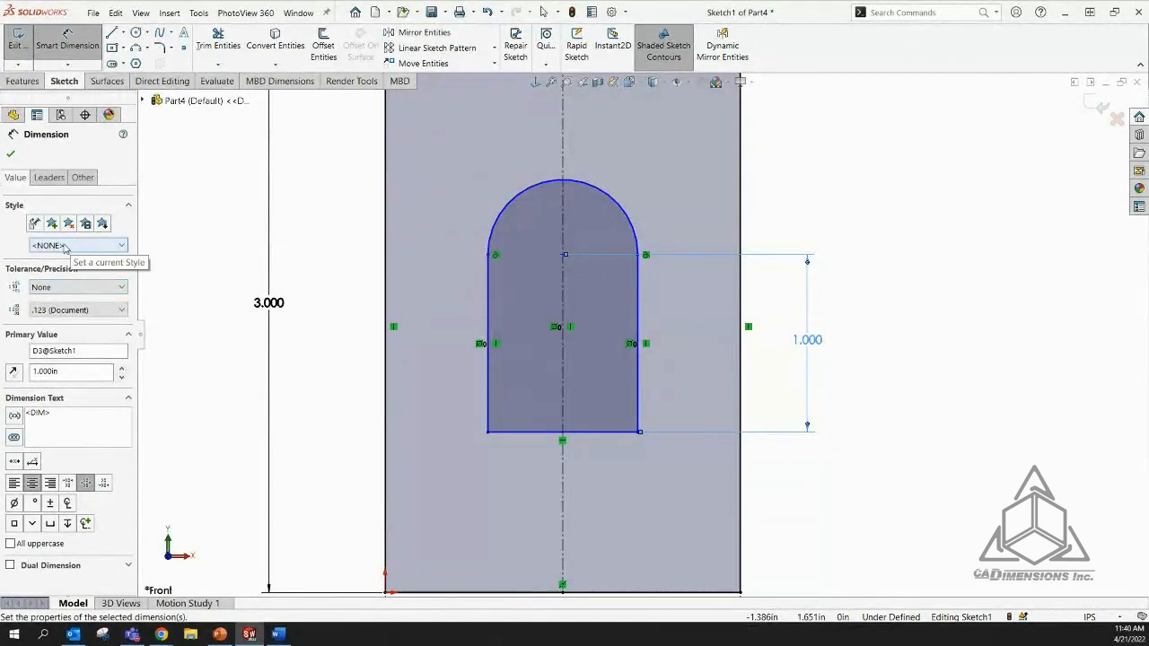
Set the arched profile's height dimension to measure from the arc's Max condition, and delete that dimension
click(52, 177)
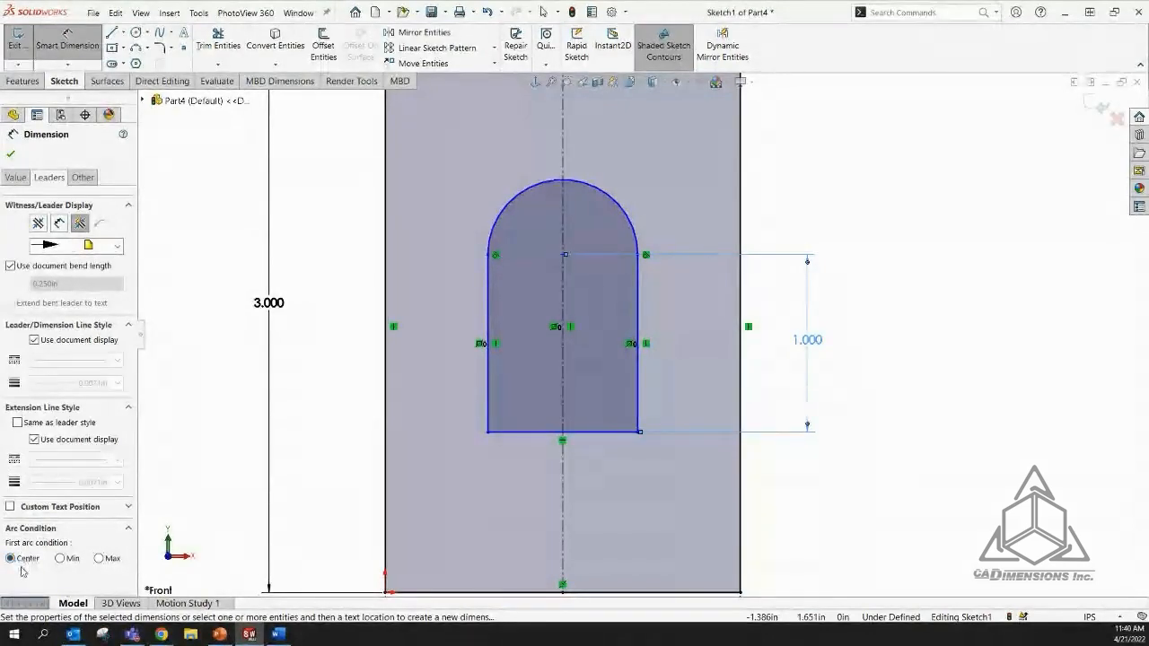
click(99, 559)
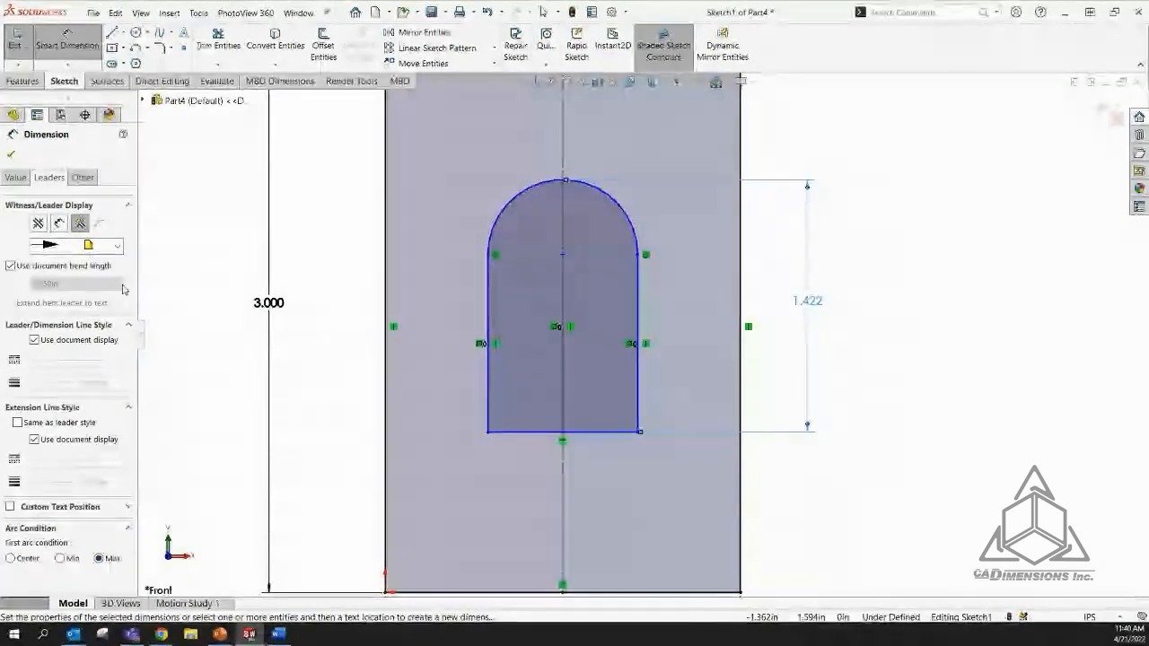
click(11, 154)
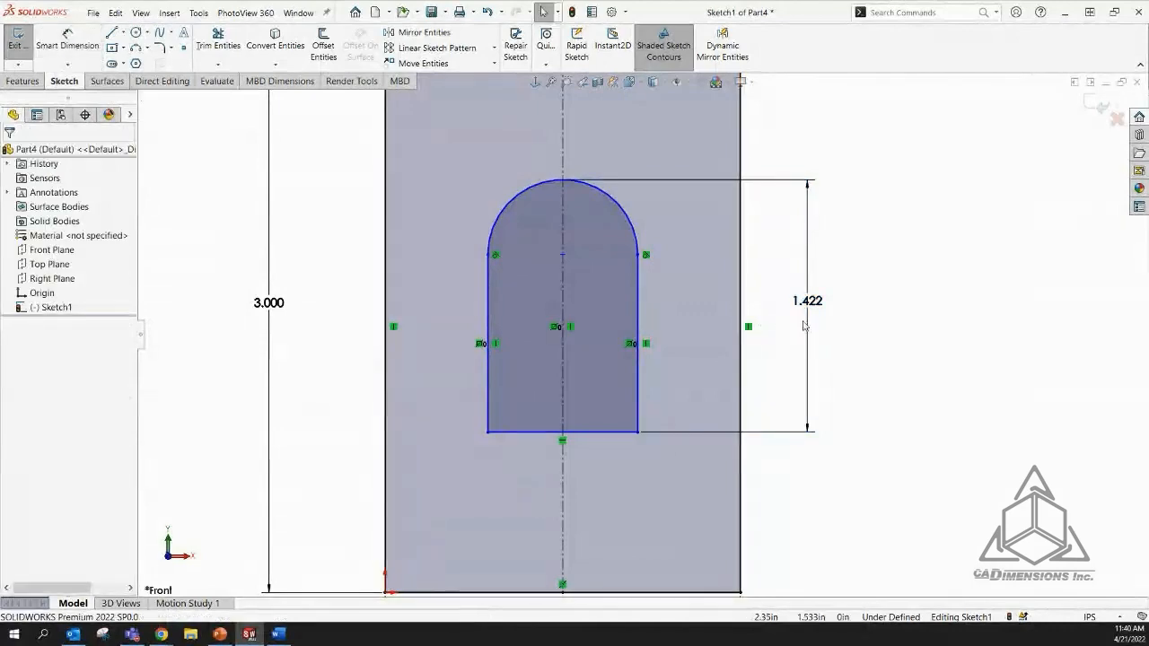
click(811, 300)
key(Delete)
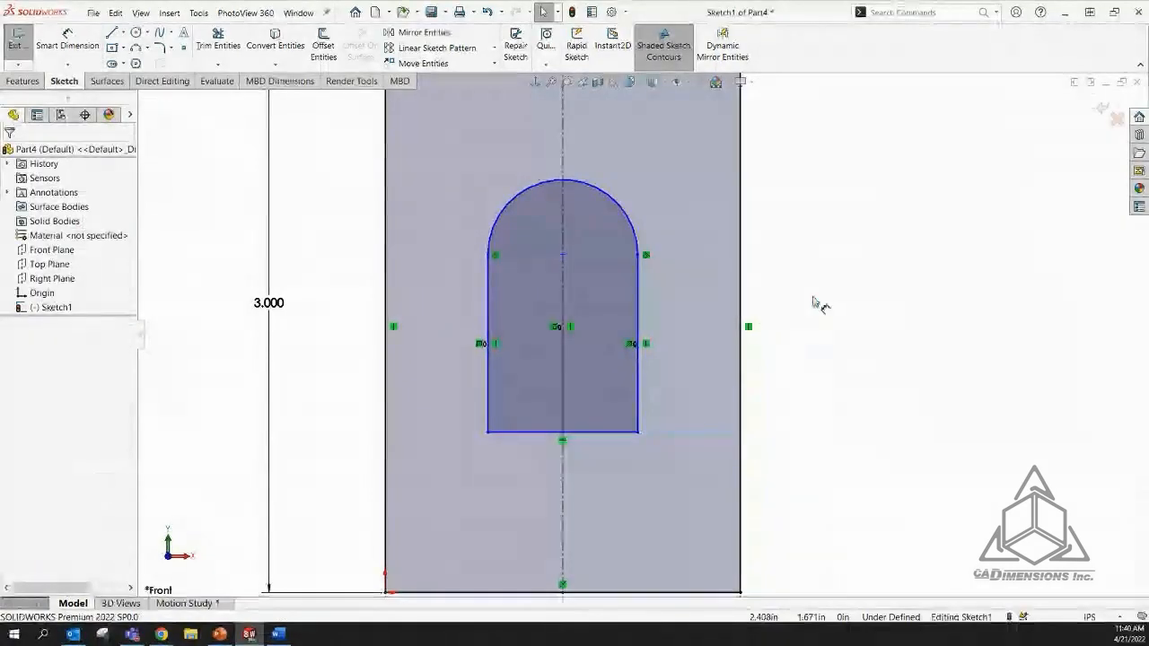
Dimension the arched profile's overall height from the arc's outermost edge to the bottom line, and delete the dimension
click(583, 188)
click(67, 43)
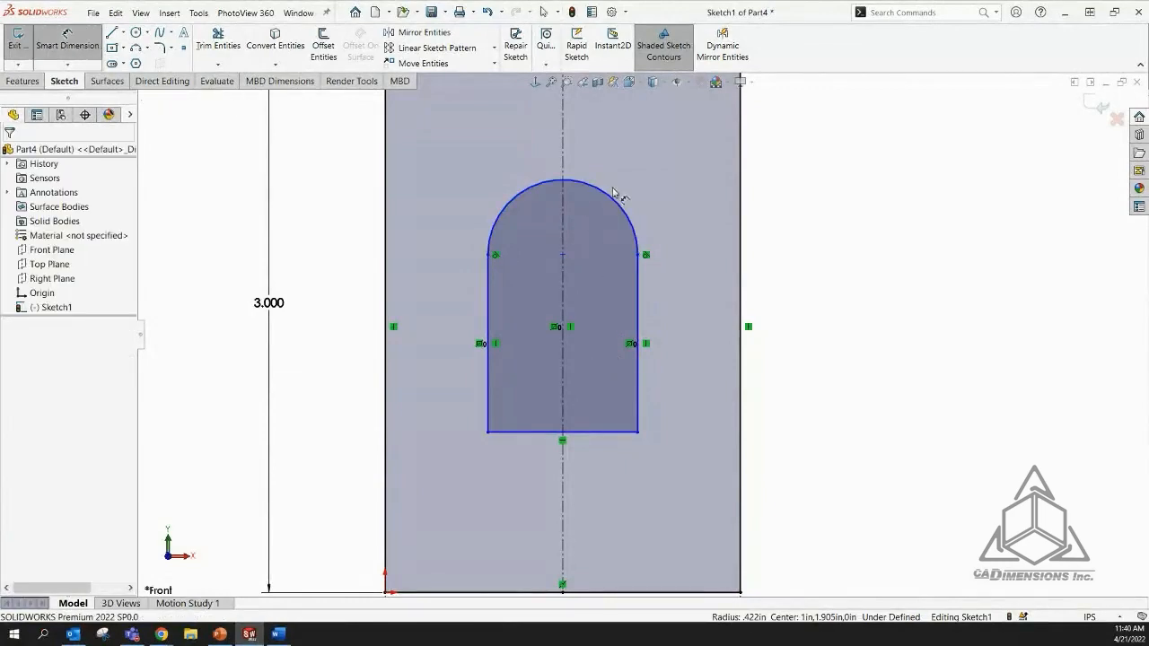
click(602, 432)
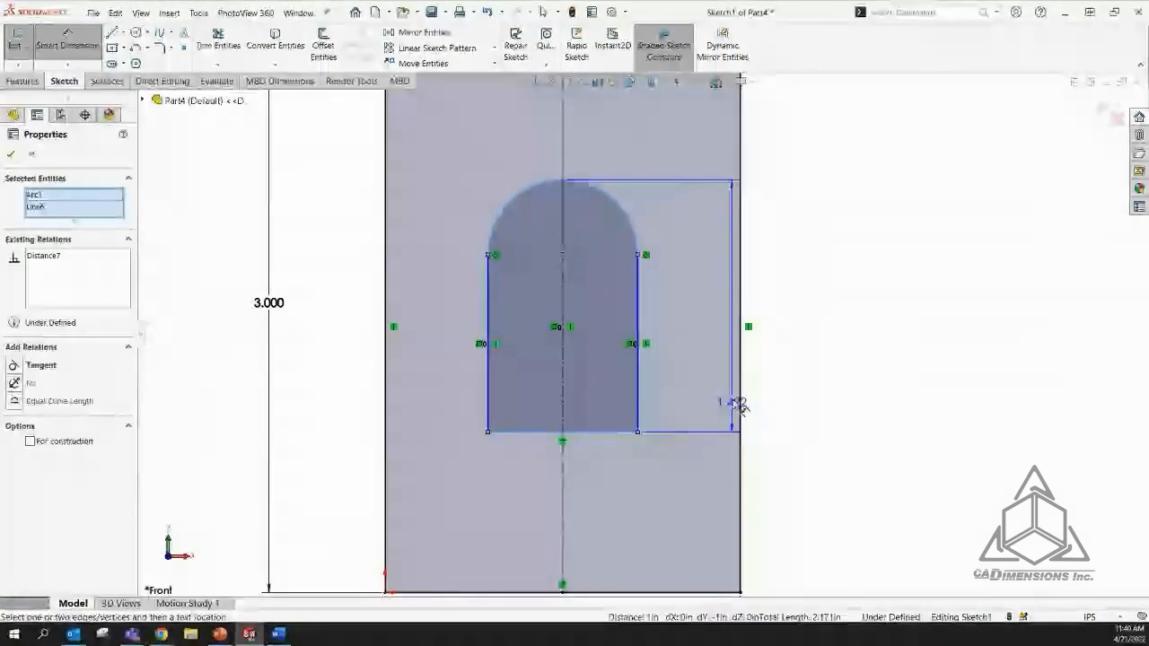
click(828, 314)
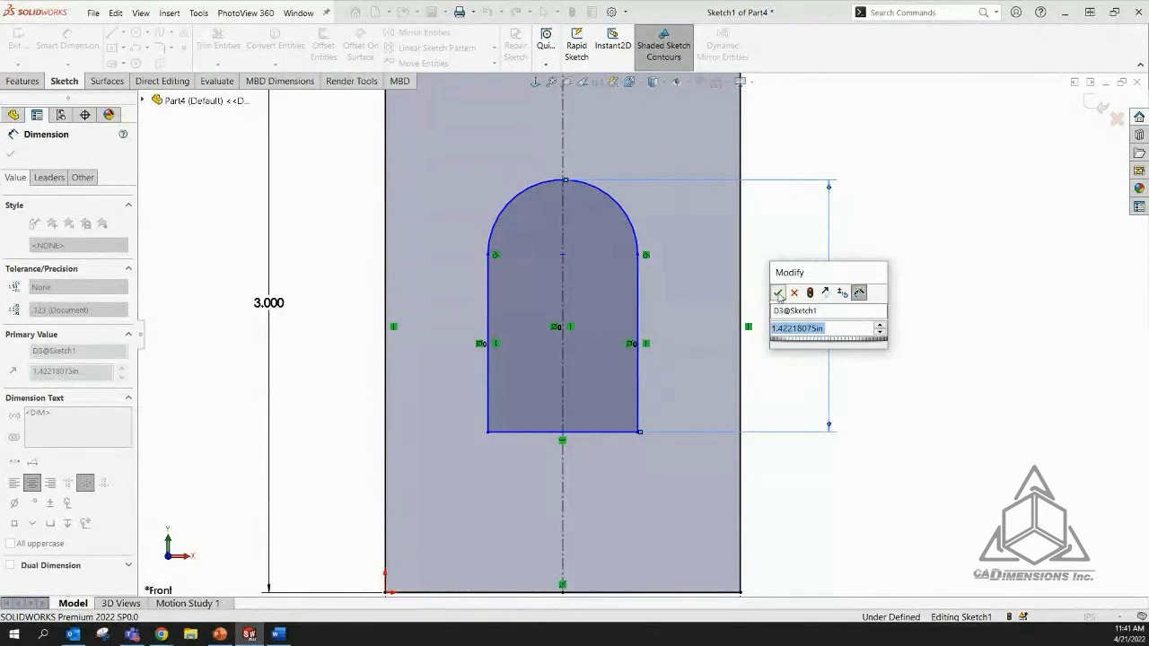
click(779, 294)
key(Delete)
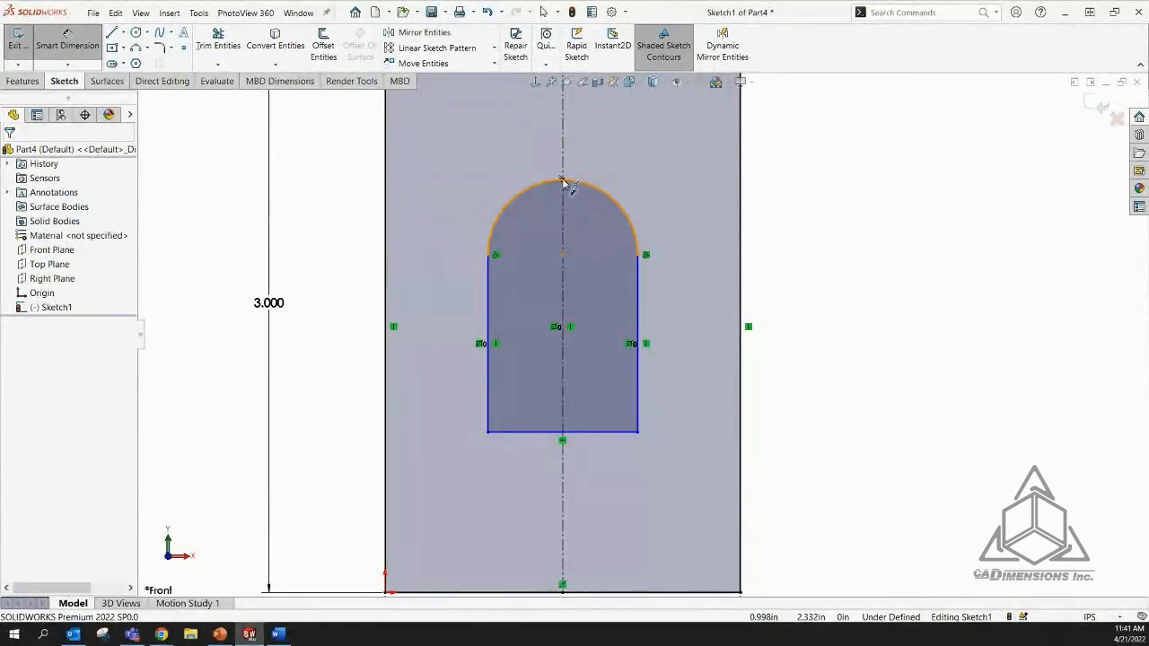
Dimension the arched profile's overall height from the arc's top quadrant point to the bottom line
click(564, 183)
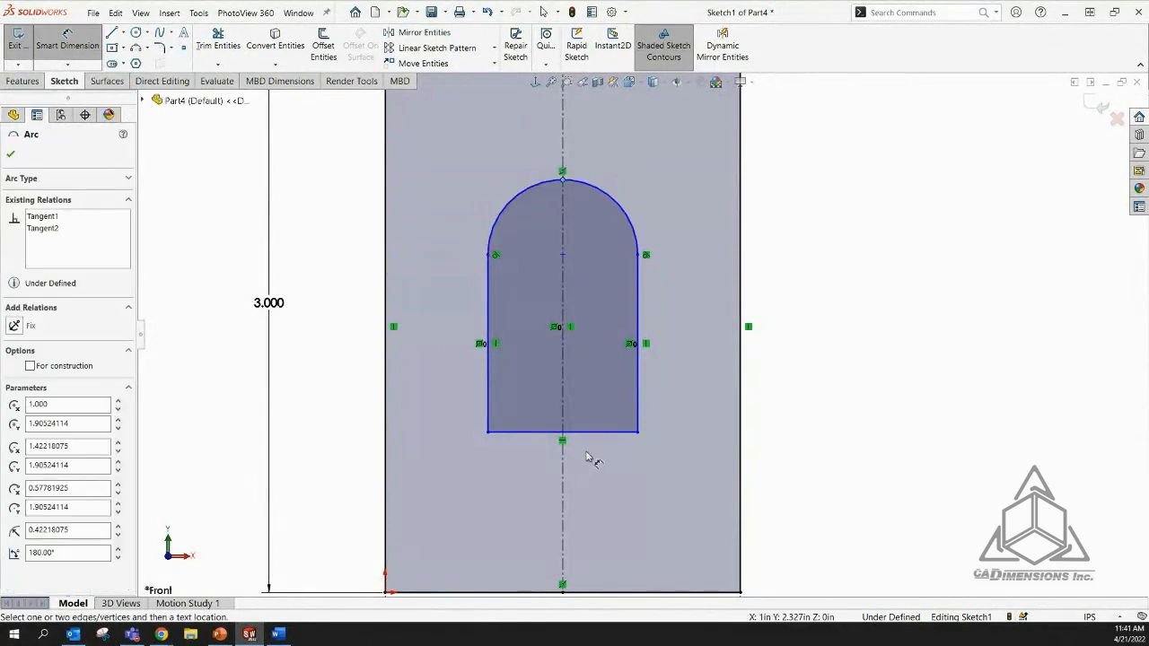
click(595, 433)
click(848, 330)
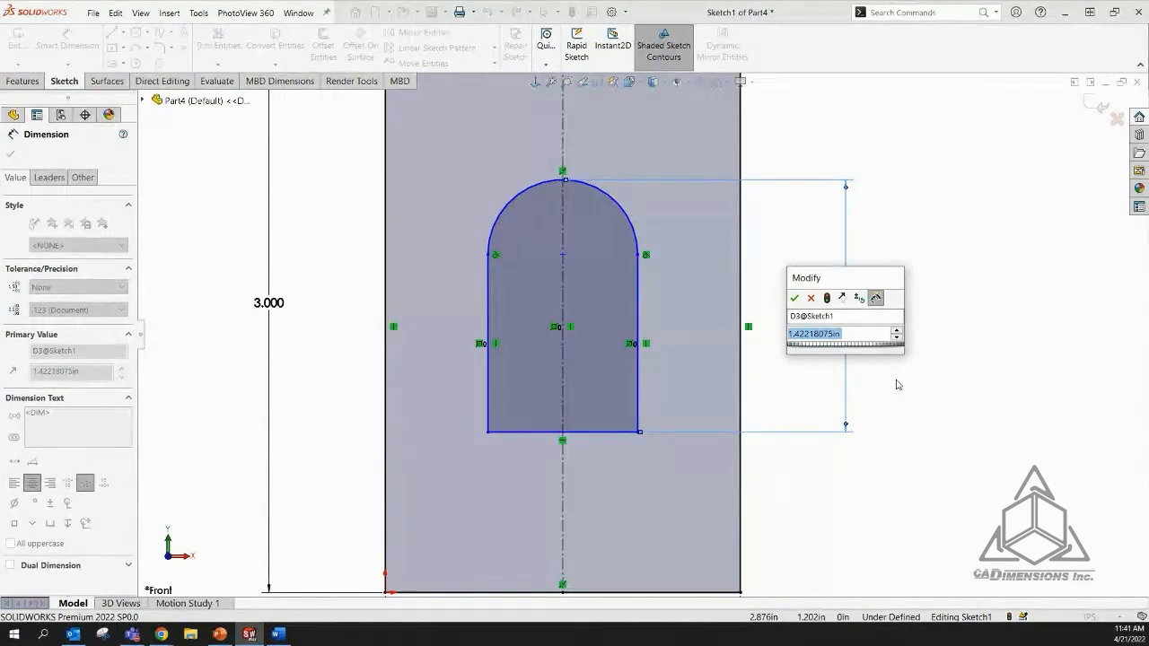
click(795, 298)
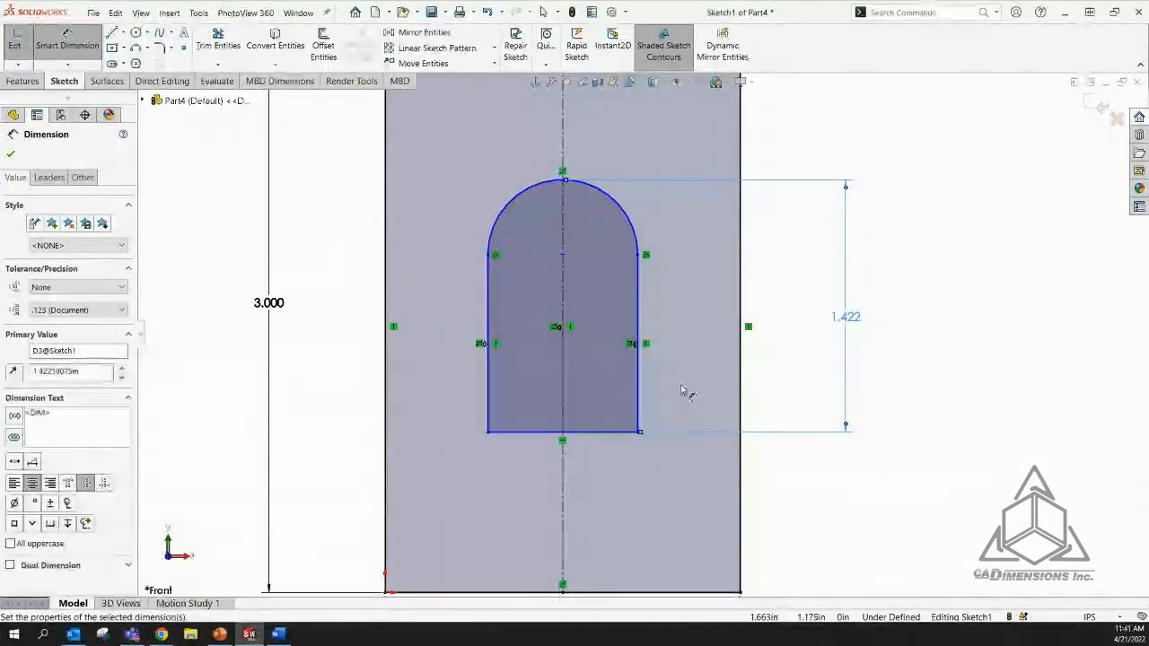
Dimension the width between the arched profile's two vertical sides, placing it above the outer rectangle
key(f)
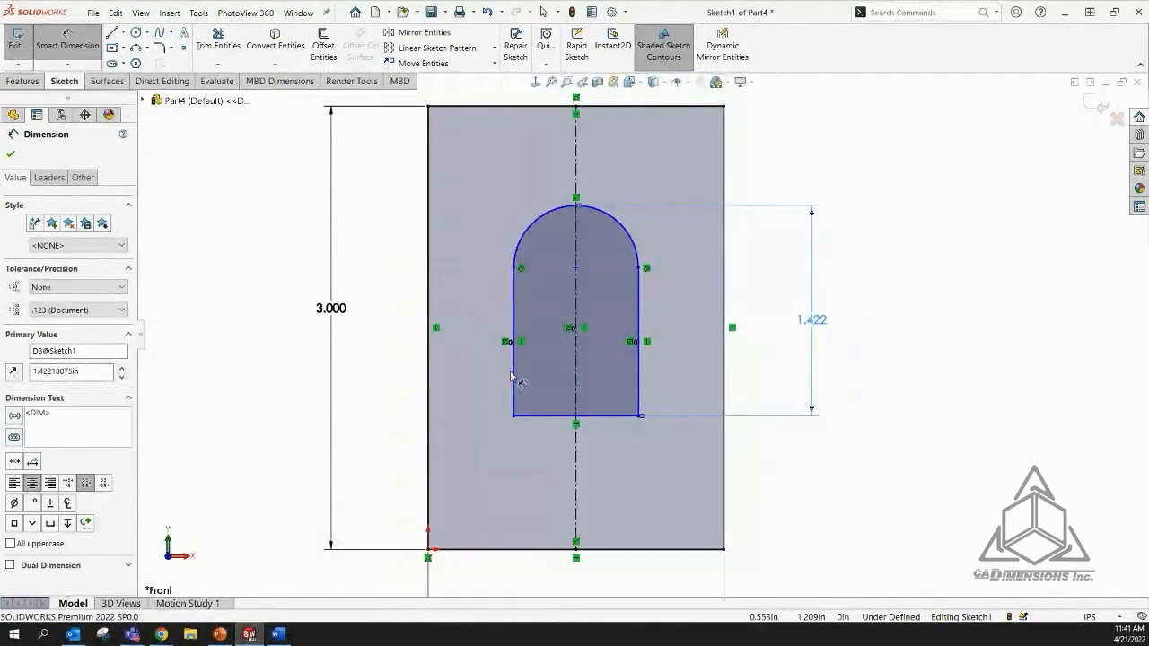
key(Escape)
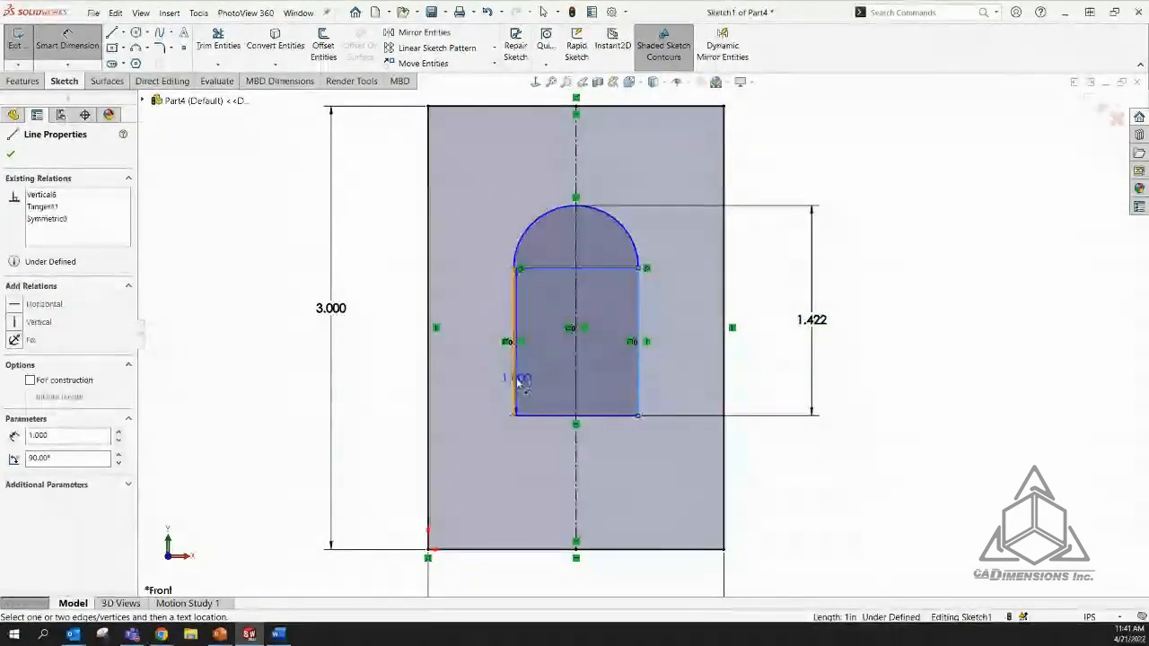
click(515, 380)
scroll(648, 285, up, 3)
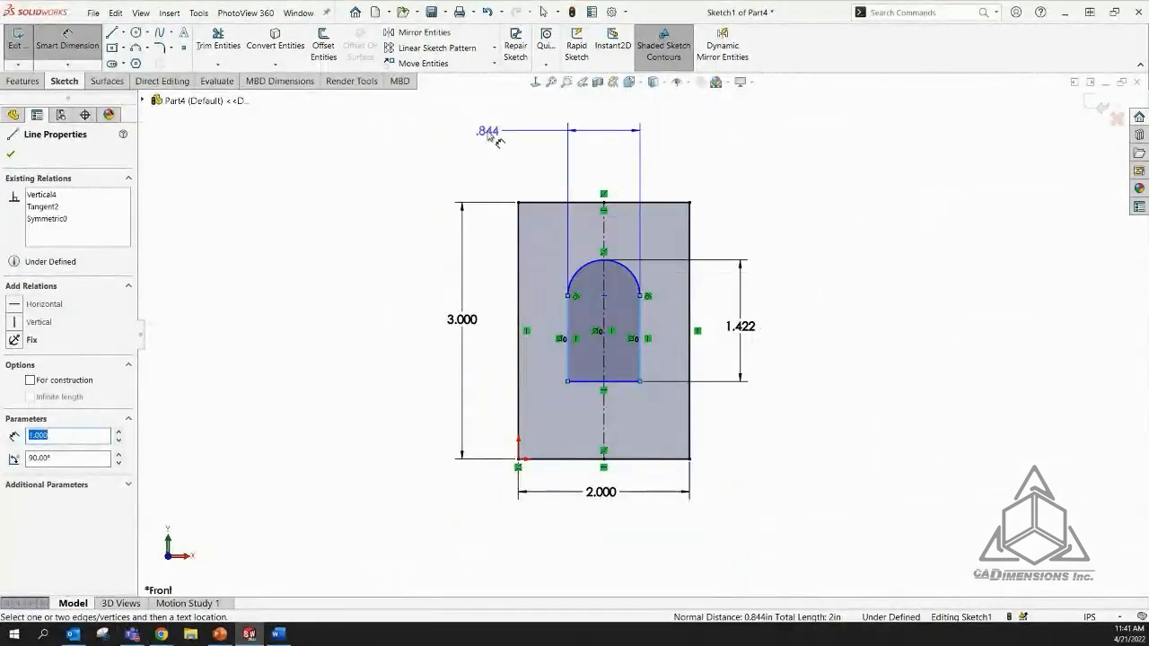
click(493, 136)
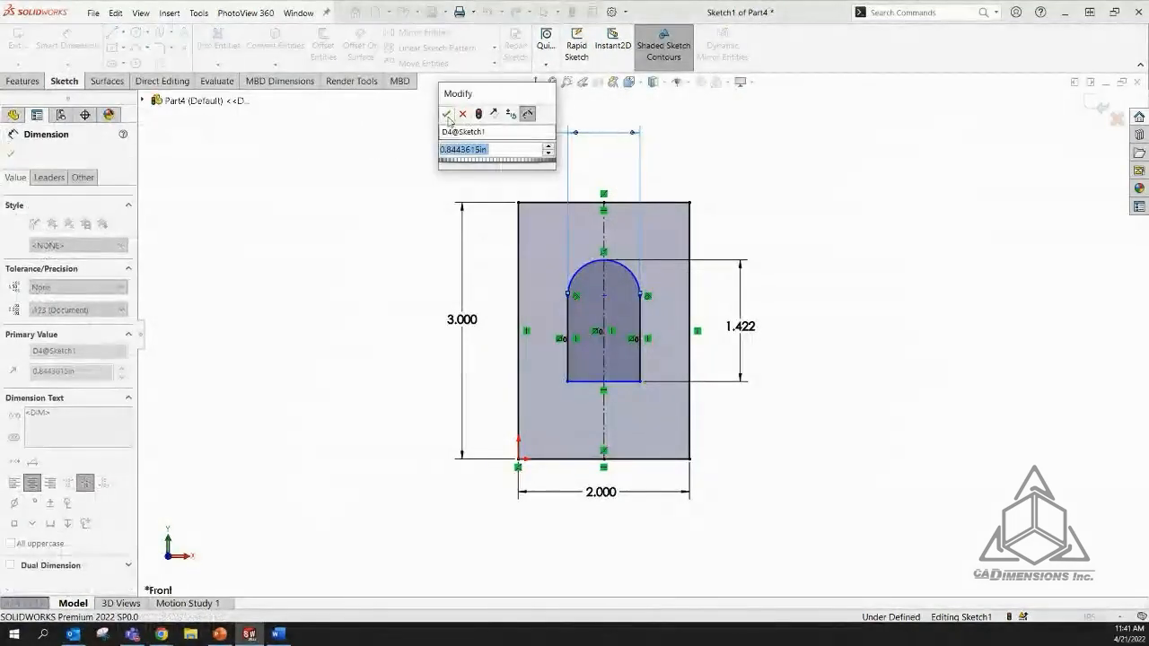
click(446, 113)
Move the arched profile about 0.28 in up along the centerline
scroll(745, 299, down, 3)
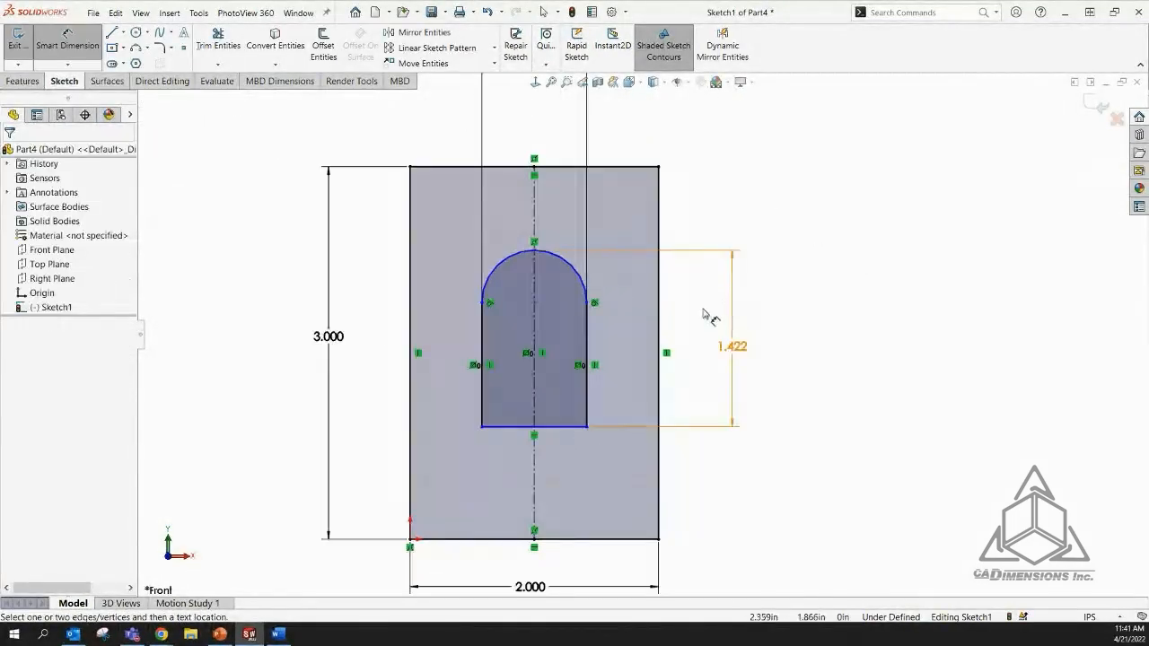
key(Escape)
drag(564, 410, 564, 375)
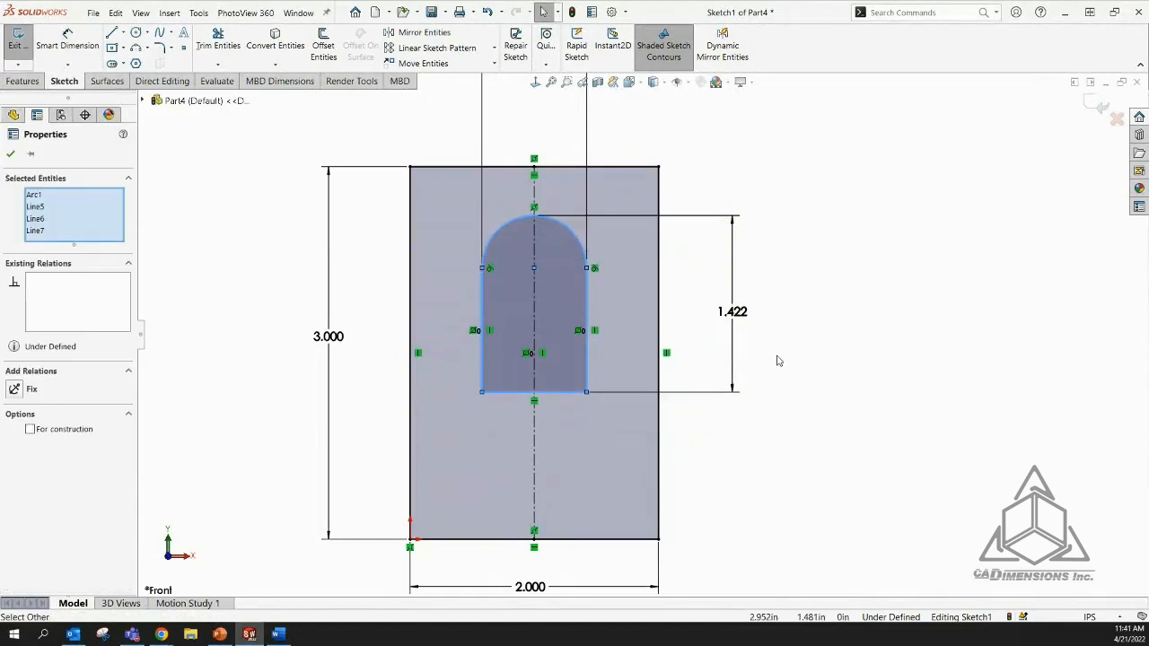
click(772, 364)
Draw a closed five-sided line profile below the arched profile, about 1.42 in wide and 0.32 in high, with a slanted upper-right corner
scroll(441, 543, down, 2)
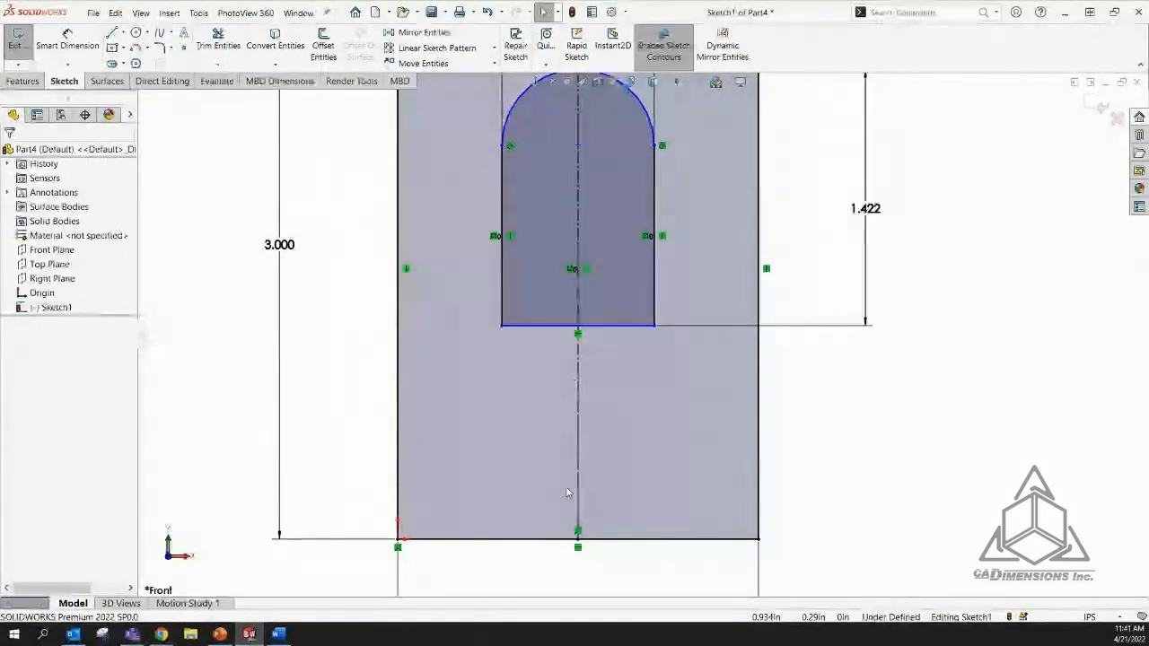
click(113, 34)
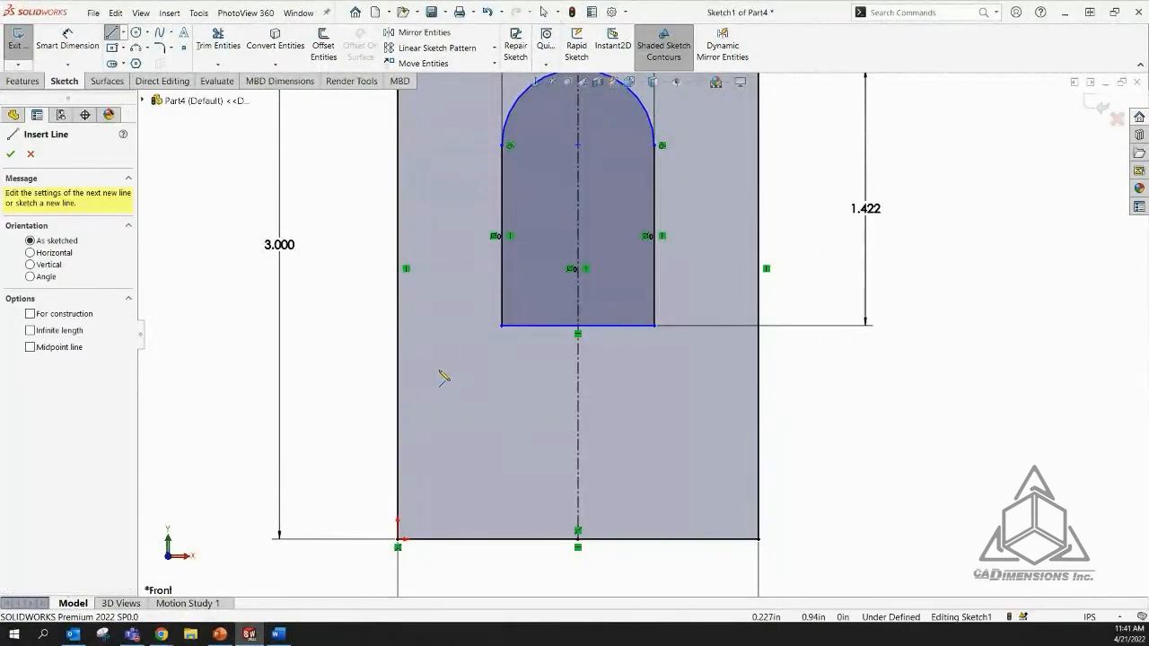
click(437, 368)
click(438, 426)
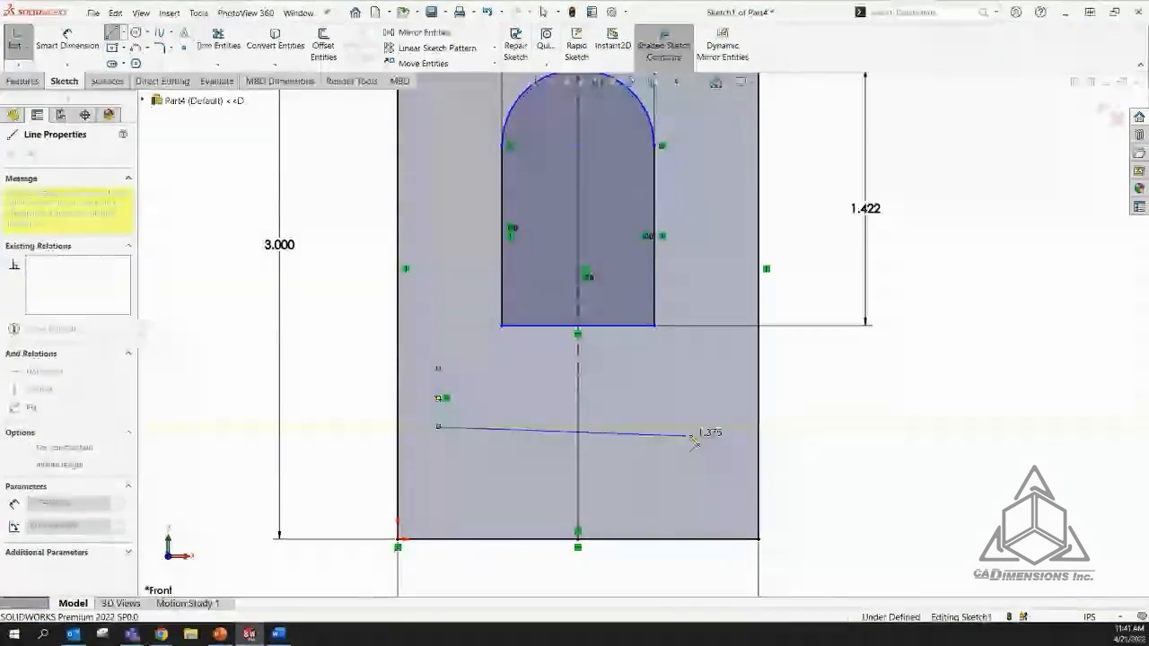
click(695, 426)
click(695, 397)
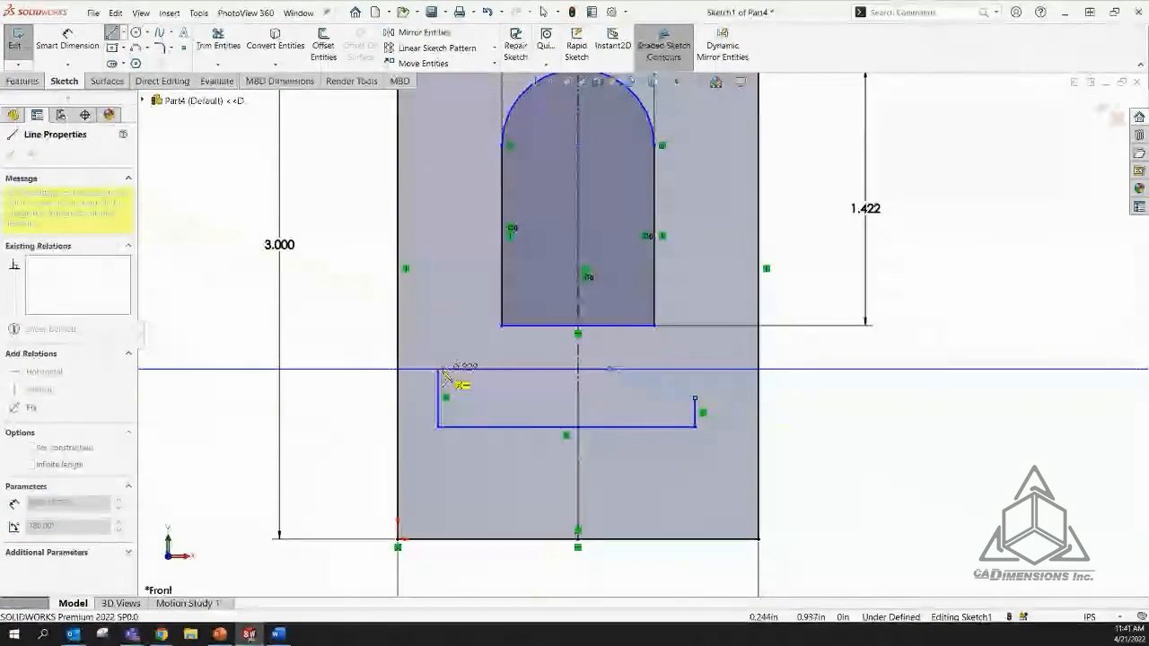
click(438, 368)
key(Escape)
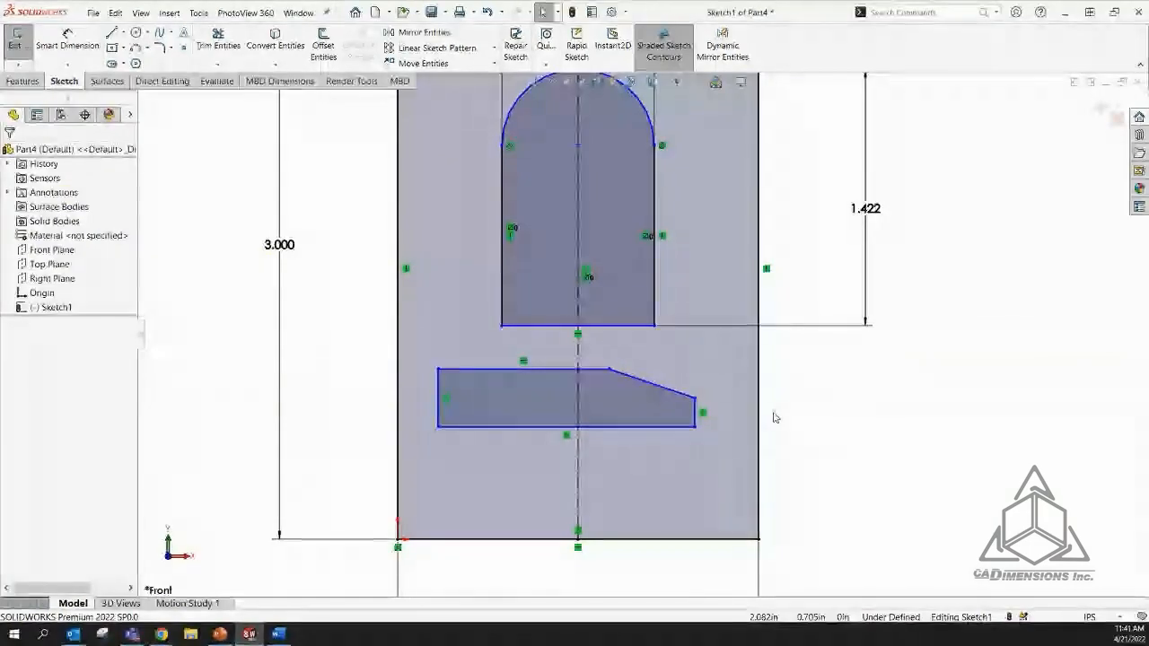
Make the slanted line collinear with the five-sided profile's top line and remove the extra vertex between them
scroll(651, 427, down, 2)
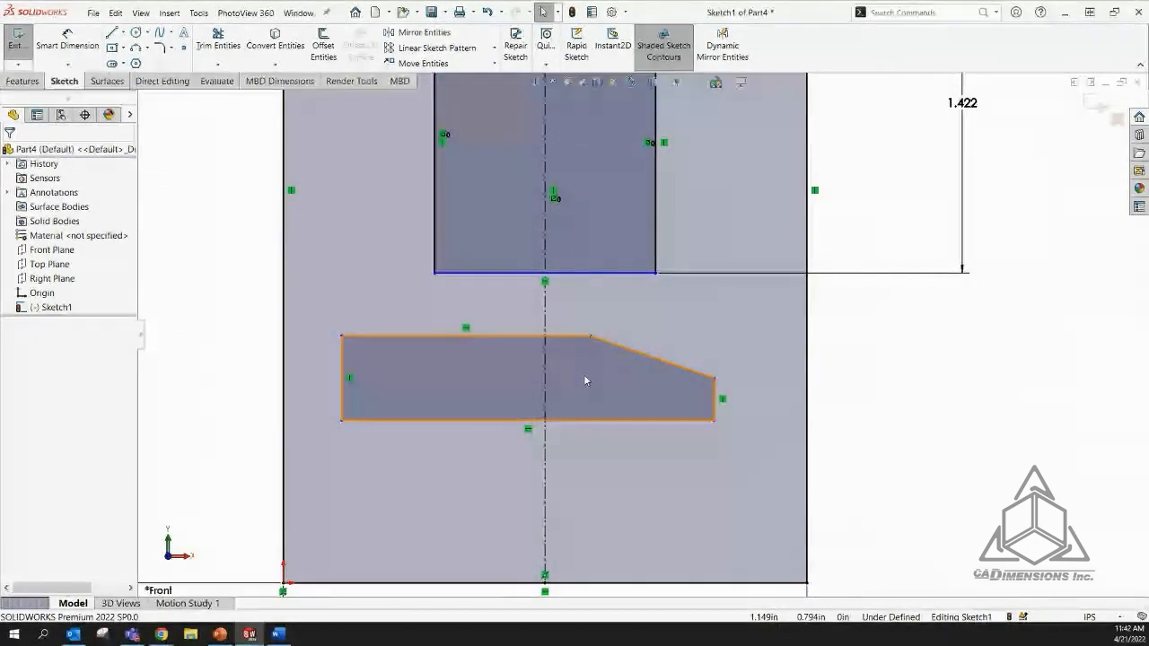
click(656, 358)
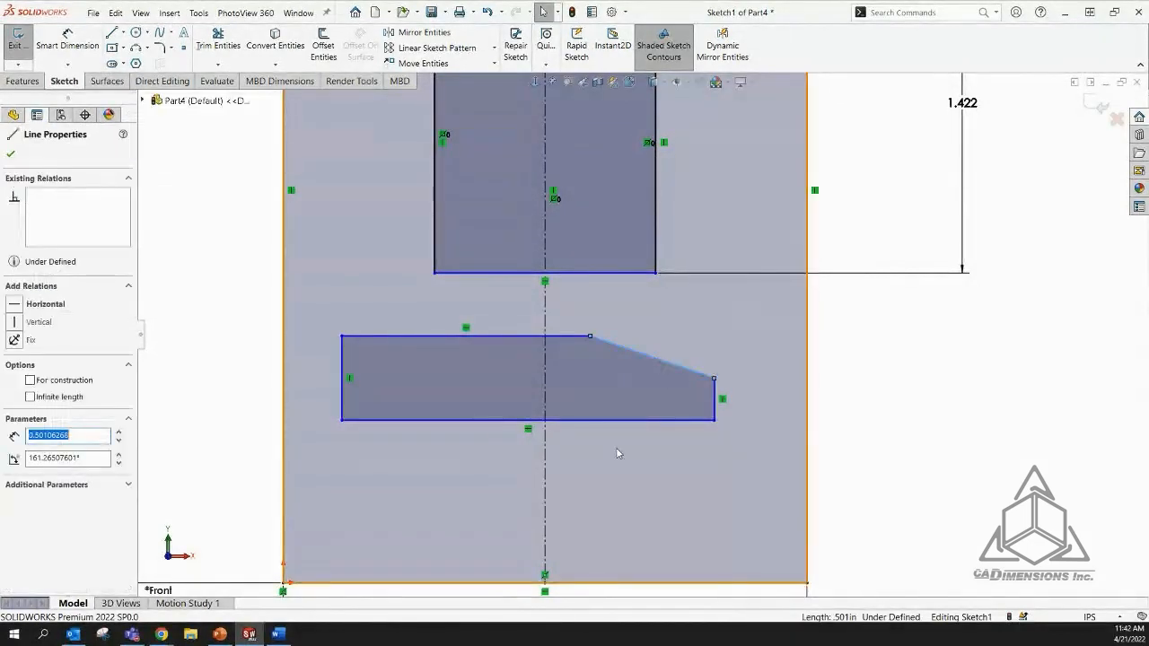
ctrl+click(572, 336)
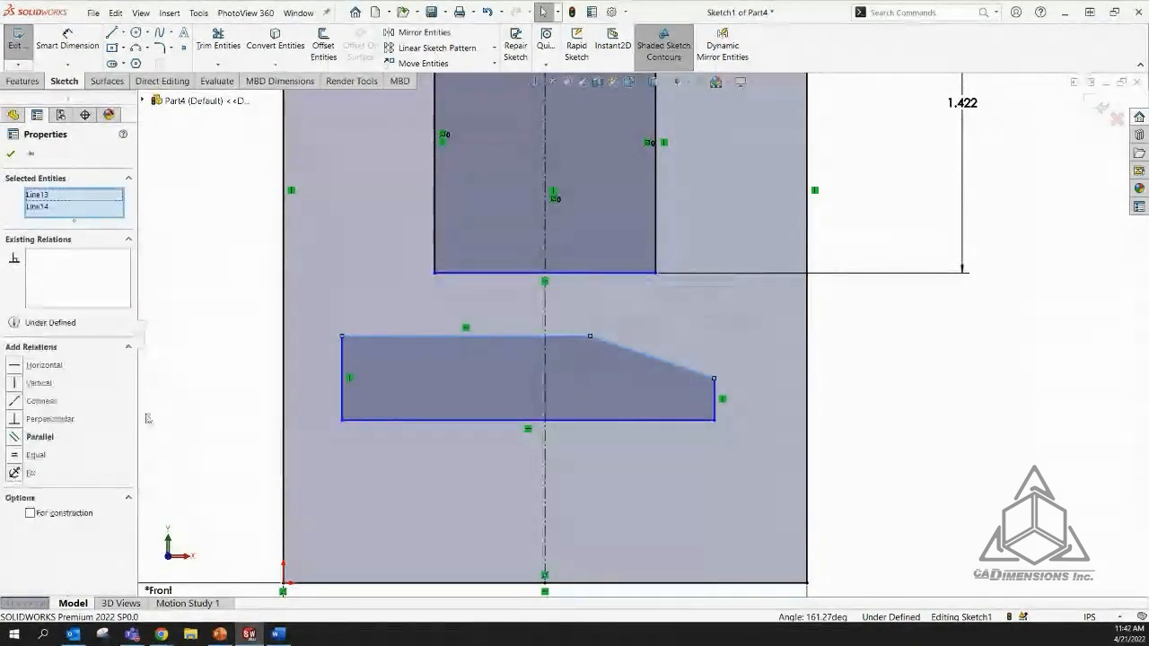
click(20, 406)
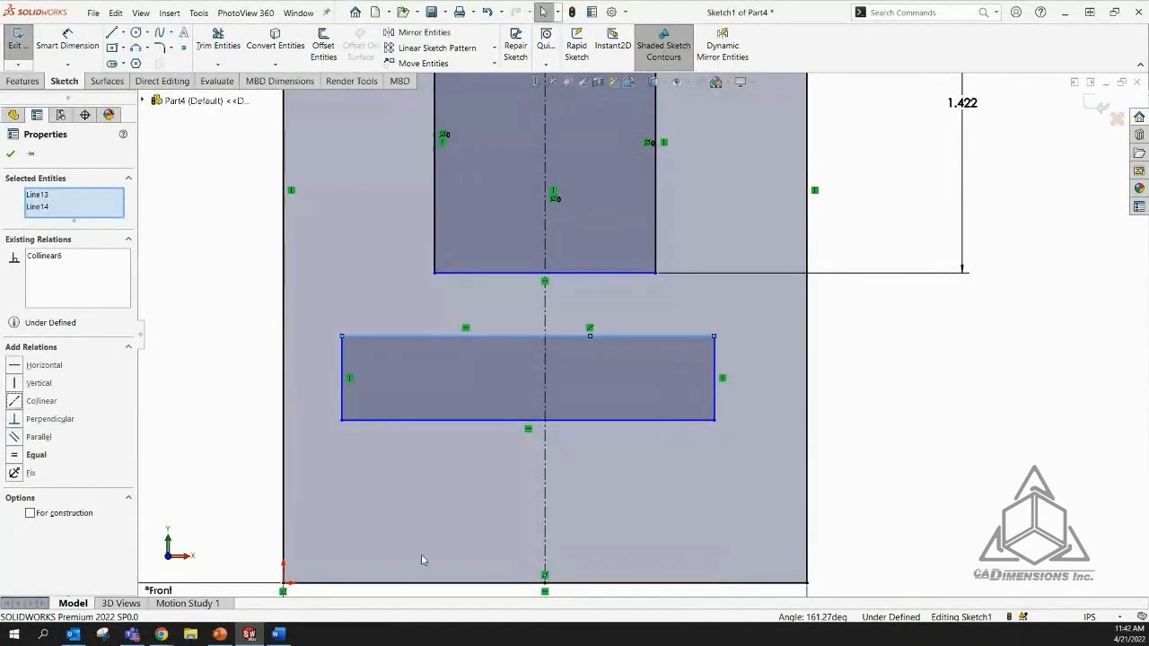
click(884, 407)
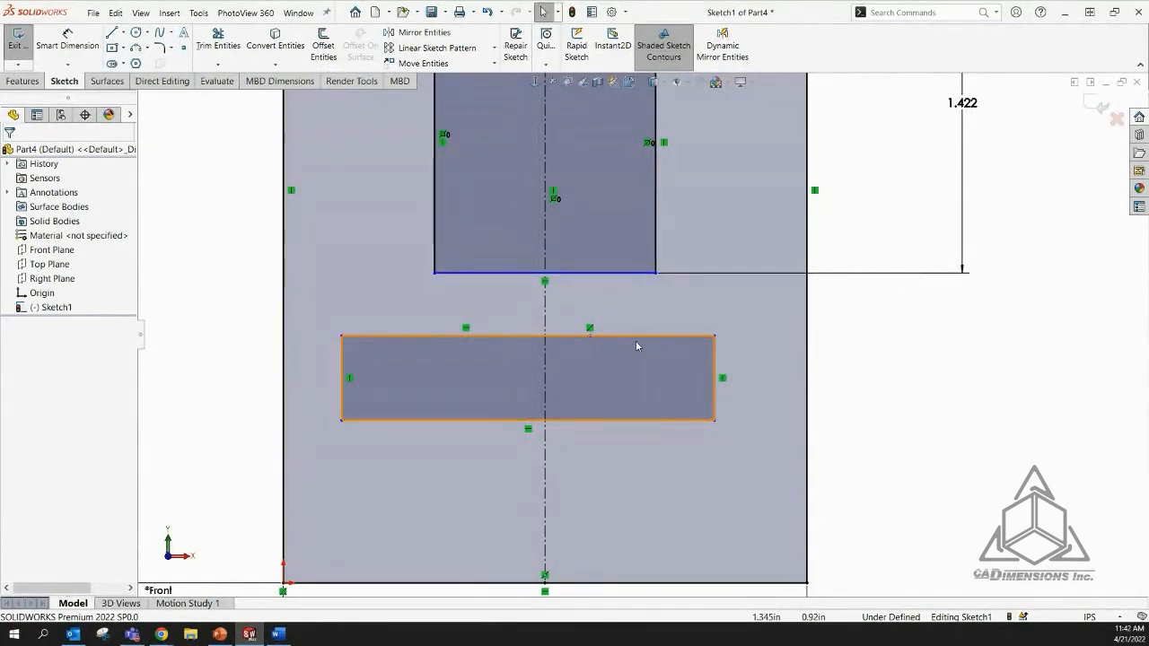
click(590, 334)
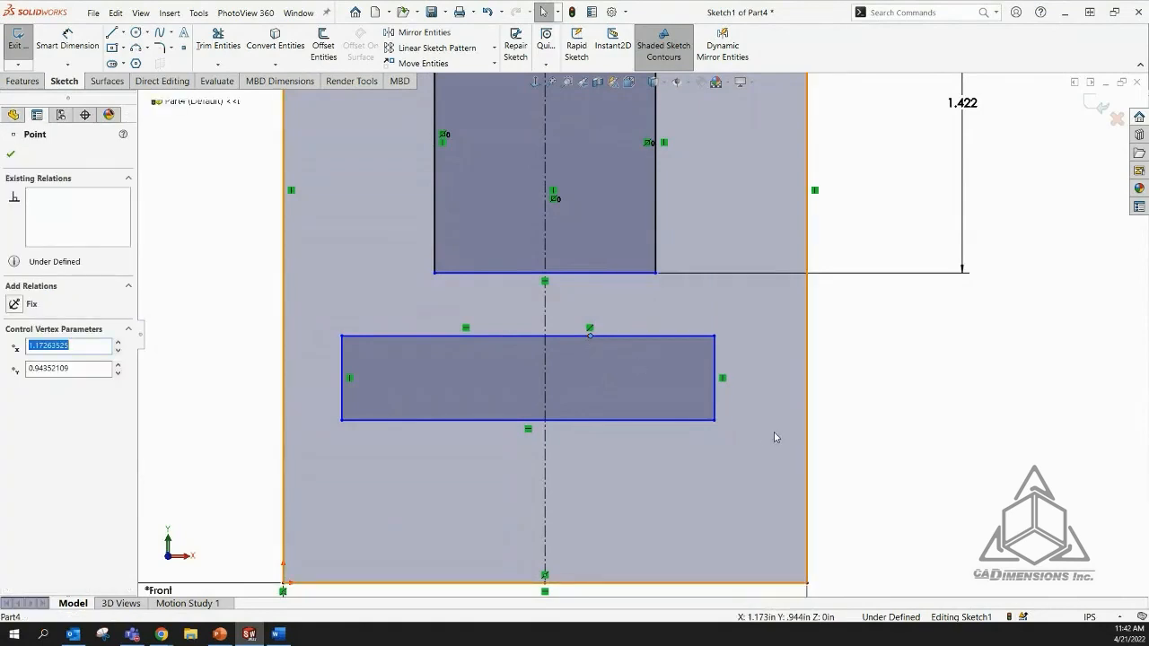
key(Escape)
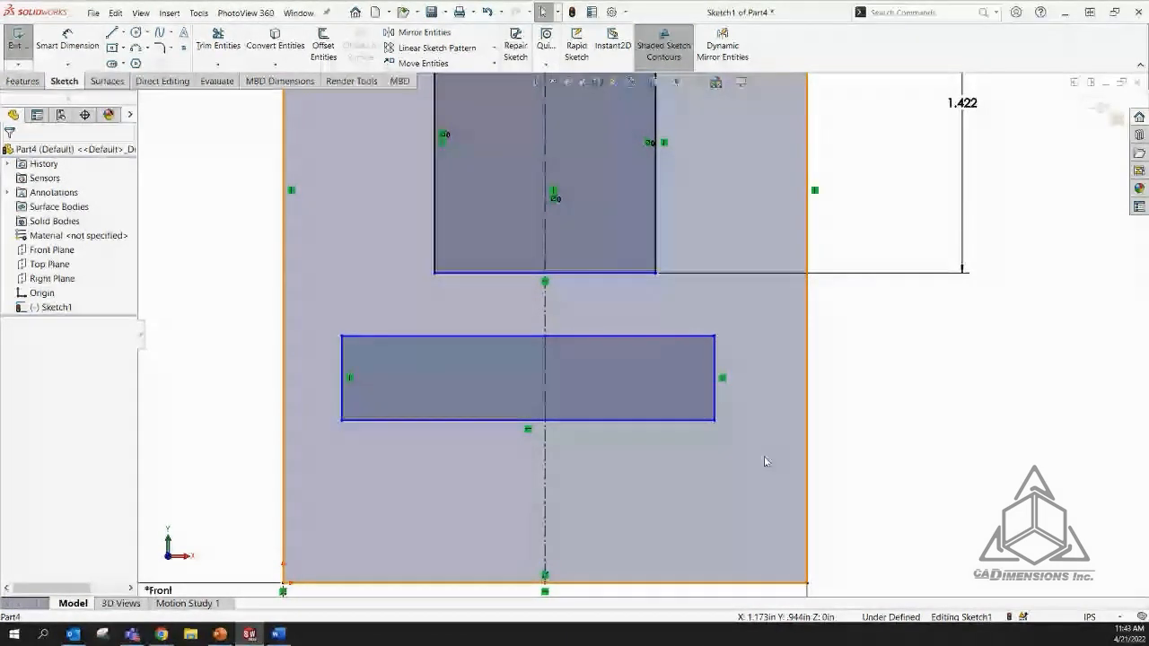
Move the small rectangle below the arched profile about 0.12 in up and 0.06 in to the right
scroll(667, 455, up, 2)
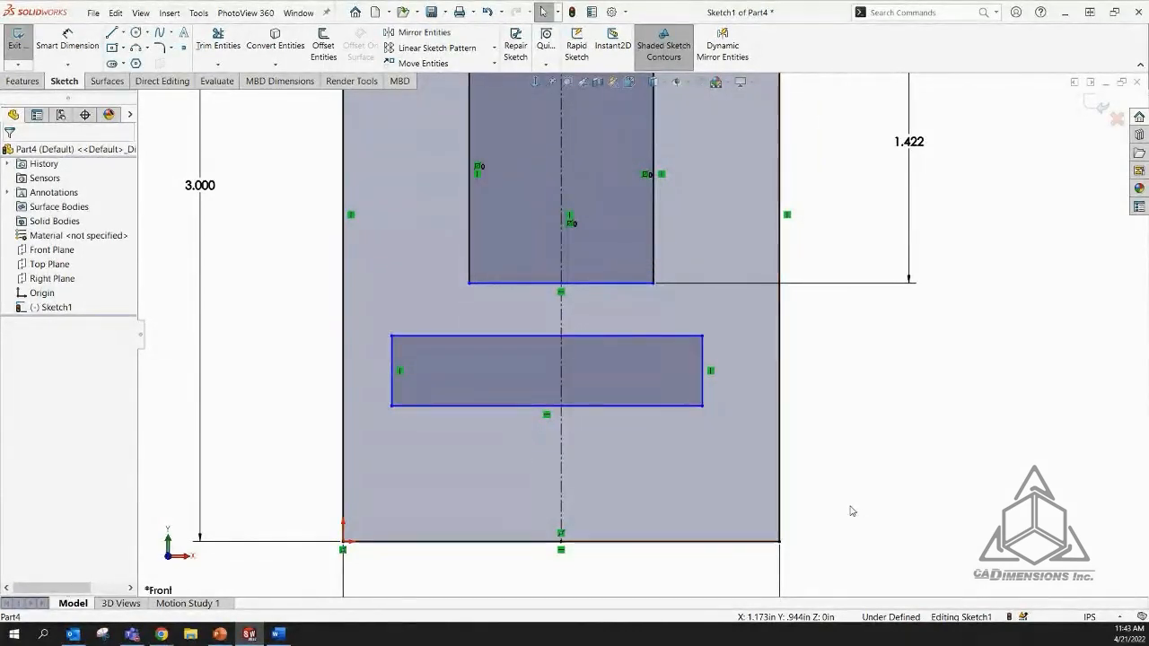
click(478, 373)
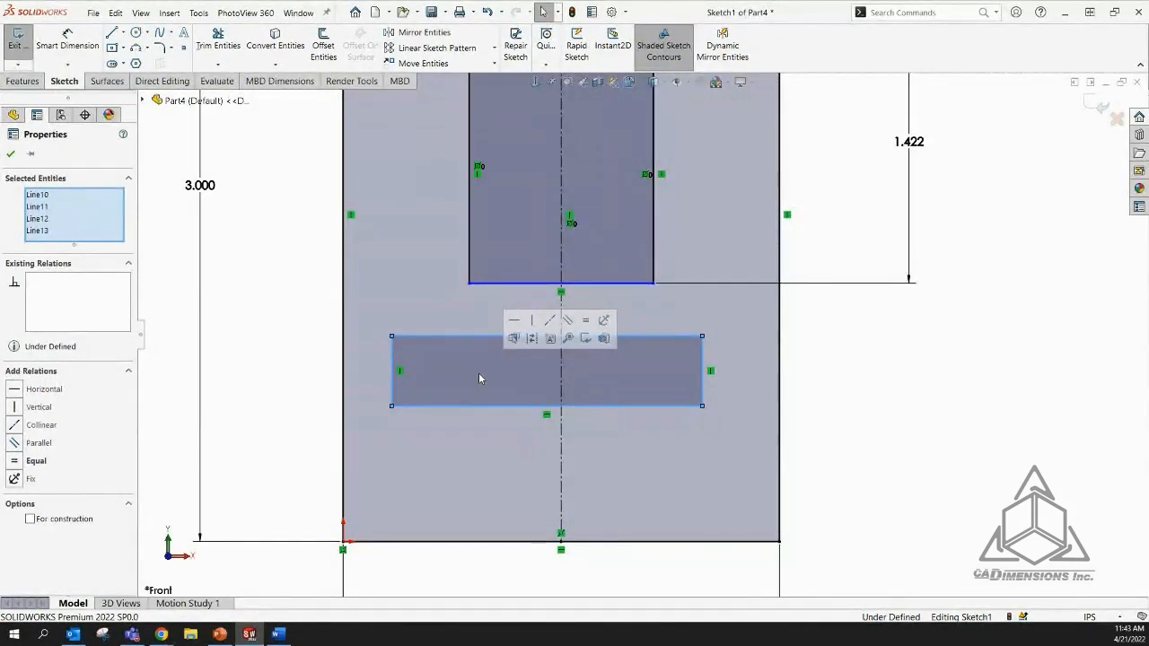
drag(460, 376, 475, 350)
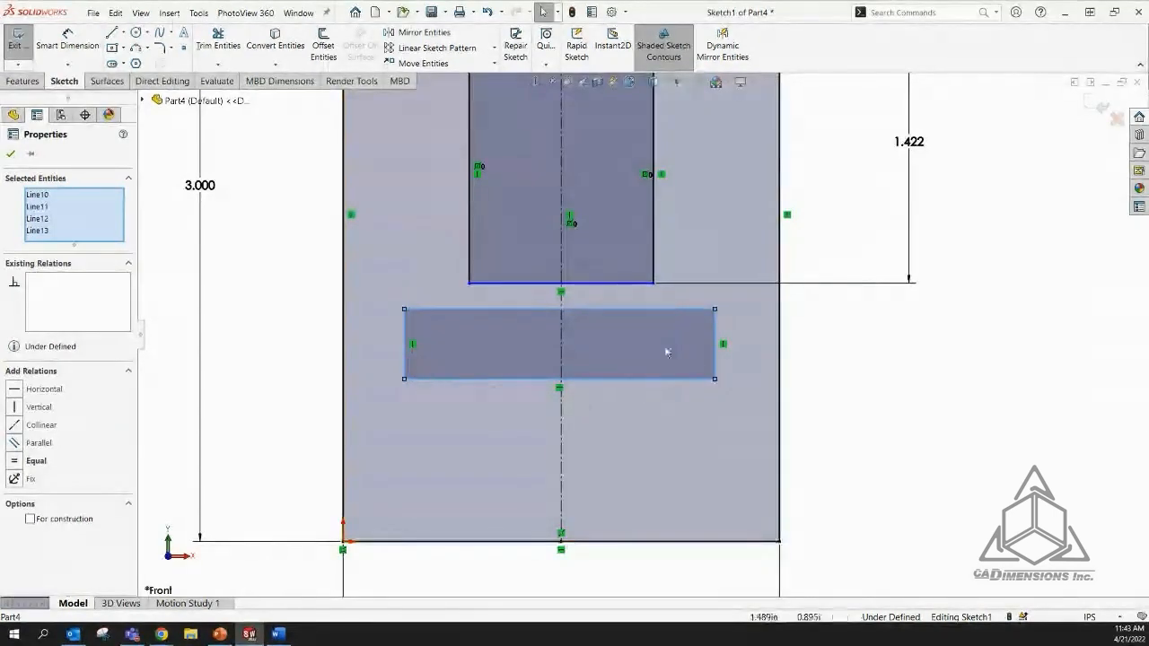
Copy the small rectangle about 0.42 in straight down, and move the copy outside the outer rectangle's right side
ctrl+drag(405, 381, 406, 468)
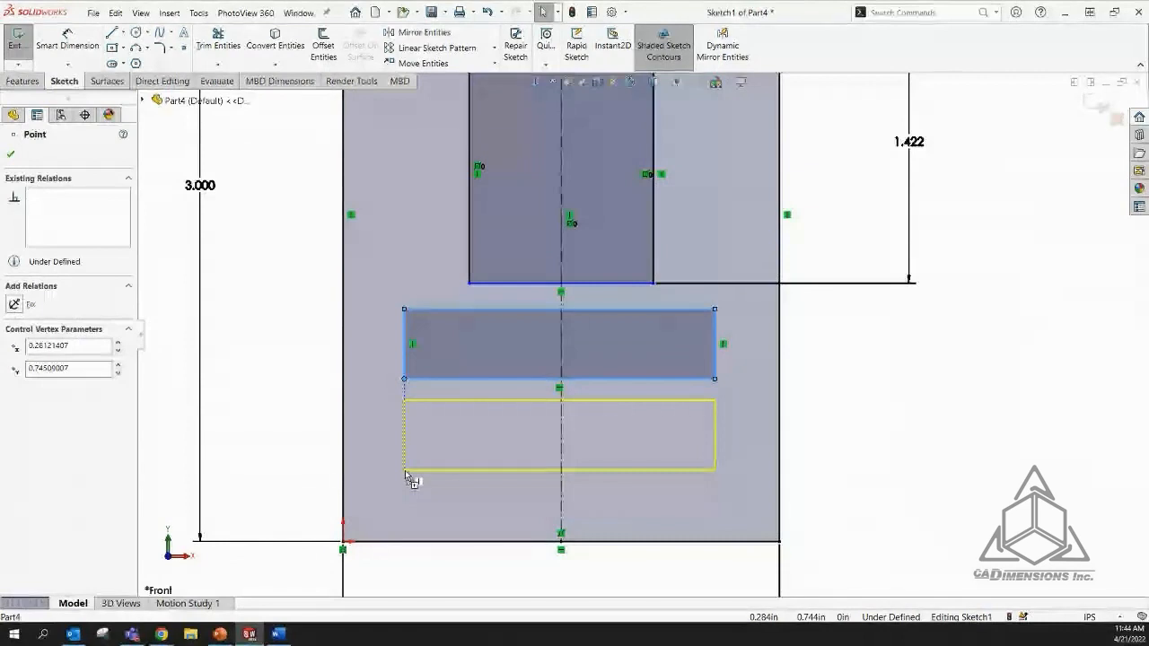
click(404, 473)
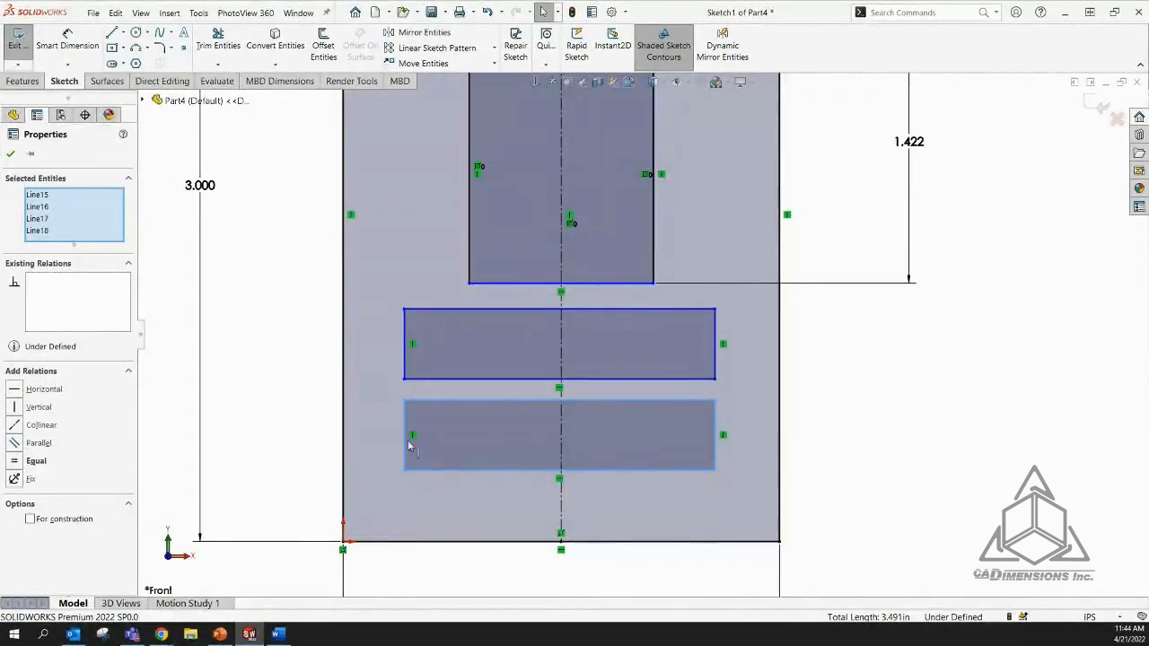
mouse_move(405, 459)
mouse_down()
mouse_move(456, 415)
mouse_move(441, 442)
mouse_move(456, 447)
mouse_move(1059, 446)
mouse_move(466, 456)
mouse_move(902, 428)
mouse_move(843, 428)
mouse_up()
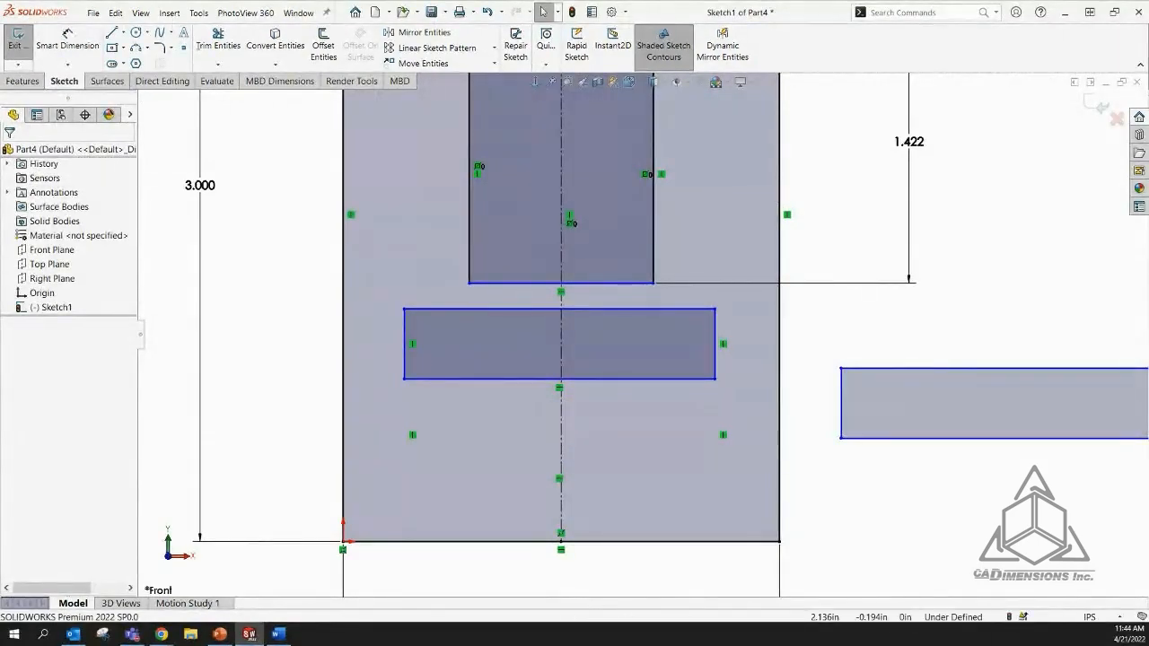
Undo moving the copied rectangle outside the outer rectangle
key(ctrl+z)
click(857, 432)
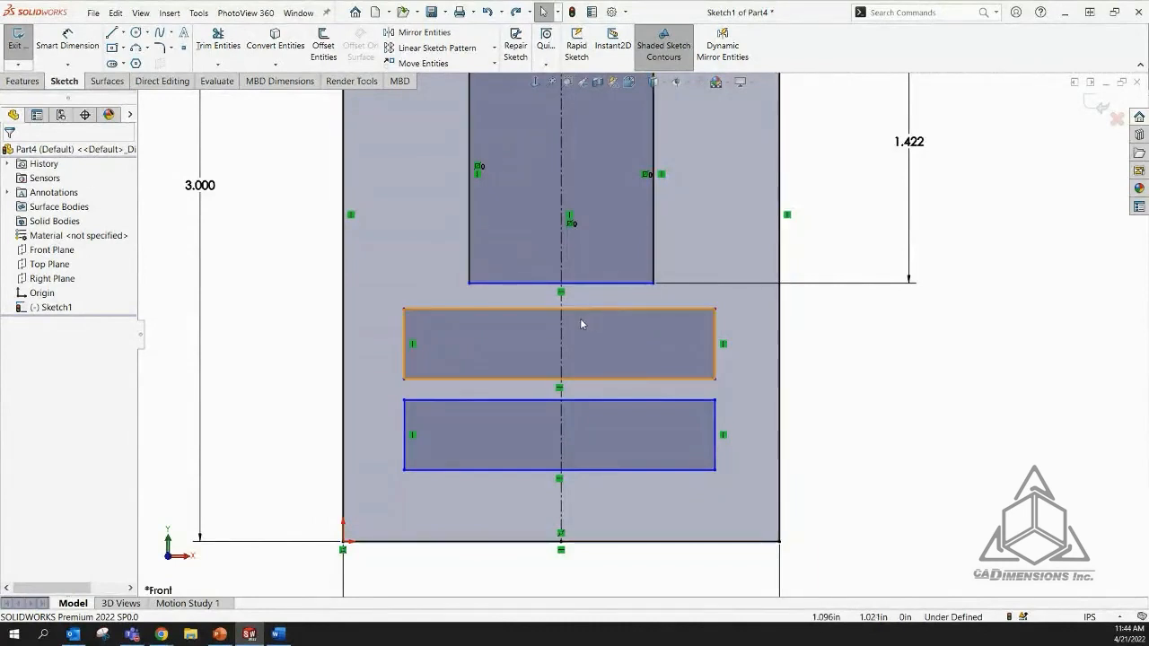
scroll(643, 339, up, 1)
scroll(678, 372, up, 2)
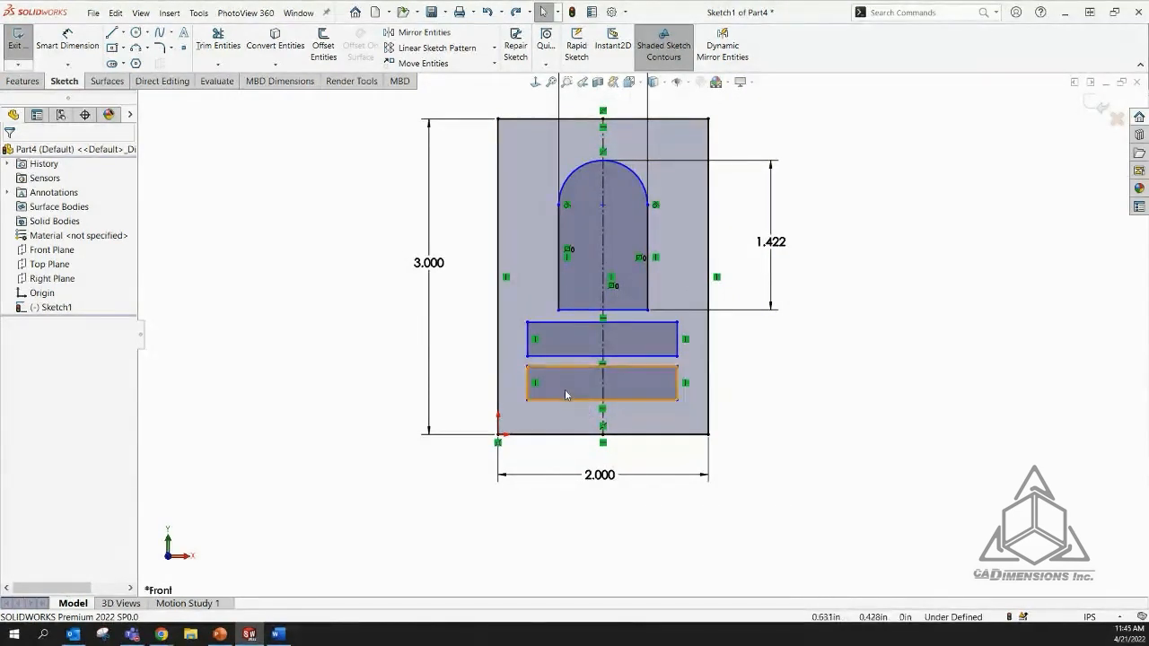
Start a boss extrude of the sketch and select only the outer rectangle as its contour
click(24, 80)
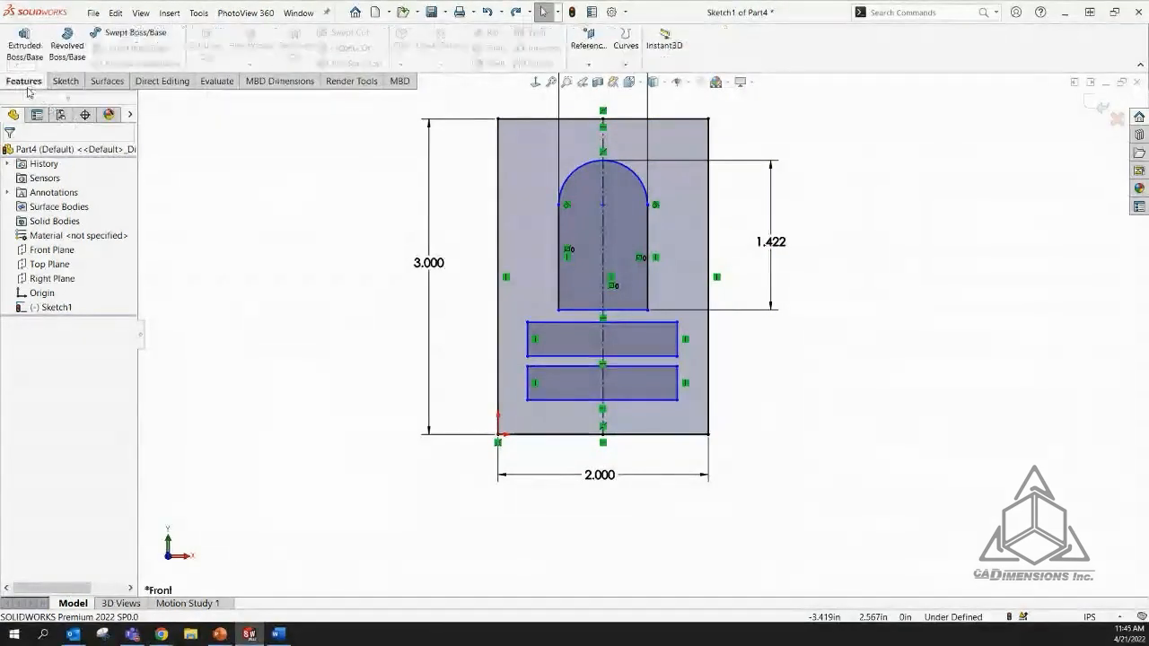
click(25, 50)
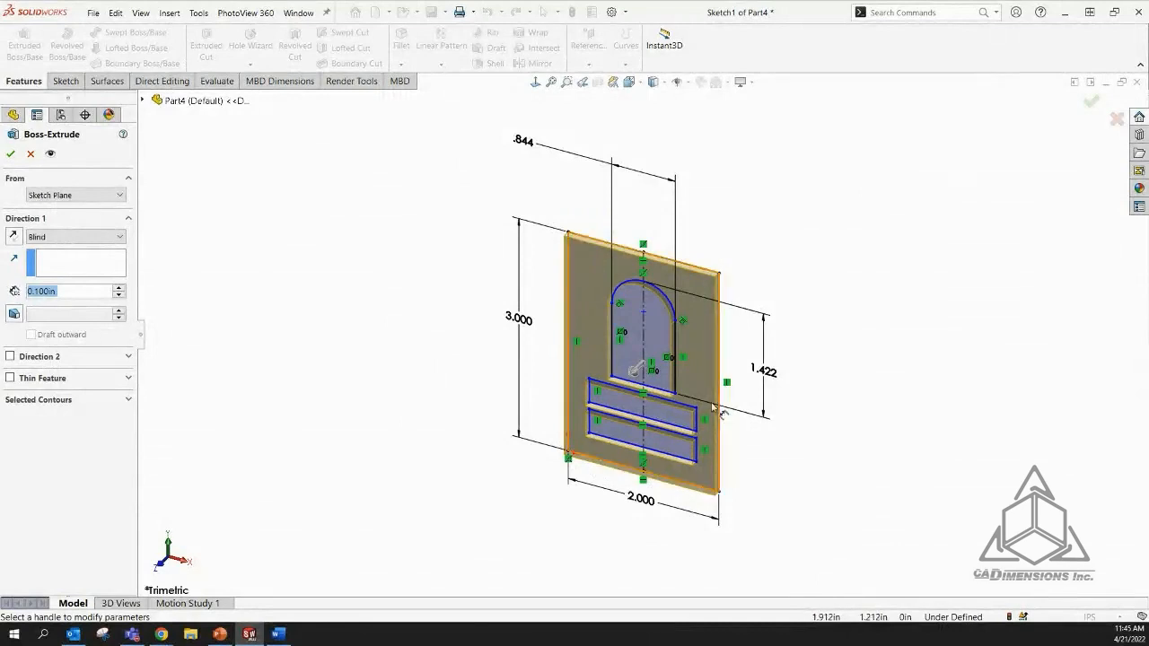
scroll(701, 421, down, 2)
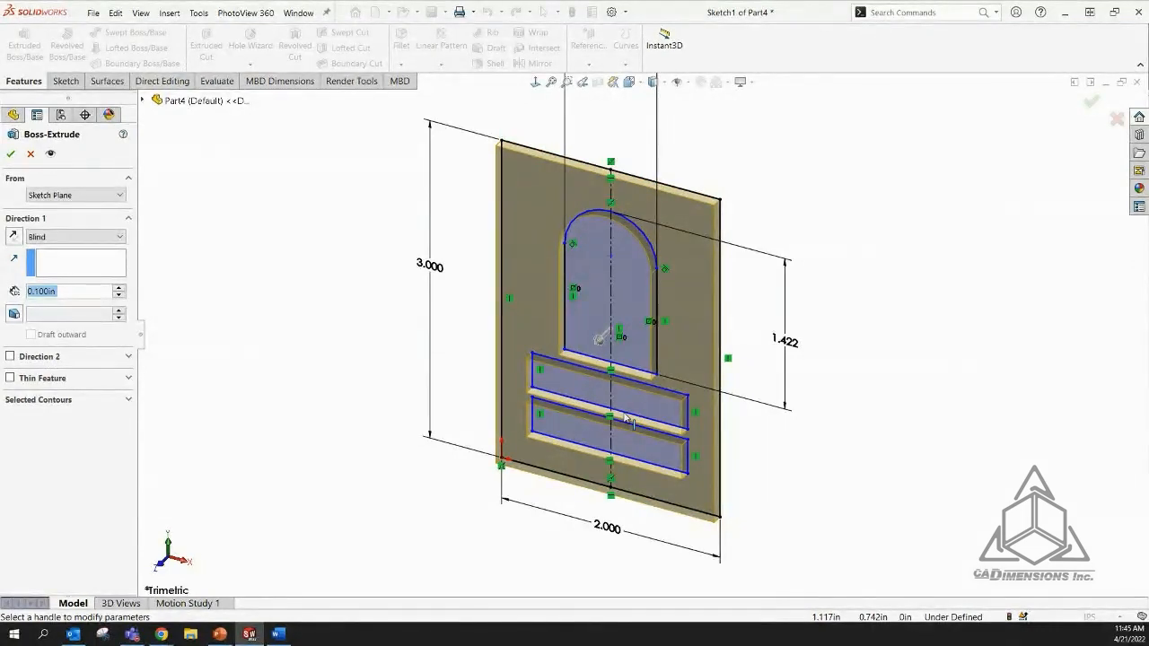
click(61, 402)
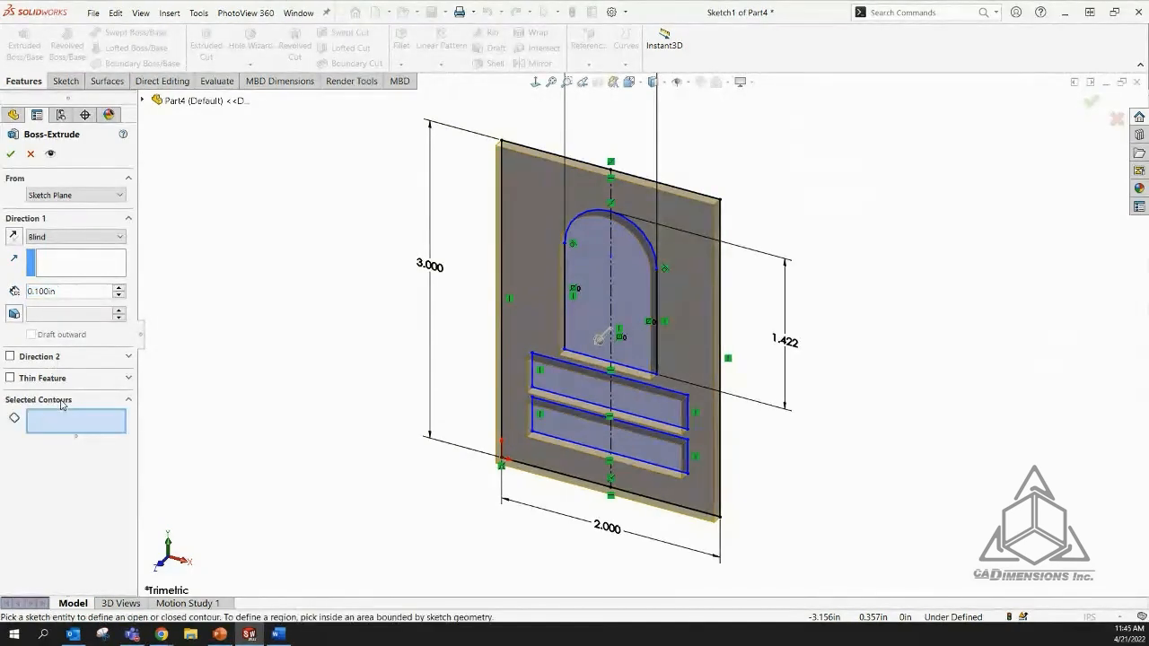
click(73, 425)
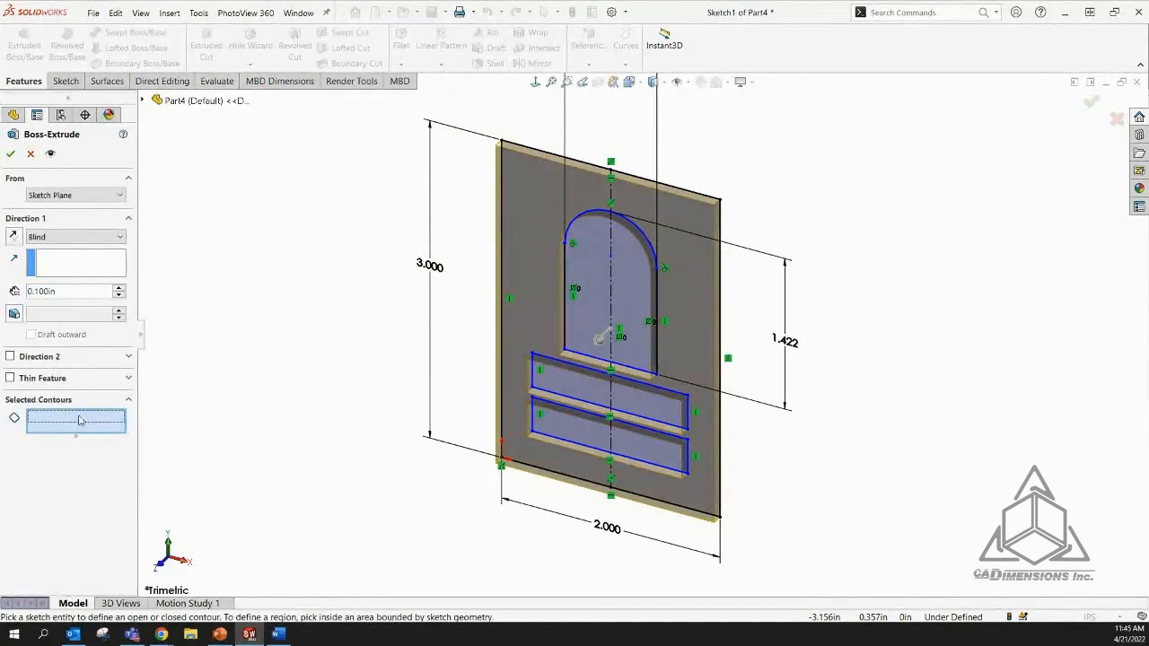
click(503, 260)
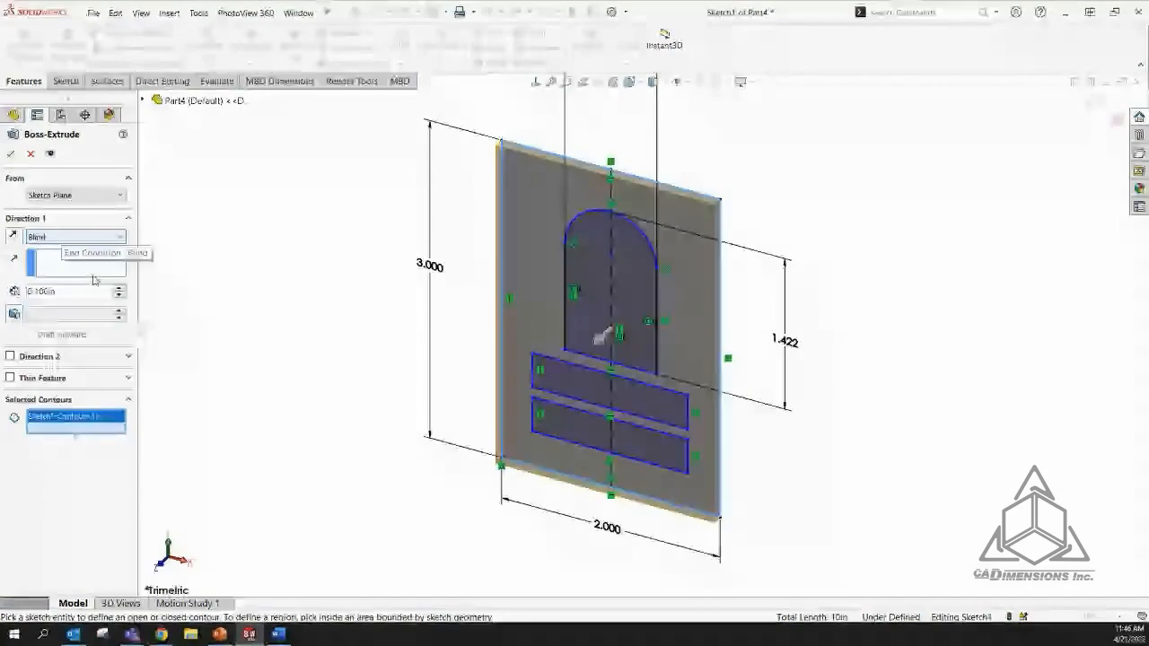
Set the outer rectangle's extrusion to Mid Plane with a depth of 0.5 in and create it
click(63, 236)
click(47, 301)
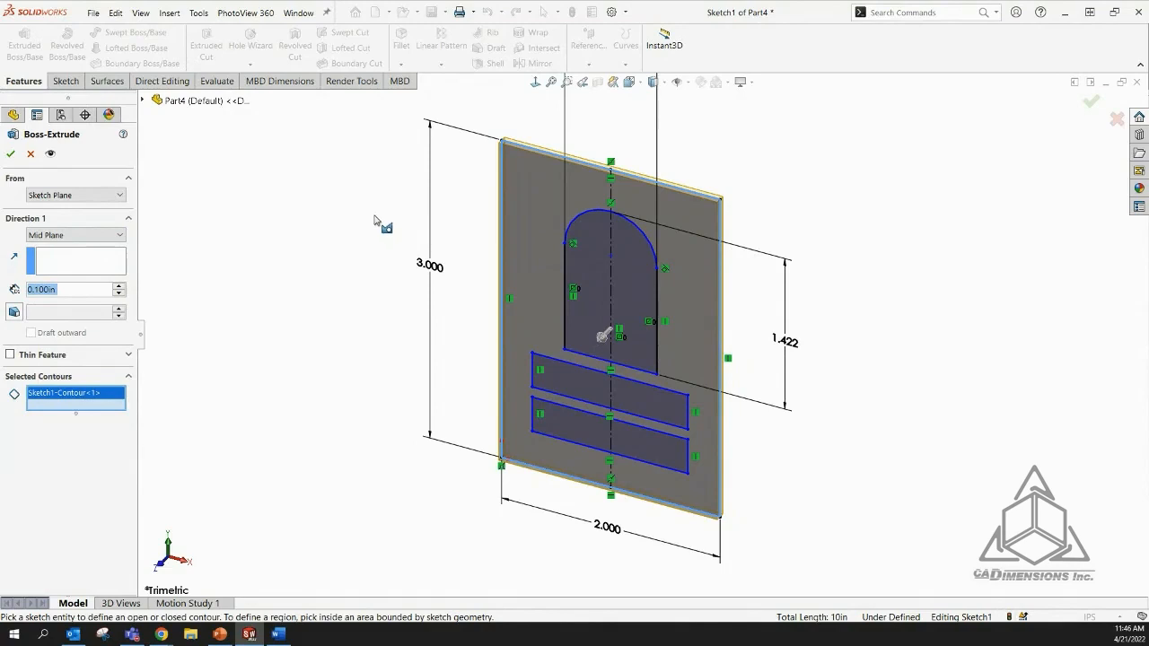
click(120, 286)
click(119, 286)
click(119, 286)
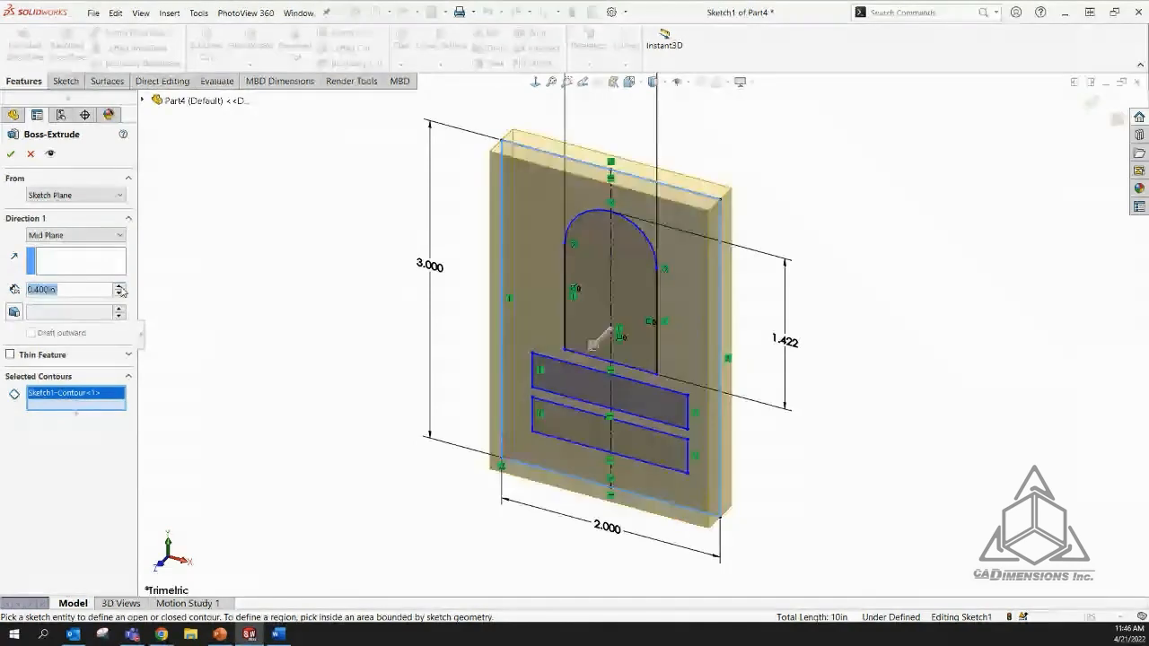
click(120, 286)
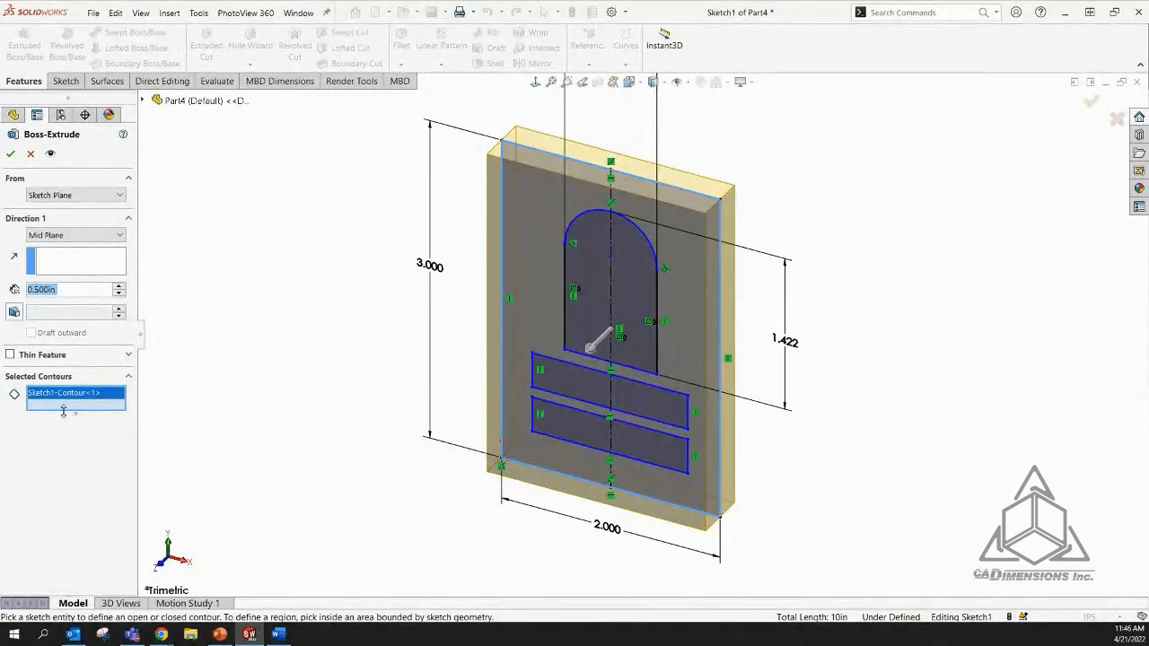
click(11, 154)
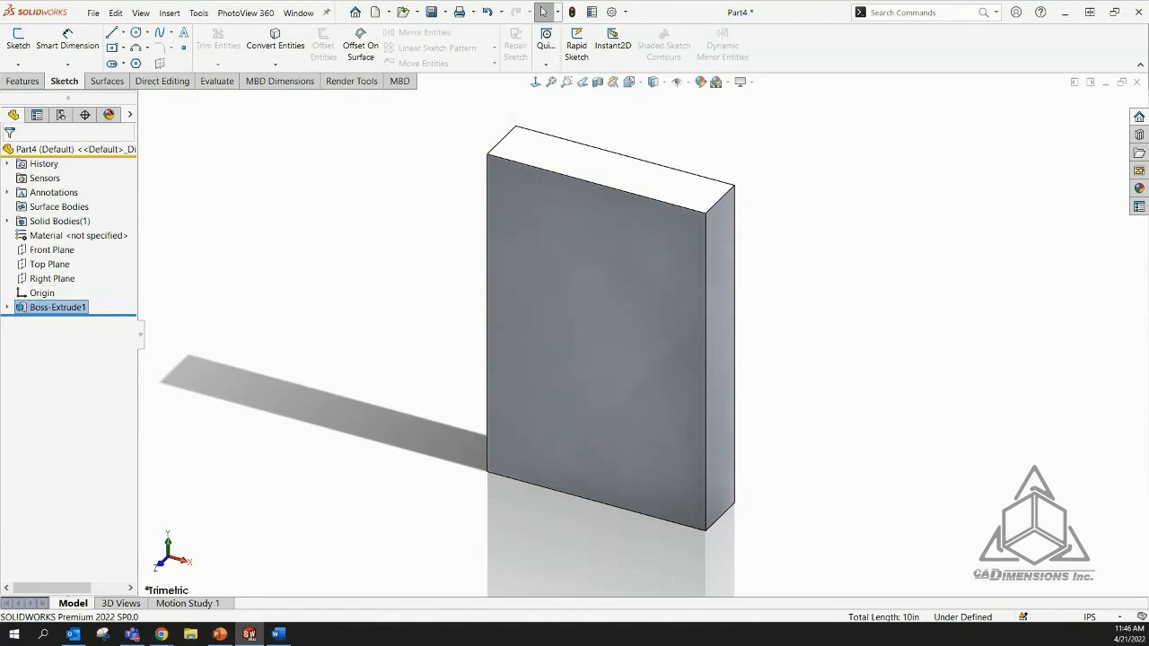
Start a second boss extrude reusing Sketch1 and remove the whole sketch from the selected contours
click(8, 309)
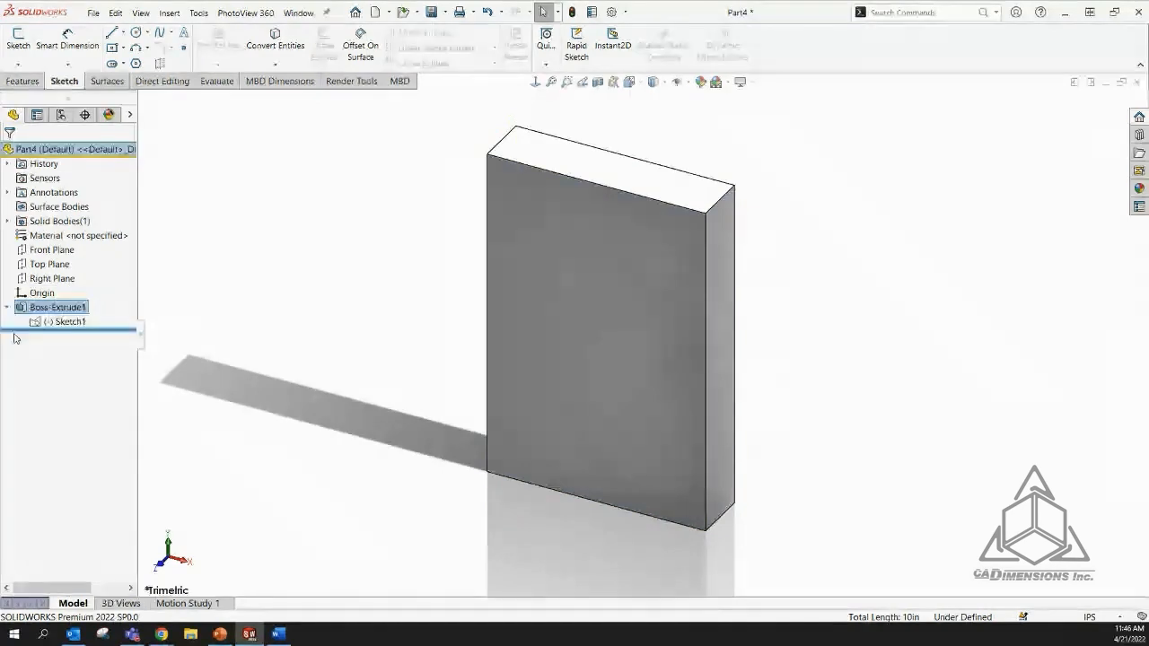
click(69, 323)
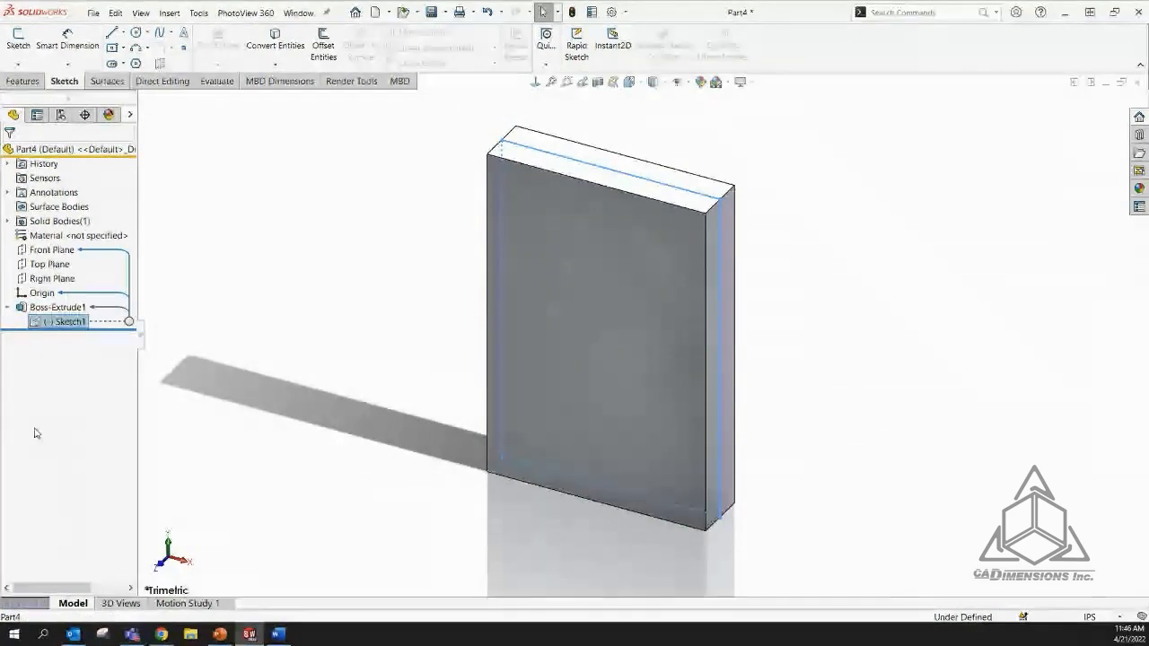
click(23, 80)
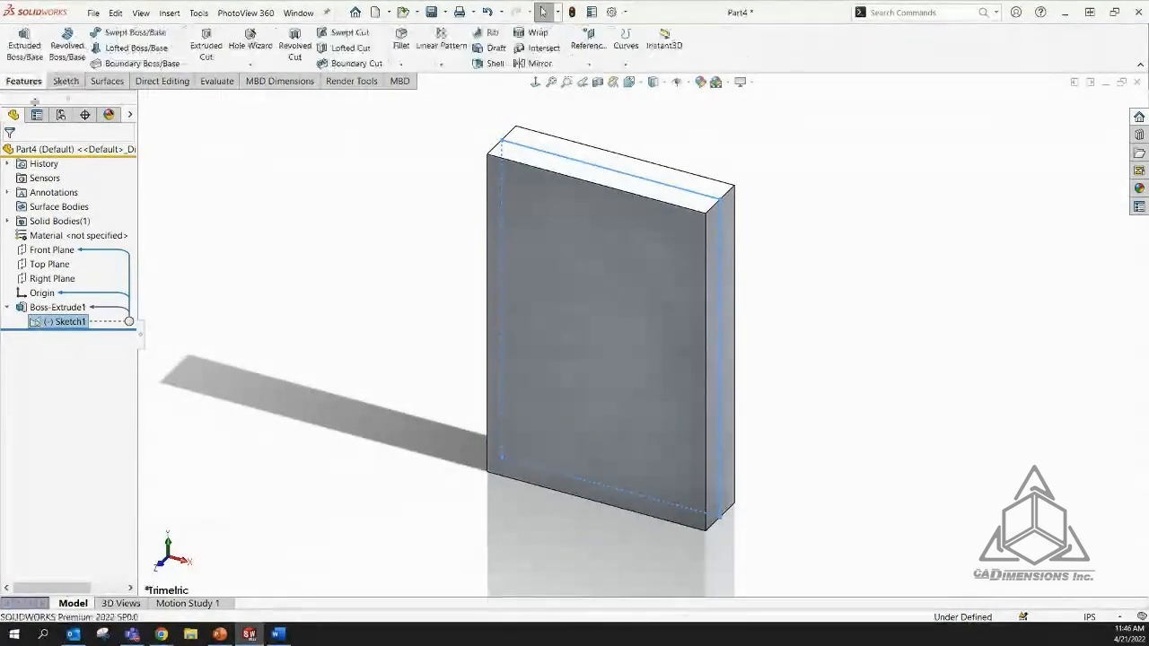
click(25, 50)
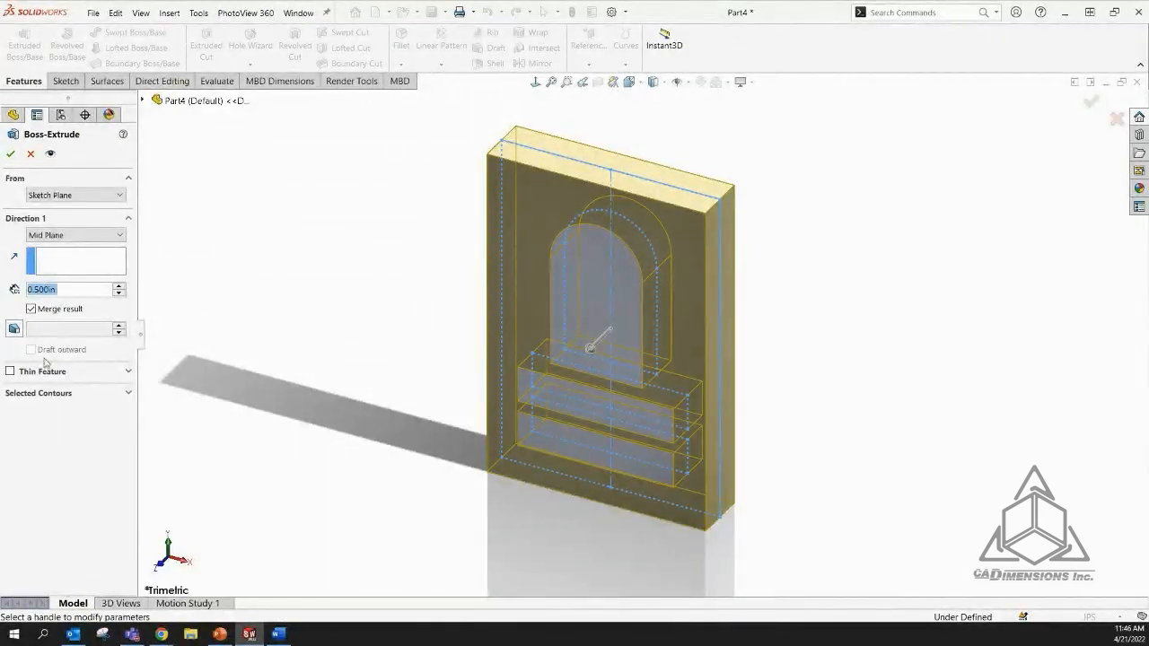
click(64, 394)
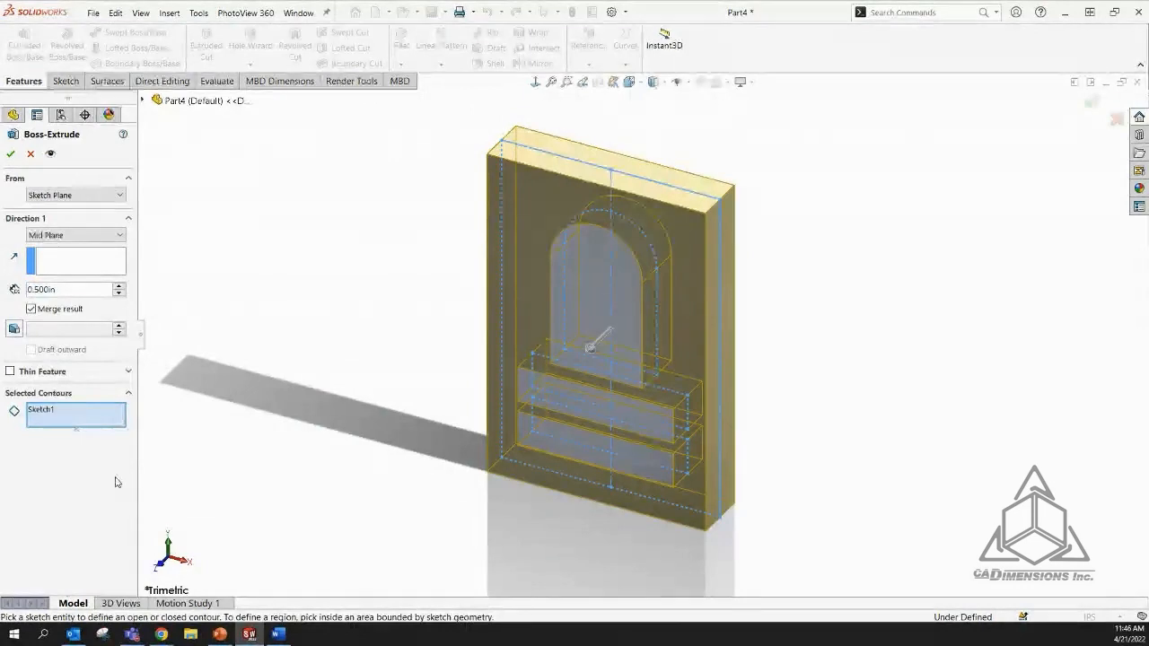
right_click(64, 419)
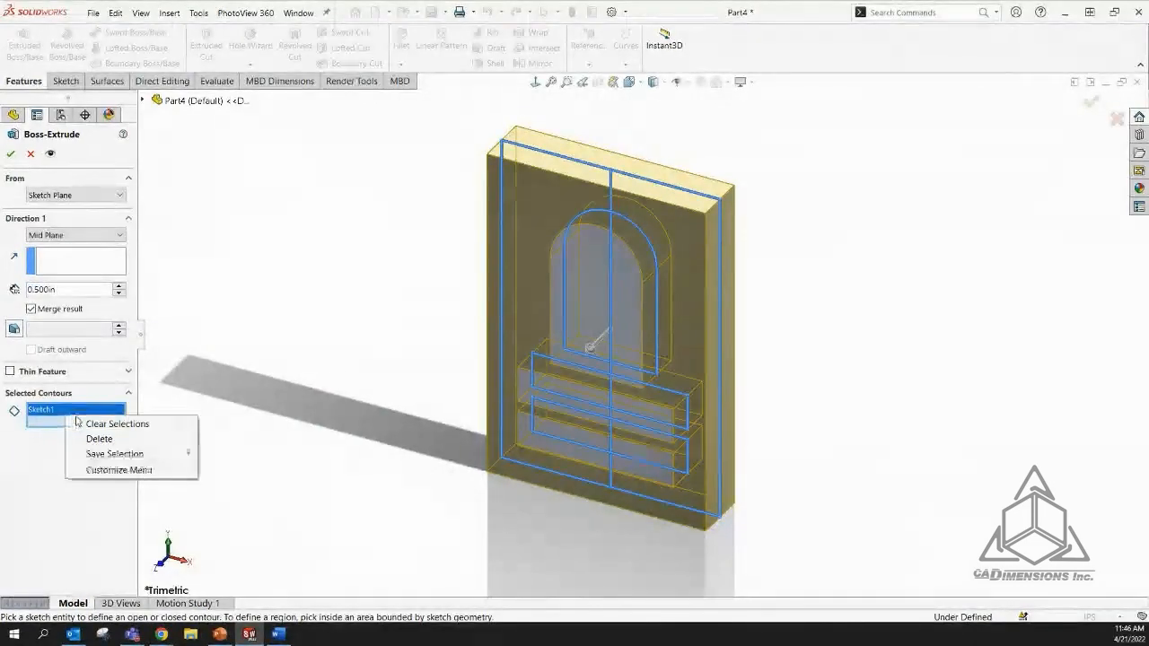
click(99, 438)
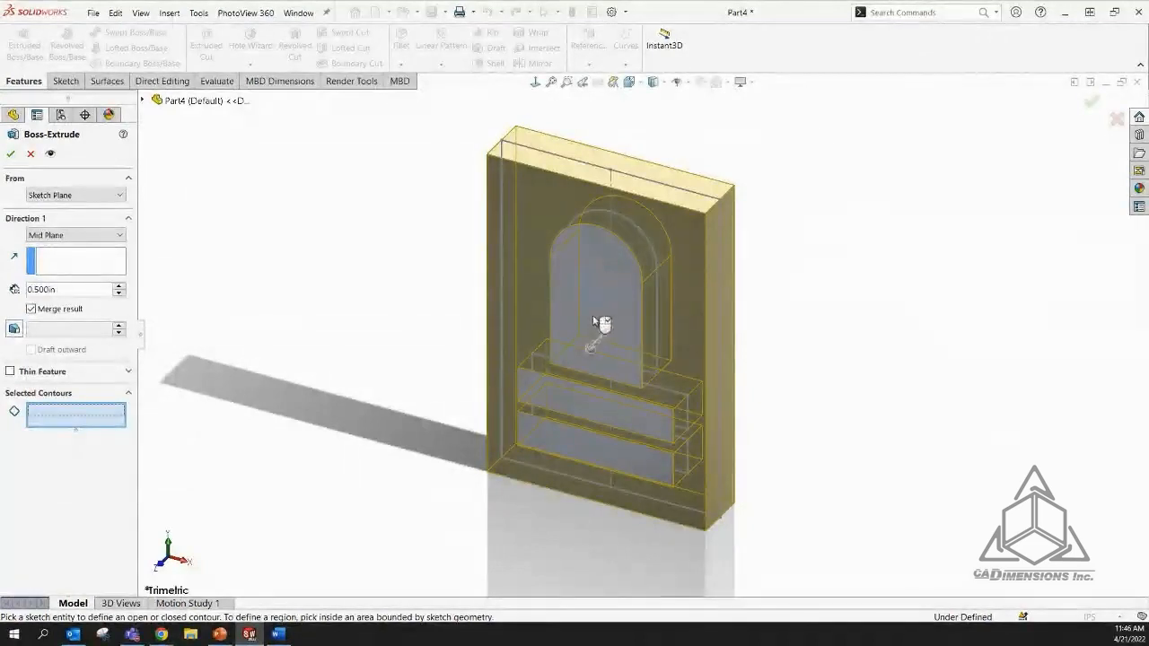
Select both halves of the arched profile, the upper small rectangle's left half and the lower one's right half as extrude regions
click(536, 82)
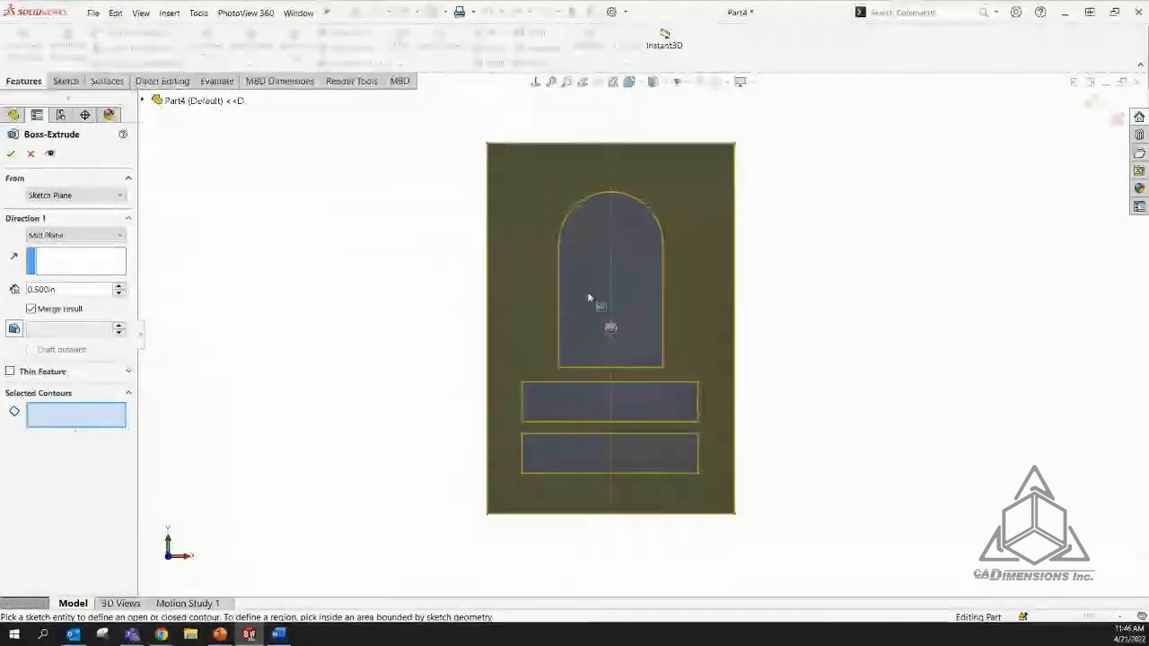
click(594, 274)
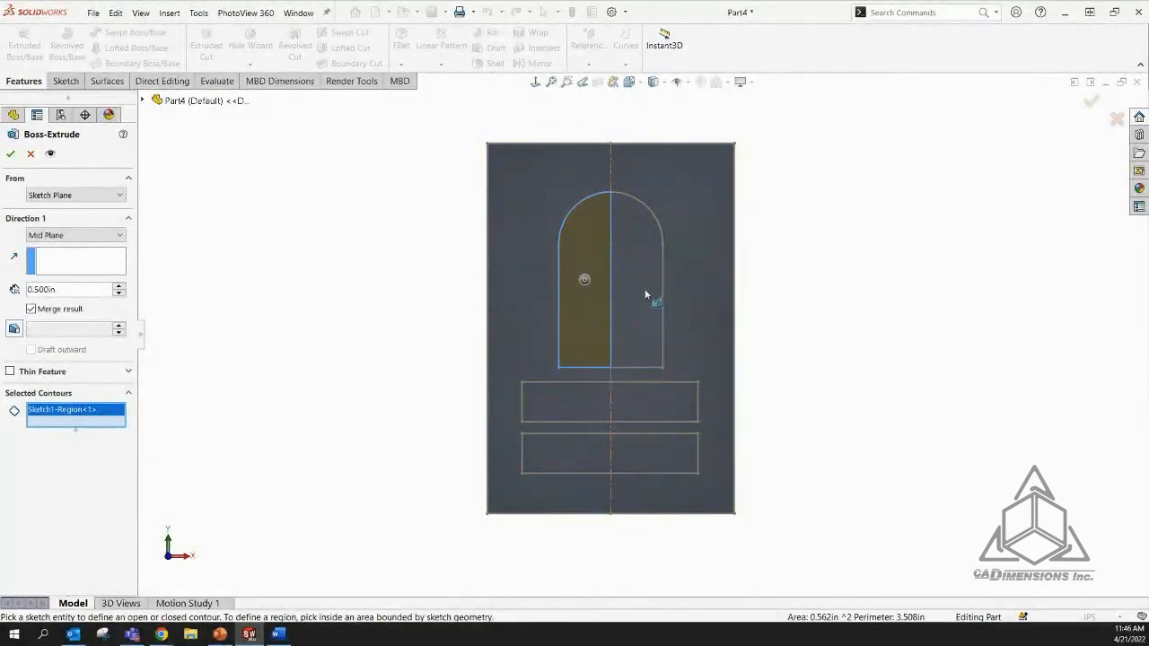
click(644, 294)
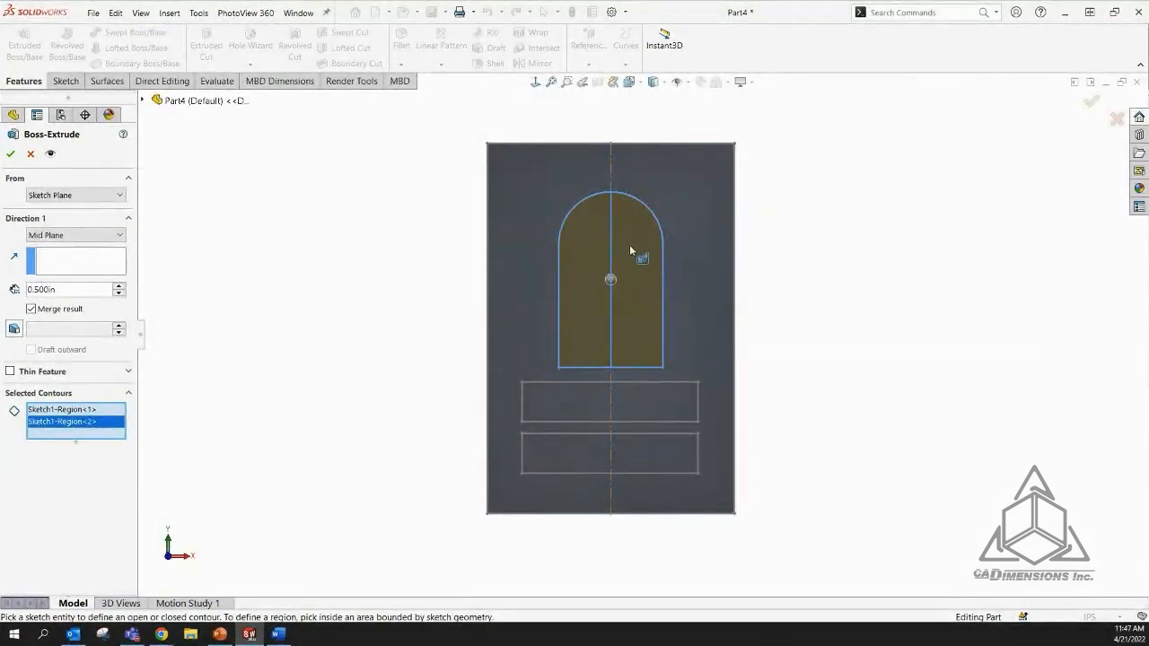
click(568, 402)
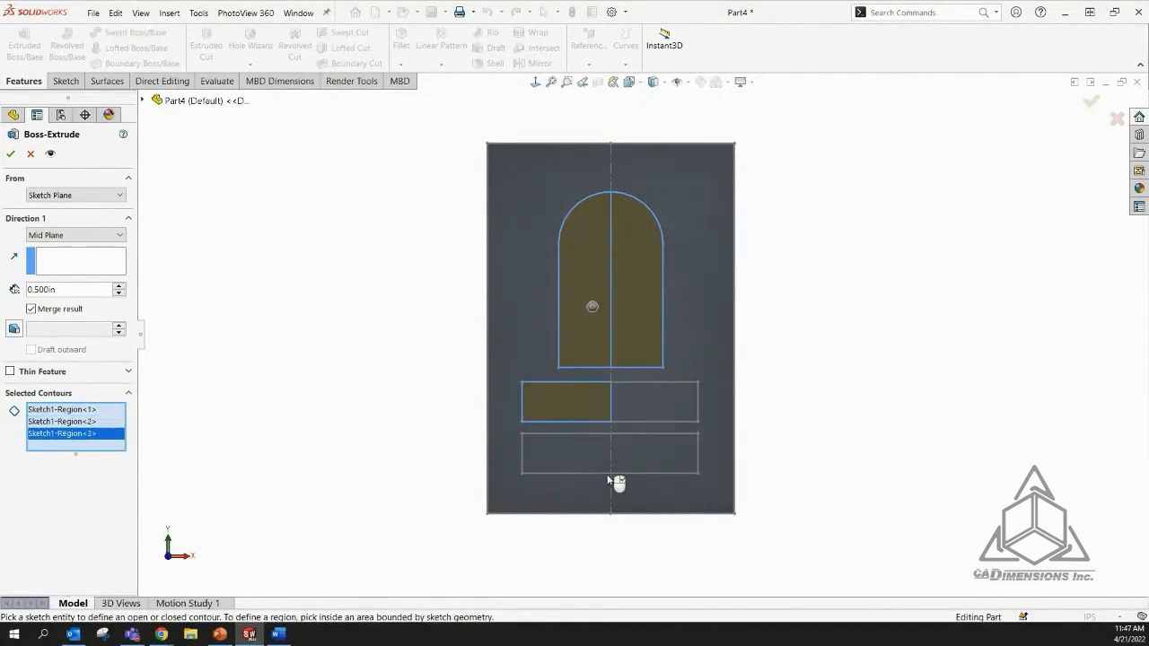
click(659, 448)
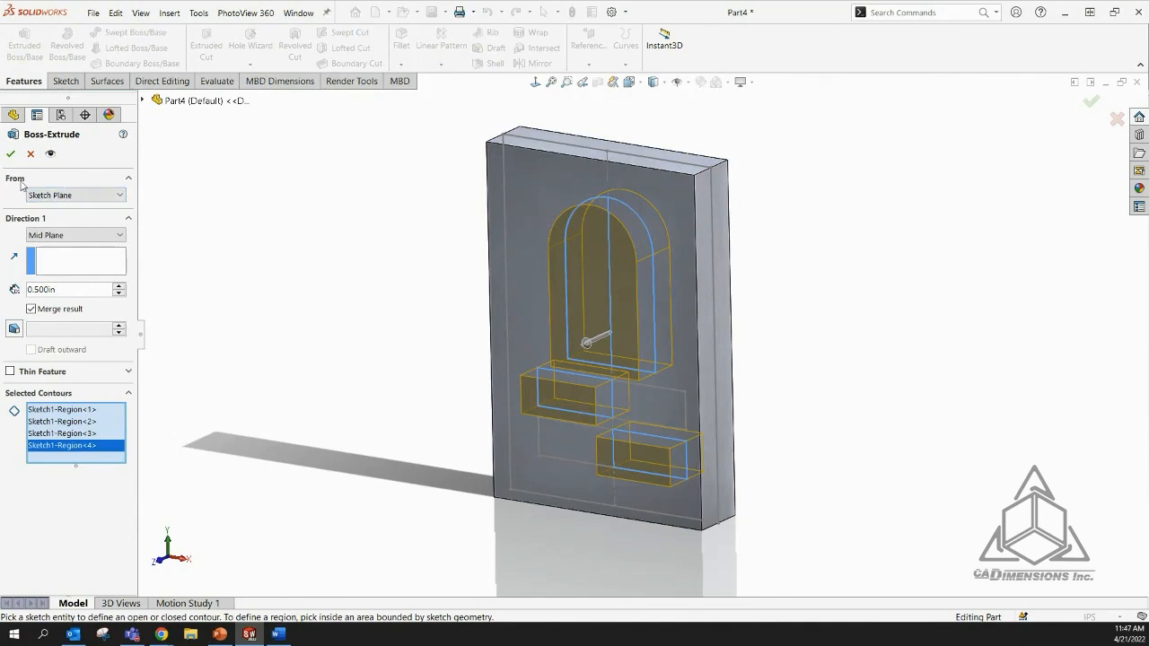
Start the selected regions' extrusion from the block's front face, make it Blind at 0.5 in, and create it
click(50, 195)
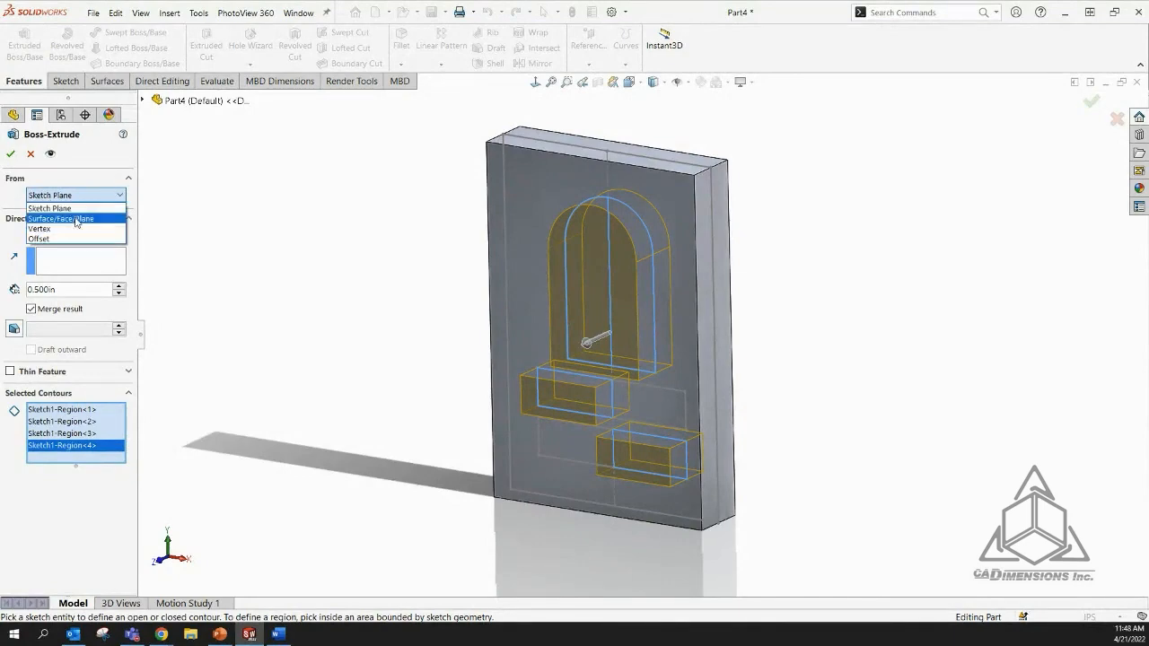
click(60, 218)
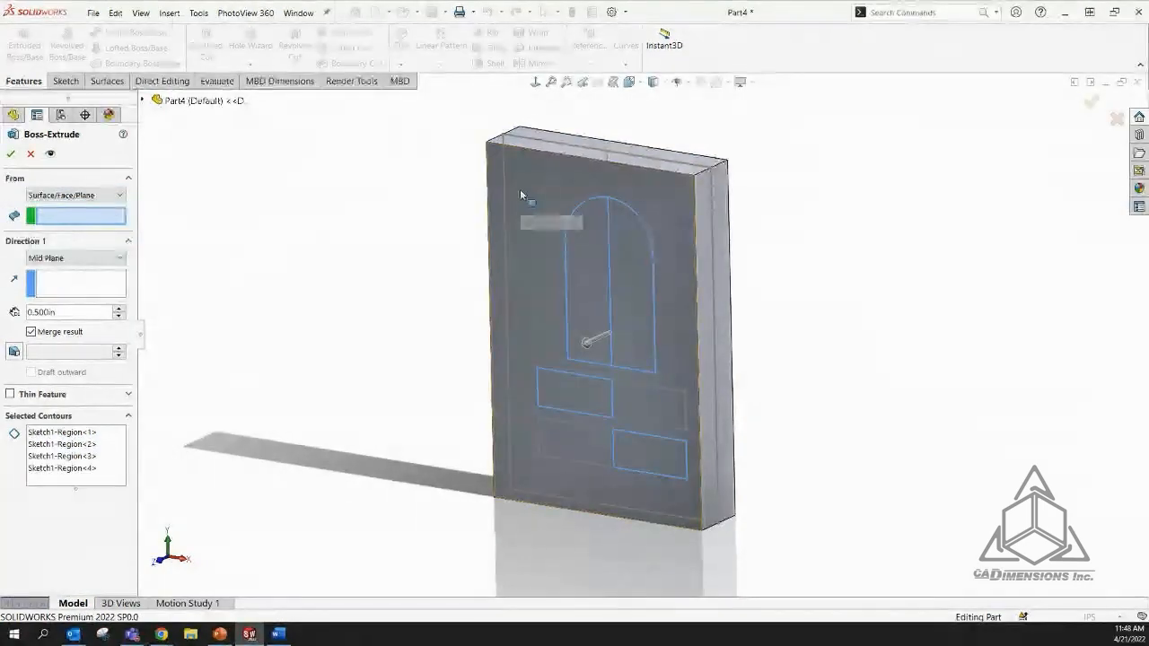
click(525, 182)
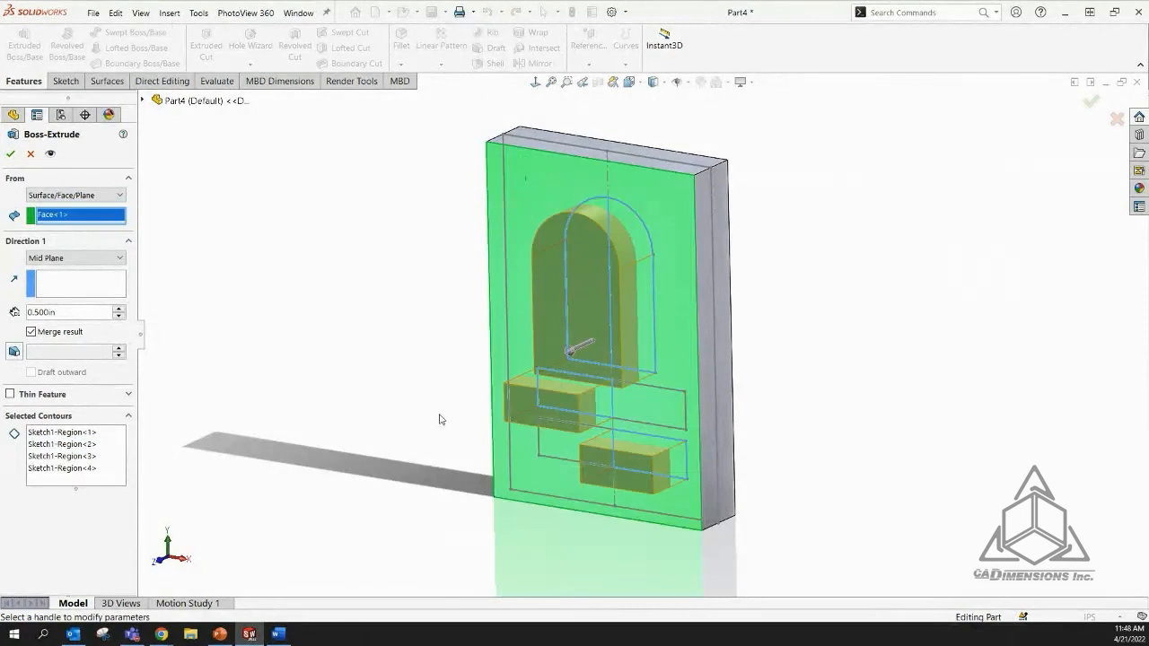
click(76, 259)
click(50, 270)
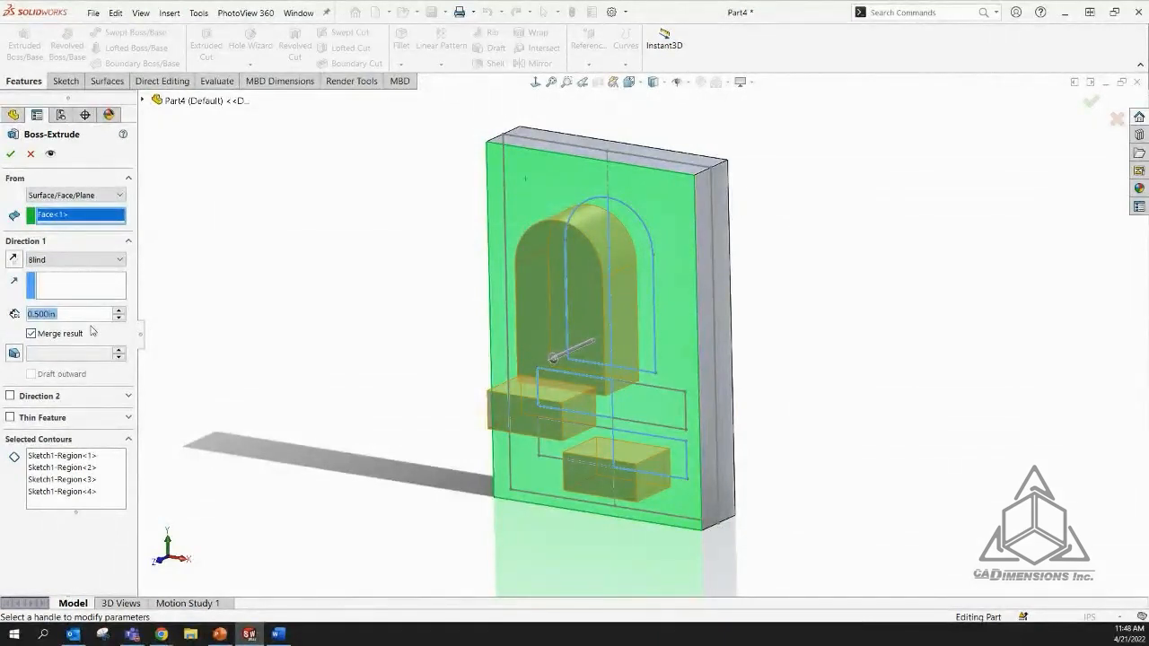
click(9, 154)
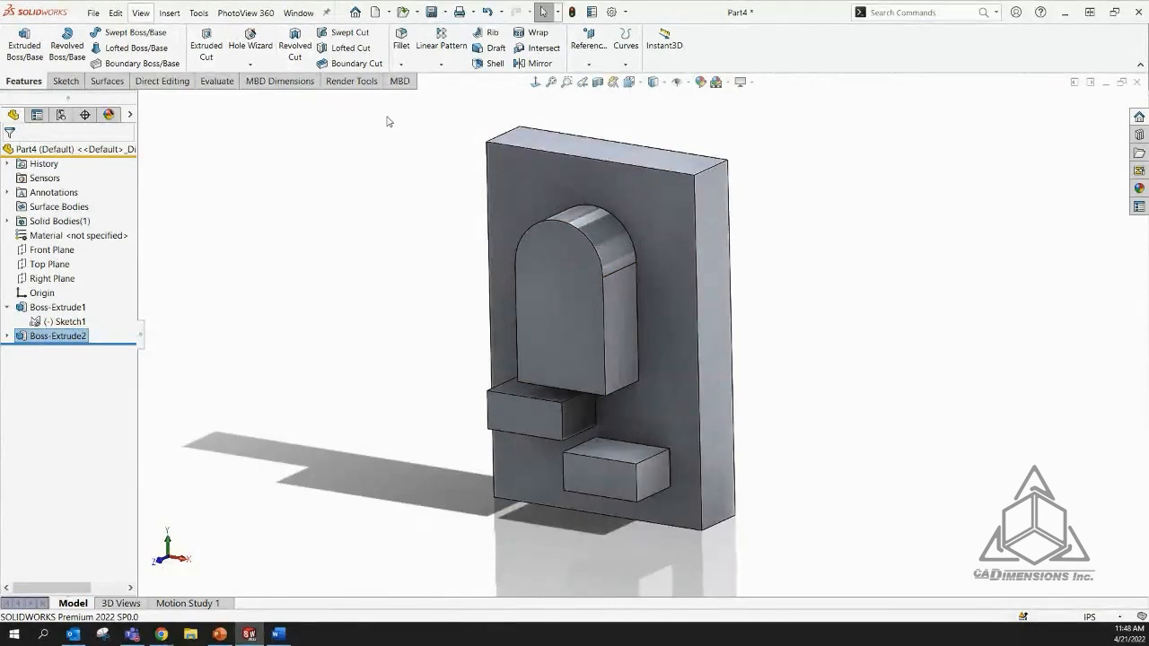
Sketch a diagonal centerline on the block's front face from its upper-left corner to its lower-right corner
click(569, 176)
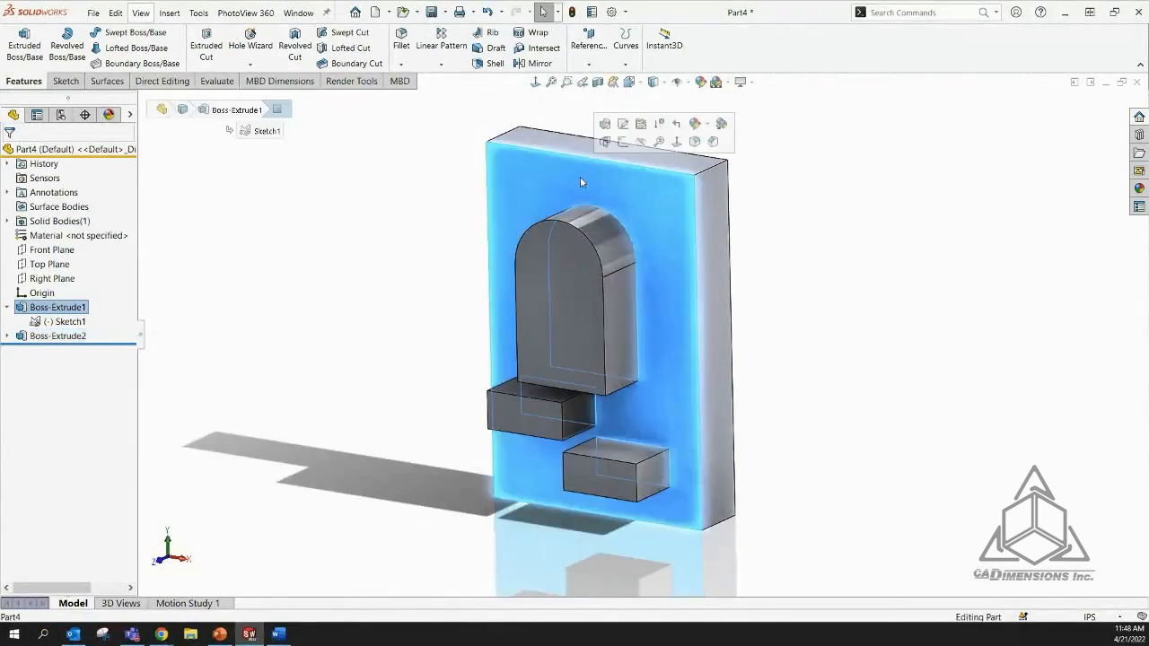
click(624, 144)
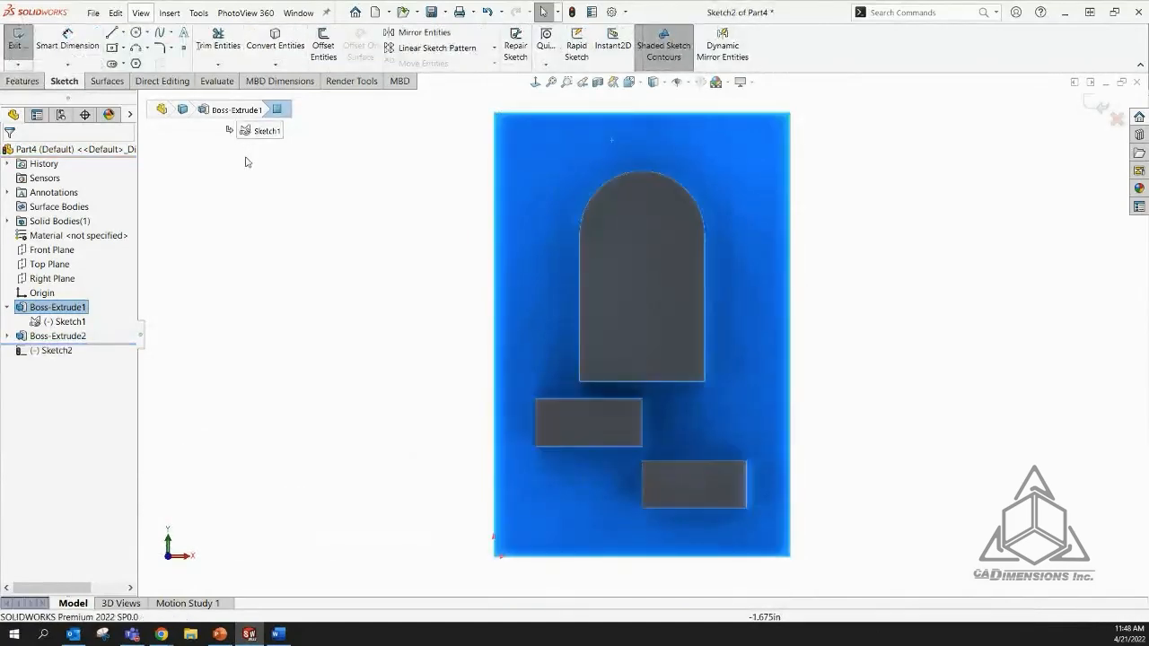
click(147, 32)
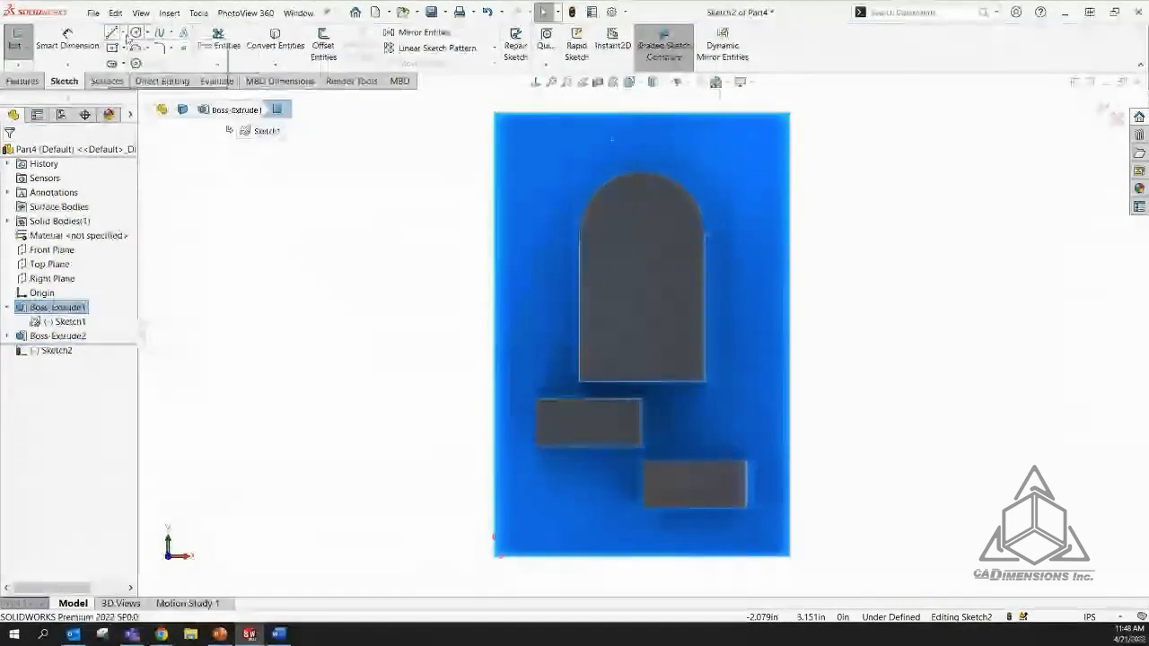
click(124, 32)
click(148, 59)
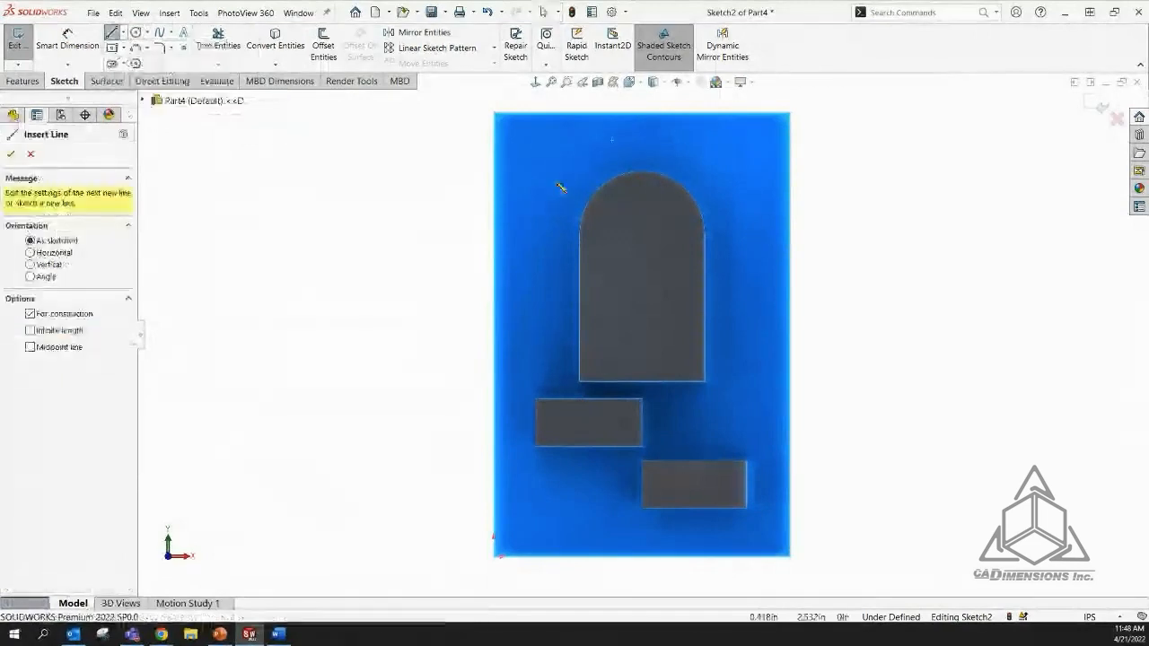
click(495, 114)
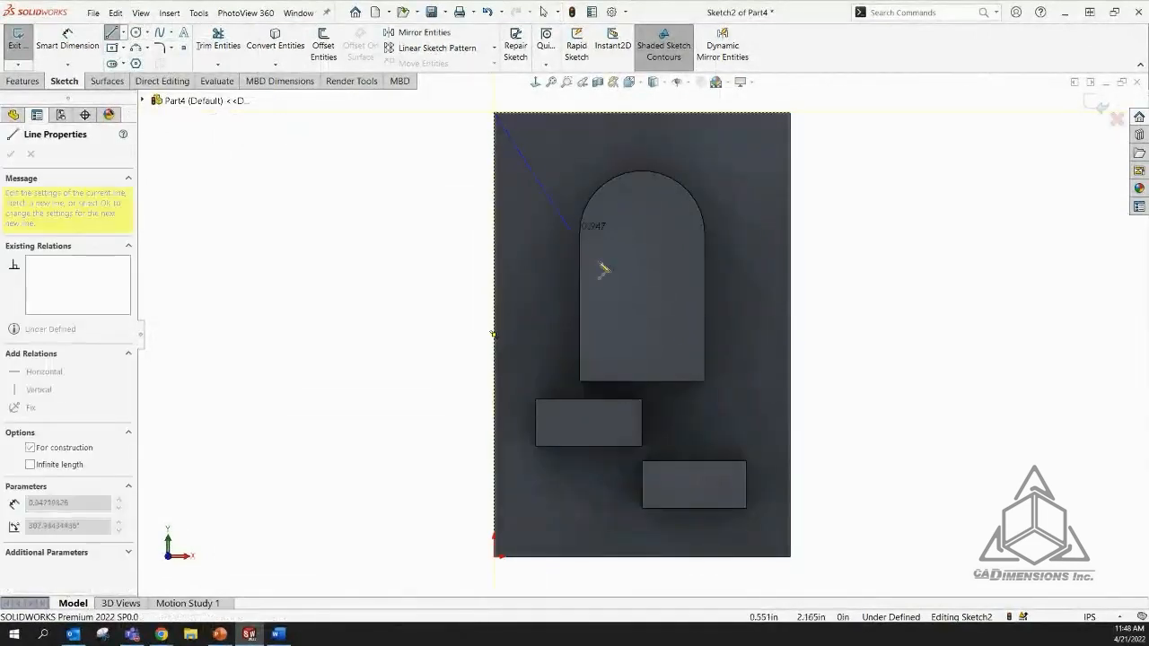
click(789, 557)
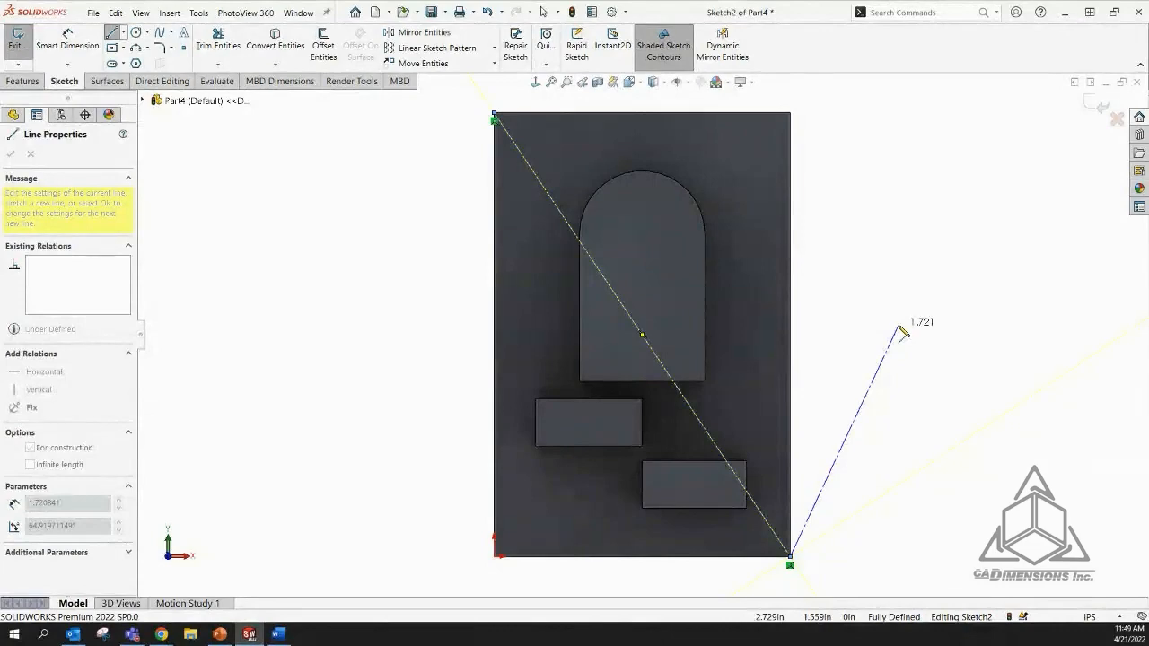
Sketch a vertical centerline on the block's front face from the midpoint of its top edge to its bottom edge
key(Escape)
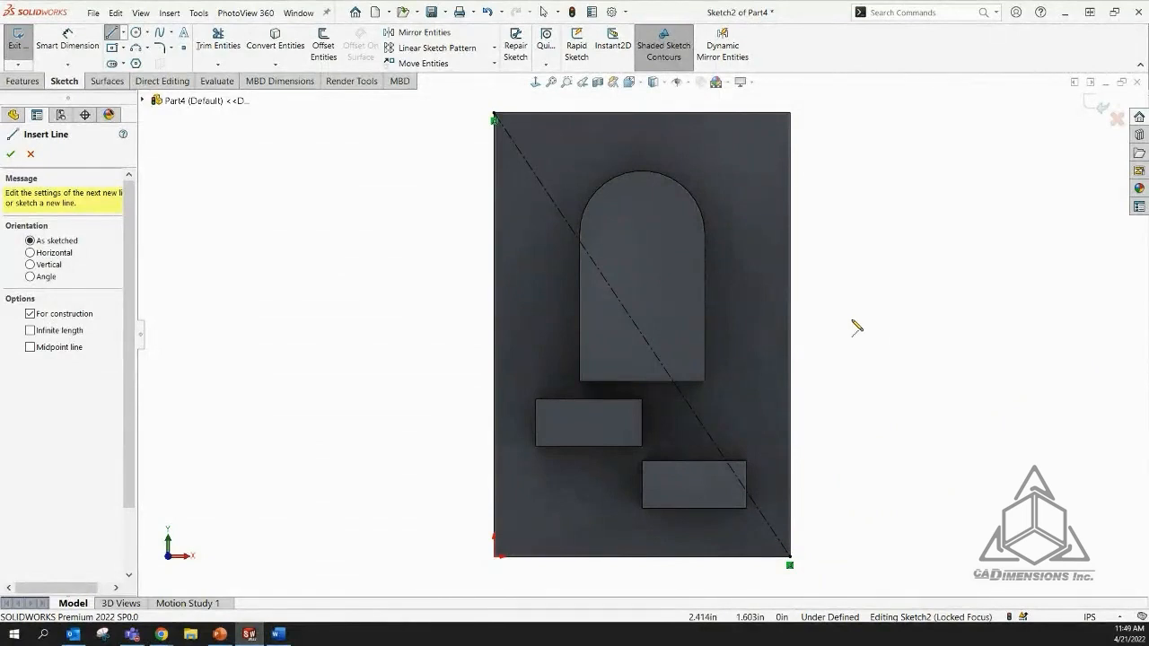
scroll(782, 236, up, 2)
scroll(780, 180, down, 4)
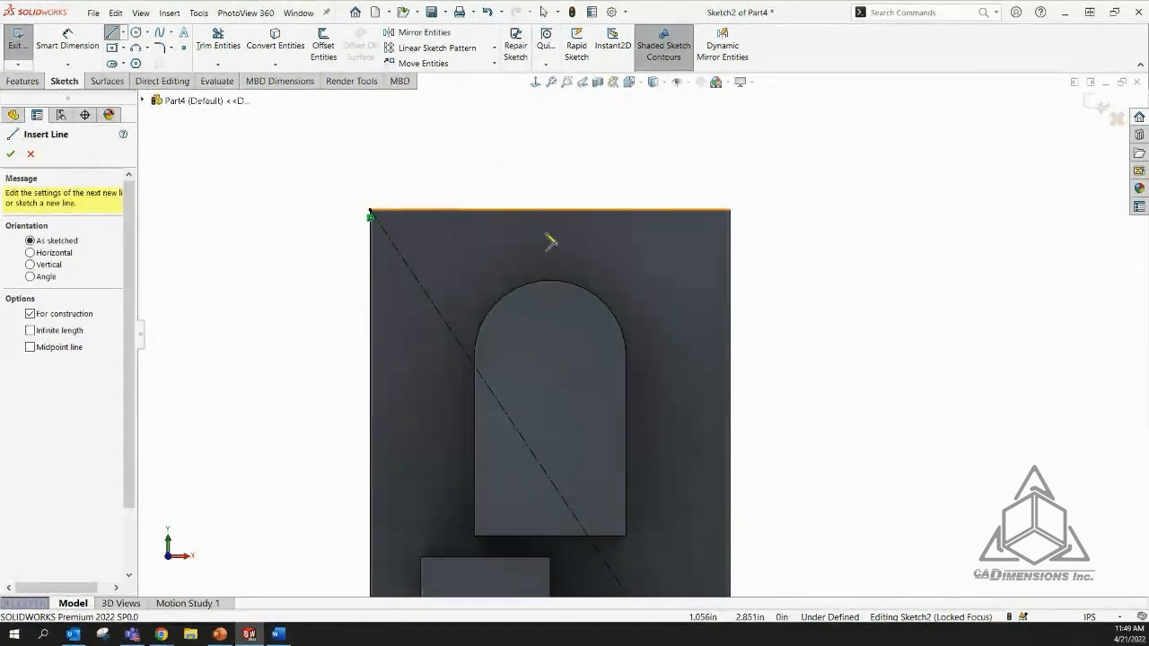
click(551, 211)
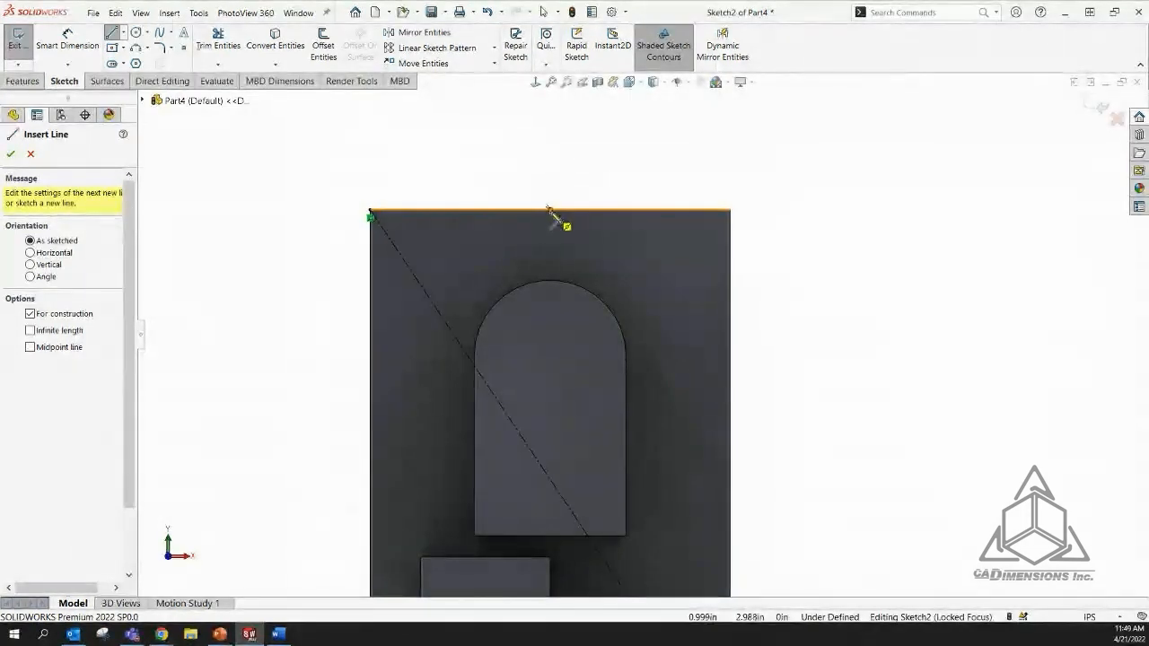
scroll(603, 377, up, 5)
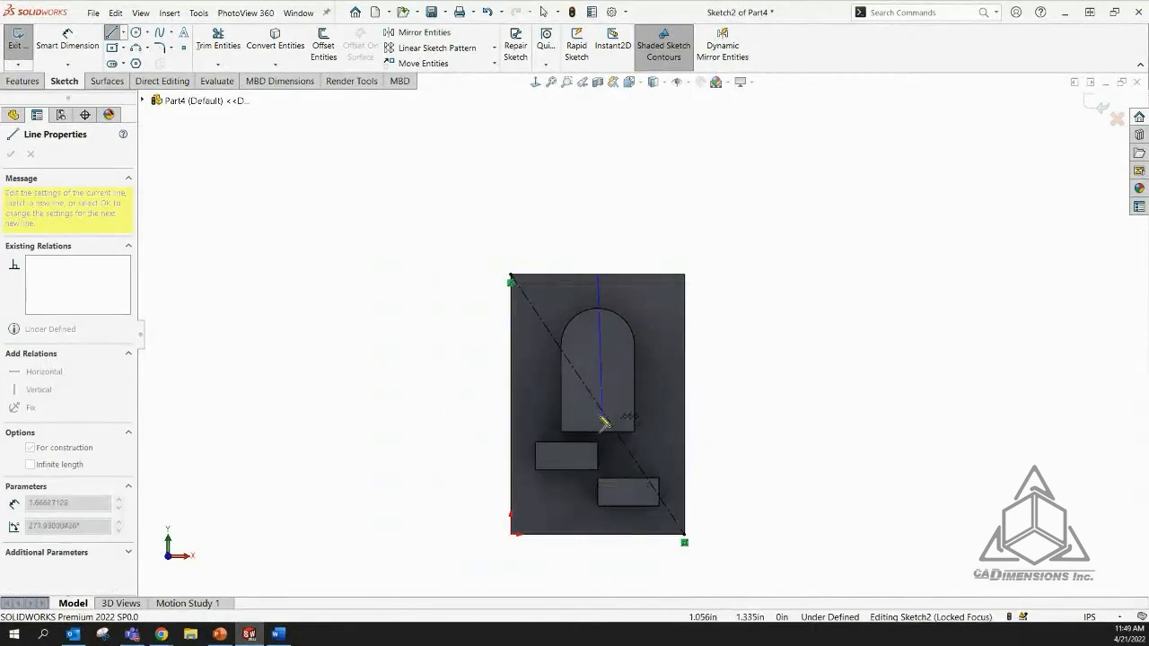
click(598, 533)
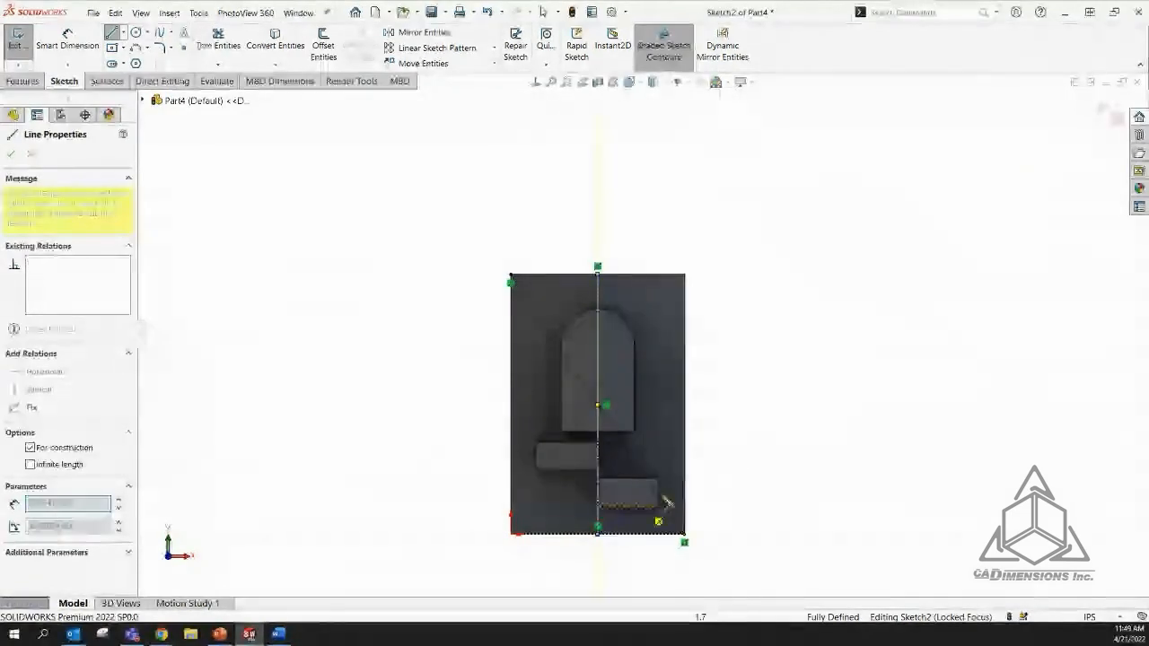
key(Escape)
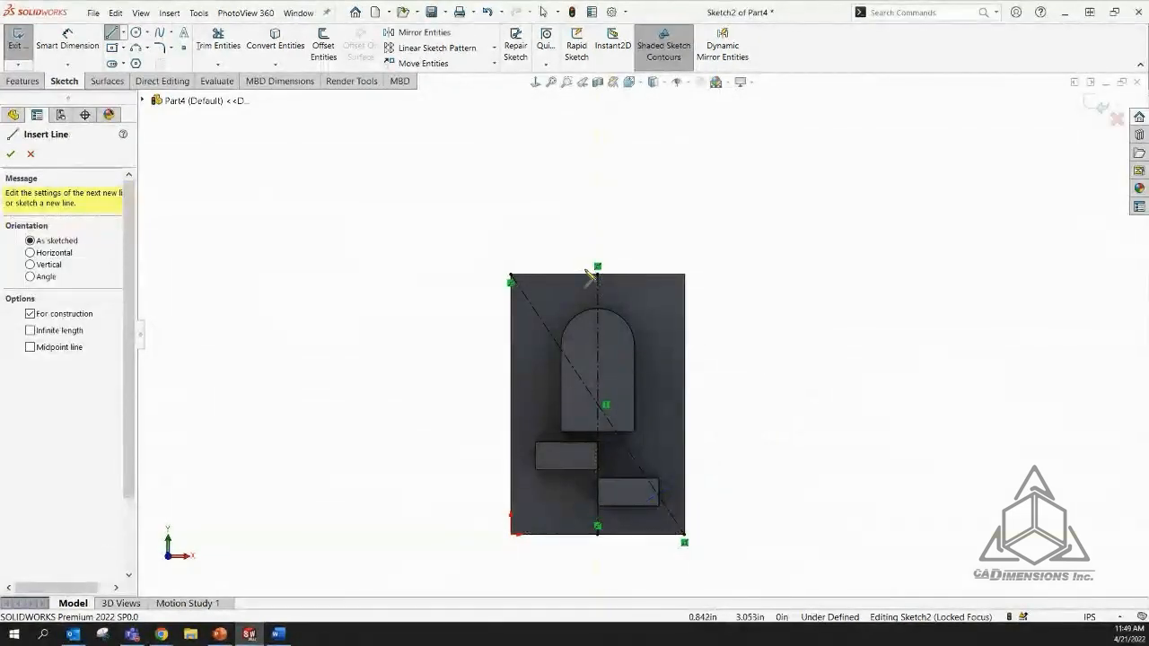
Search the commands for "dy" and show where the Dynamic Mirror Entities command is located
scroll(618, 263, down, 3)
scroll(617, 263, down, 2)
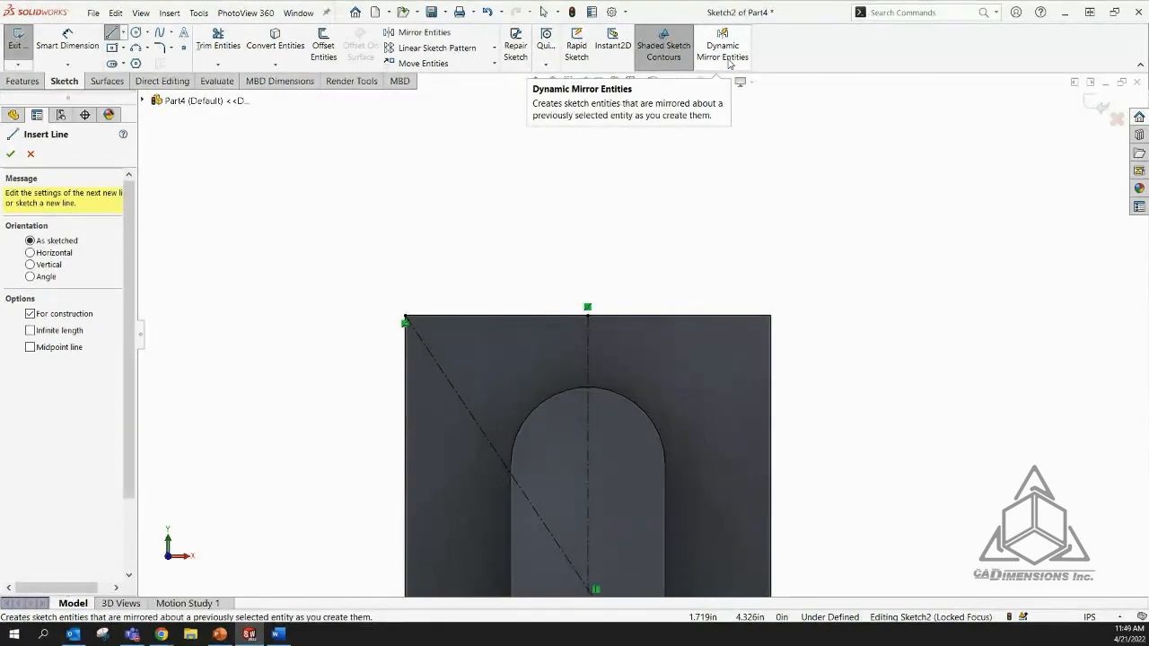
click(897, 13)
text(dy)
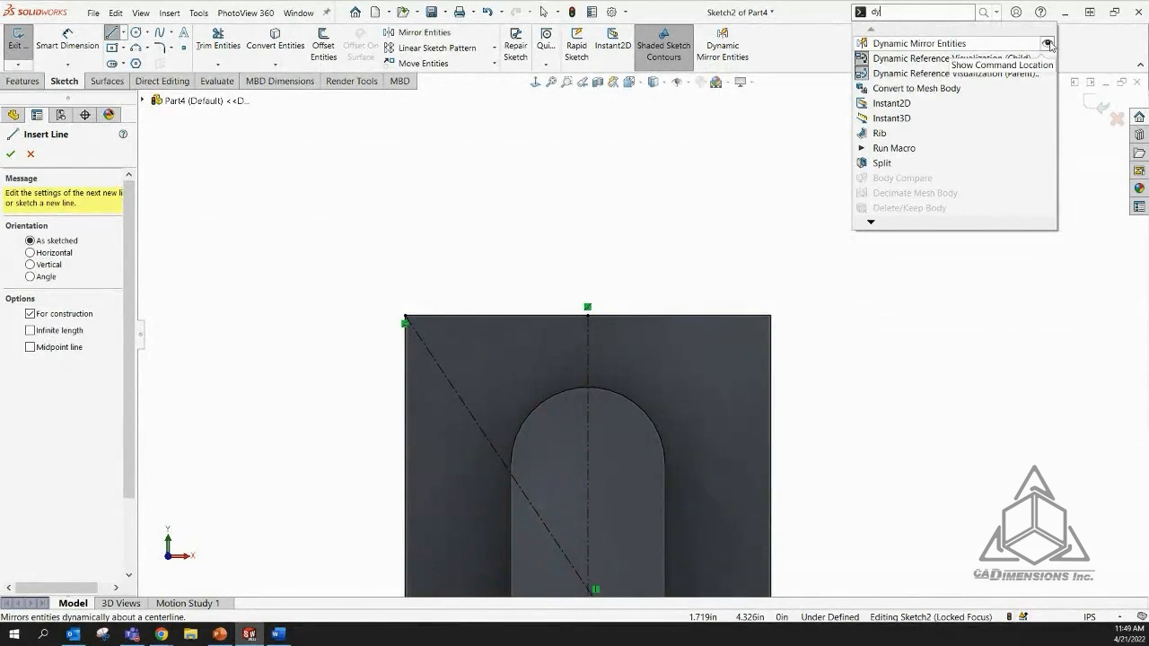
click(1048, 43)
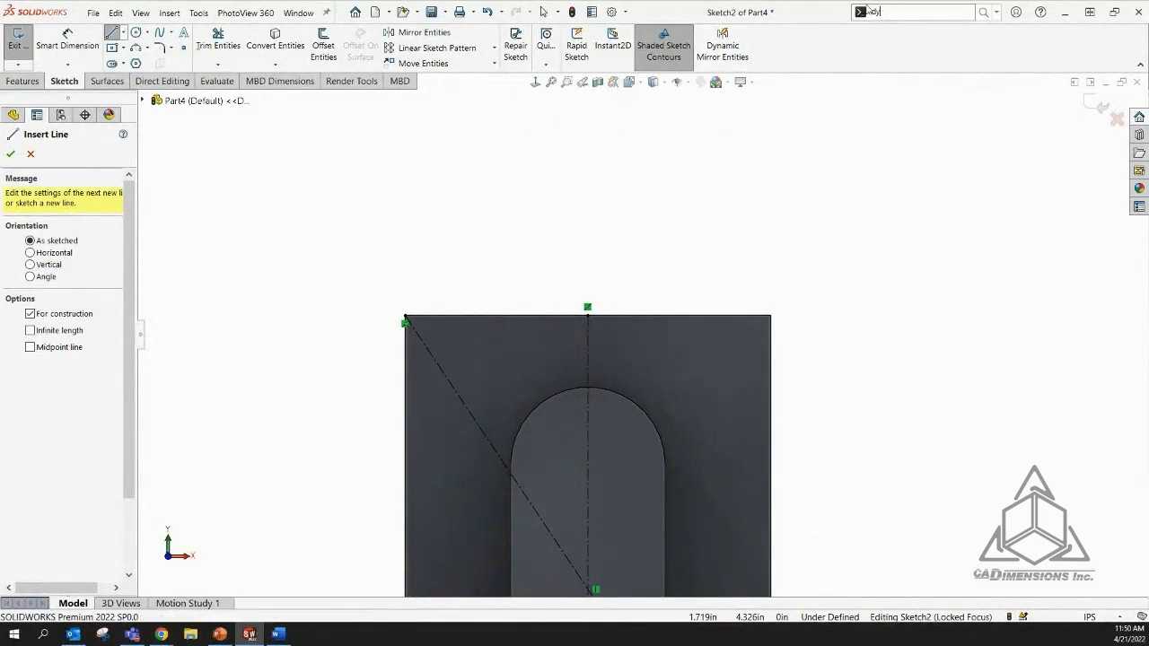
Turn on Dynamic Mirror Entities about the vertical centerline and sketch a short solid line along the upper part of the diagonal centerline
click(739, 56)
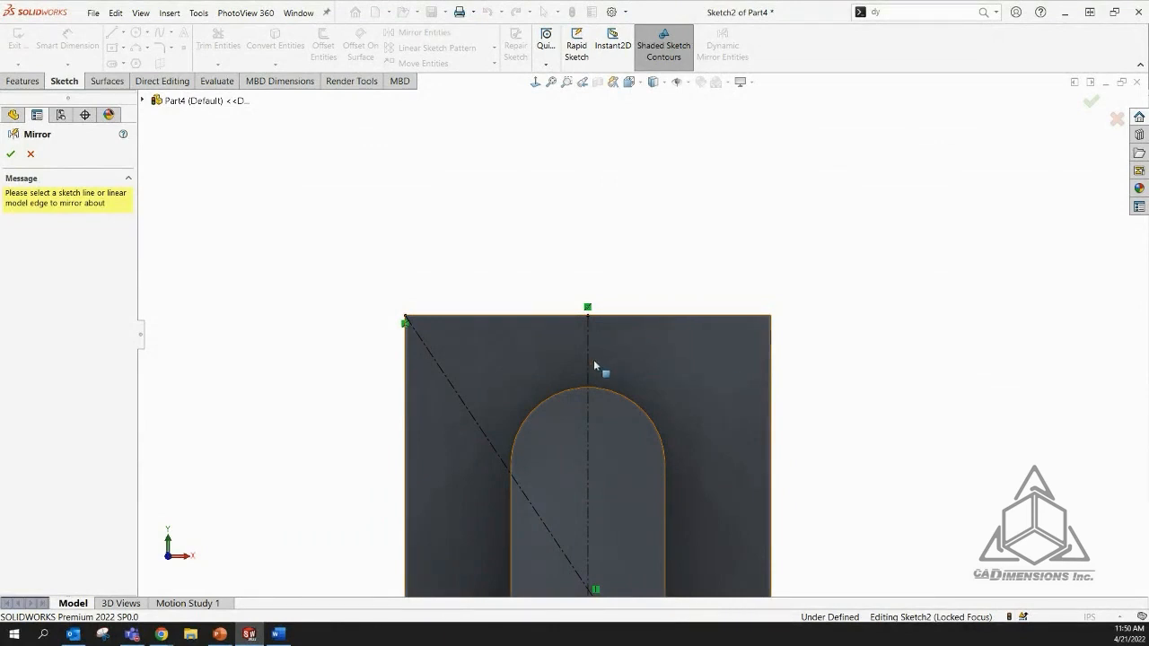
key(Escape)
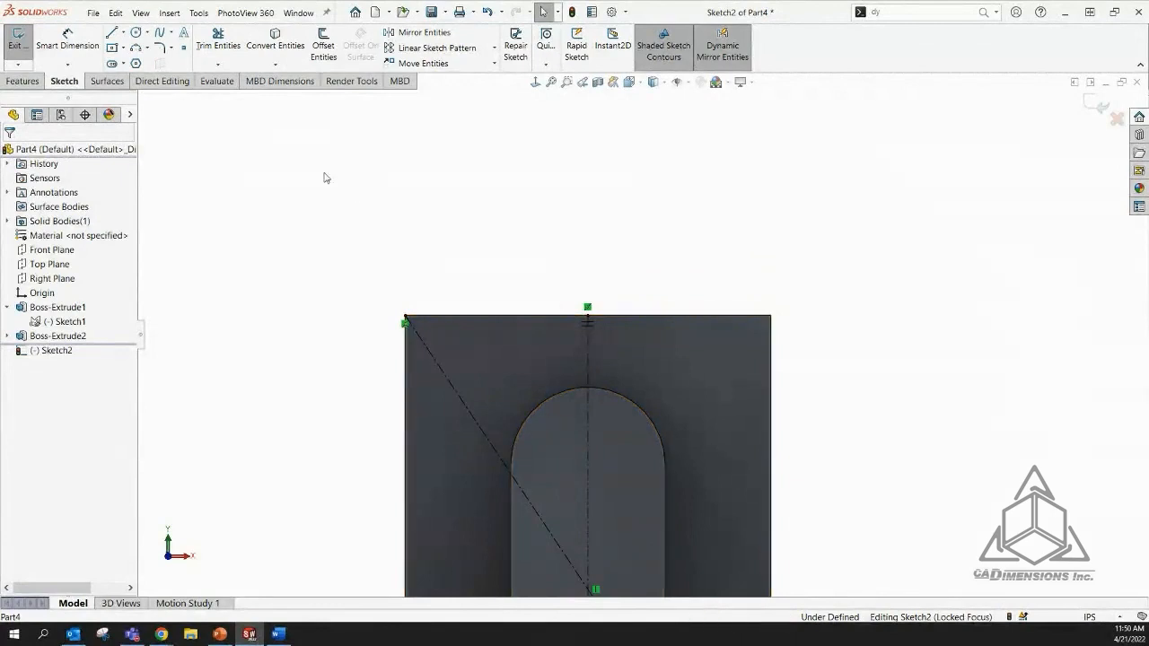
click(119, 35)
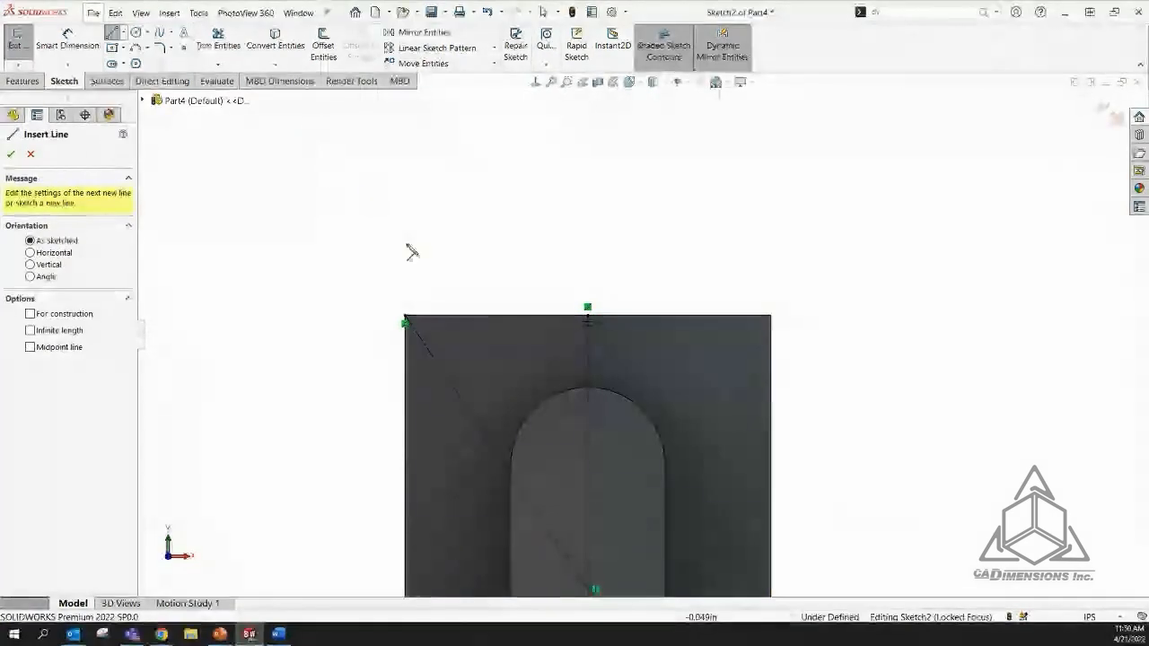
click(429, 354)
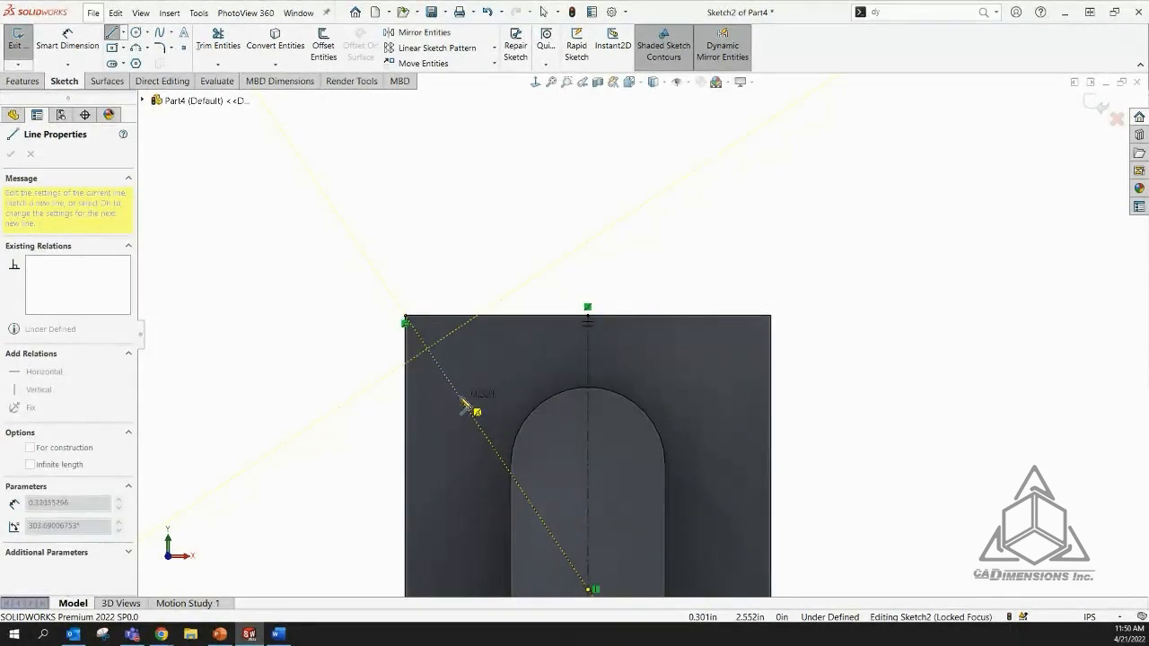
click(466, 395)
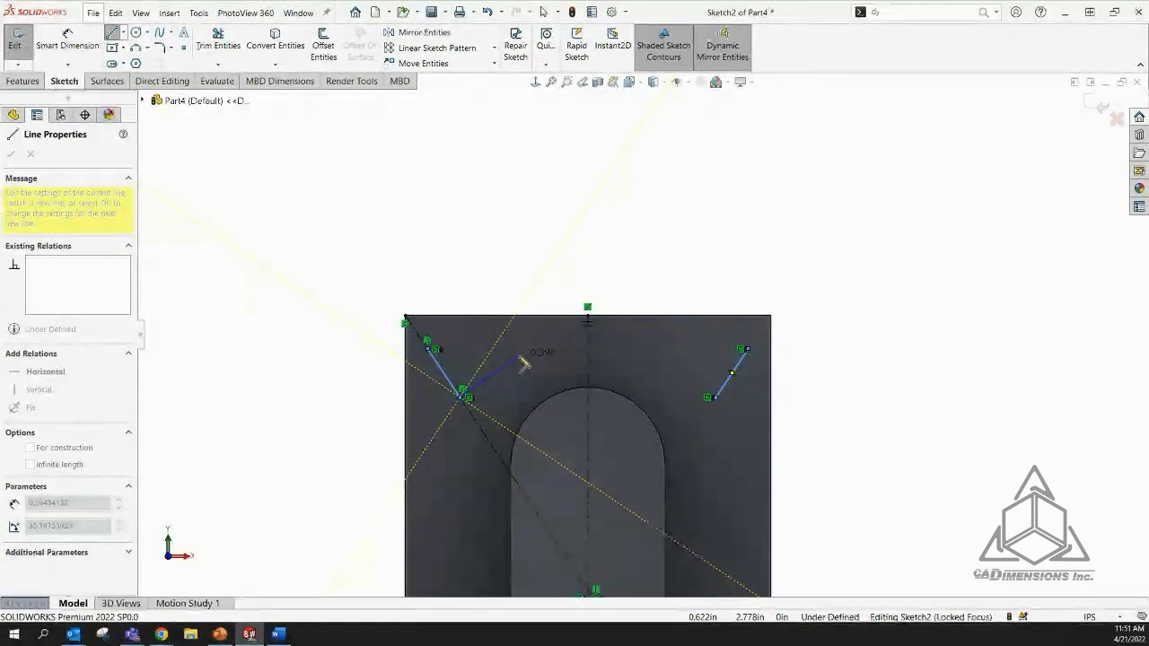
Continue the mirrored zigzag with a line rising to a peak and another descending to the vertical centerline just above the arch
click(520, 355)
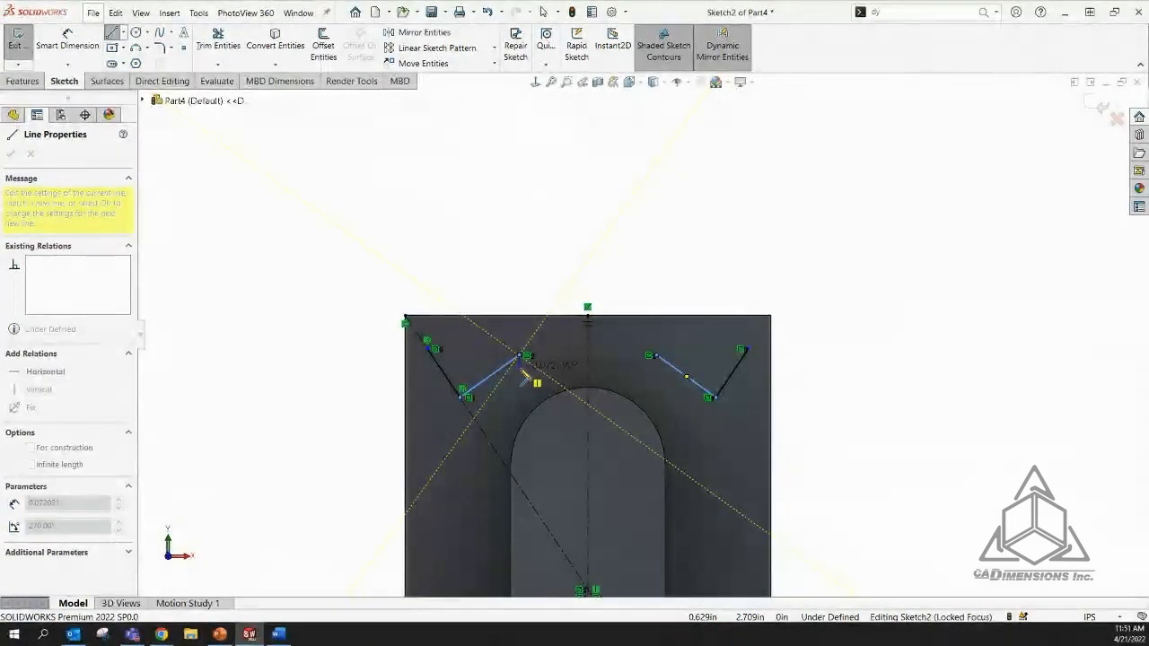
click(594, 376)
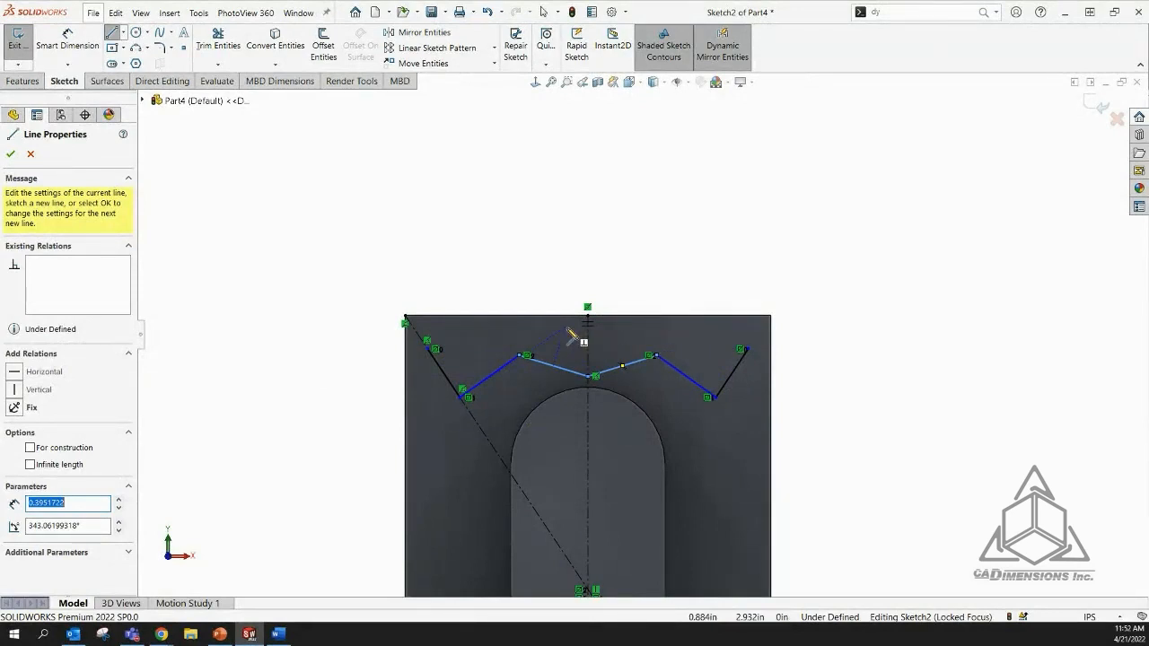
click(11, 155)
scroll(633, 505, up, 2)
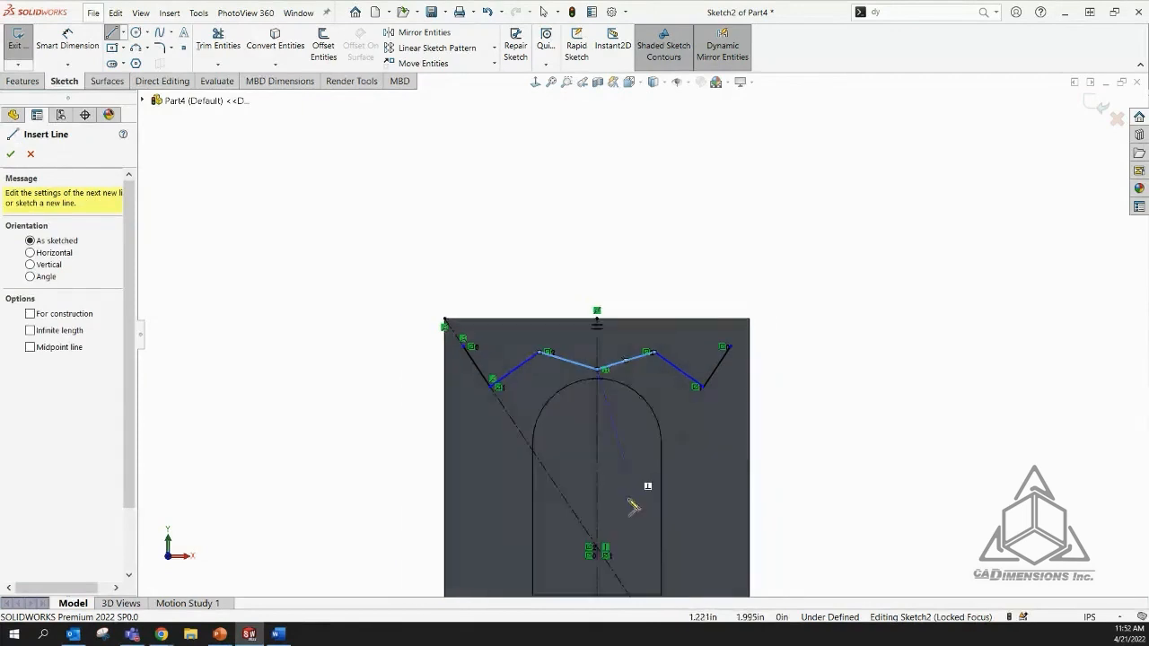
scroll(659, 366, down, 1)
scroll(547, 364, down, 1)
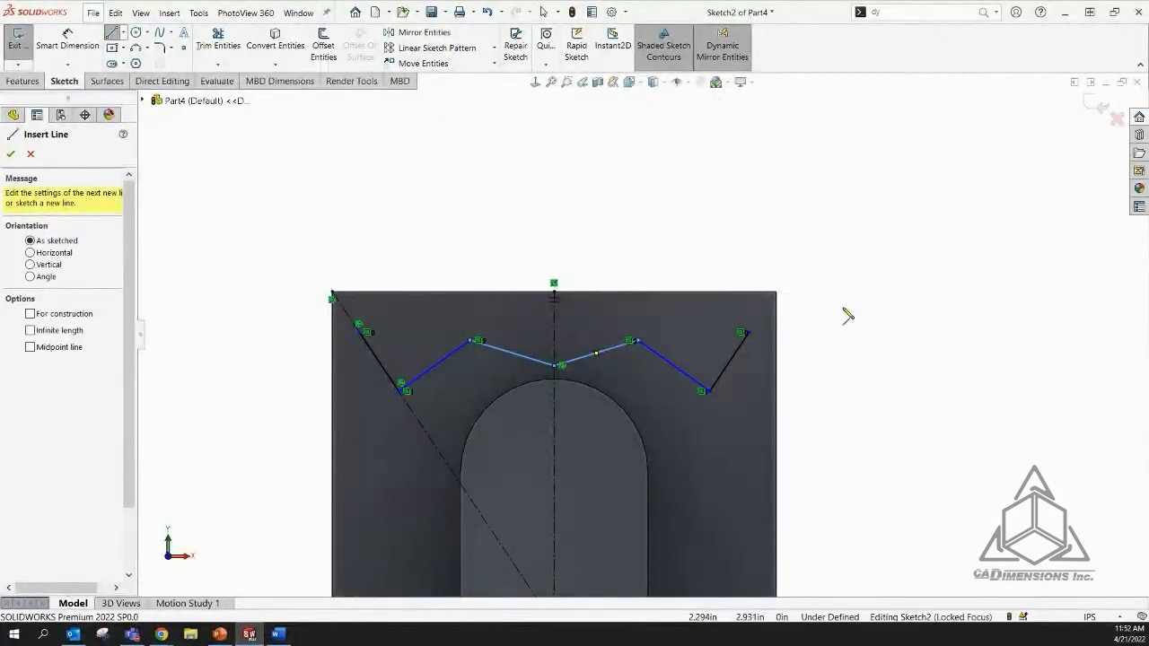
Dimension the width between the zigzag's peaks as a doubled distance from the left peak across the vertical centerline, placed above the block
right_drag(872, 321, 868, 205)
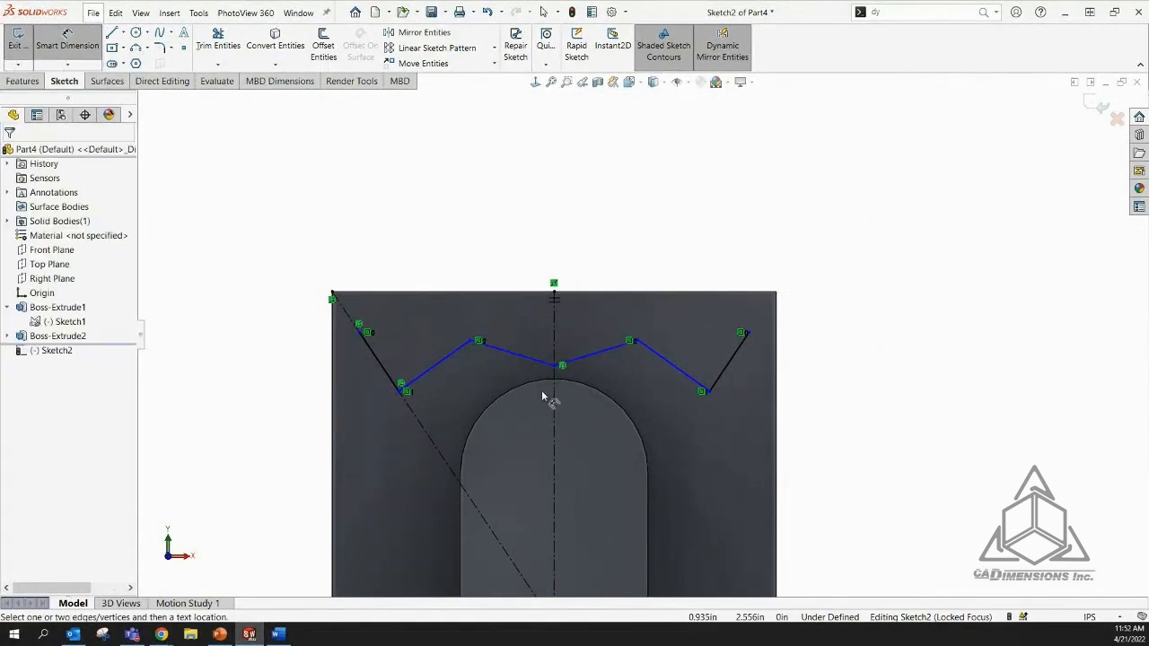
click(478, 343)
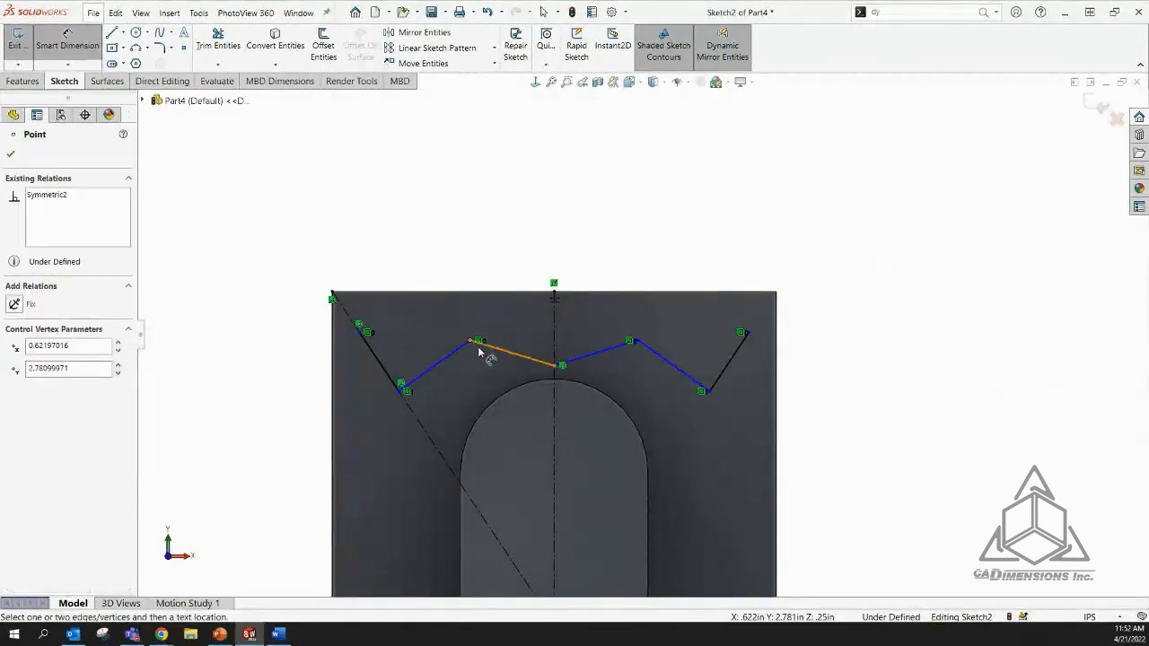
click(555, 418)
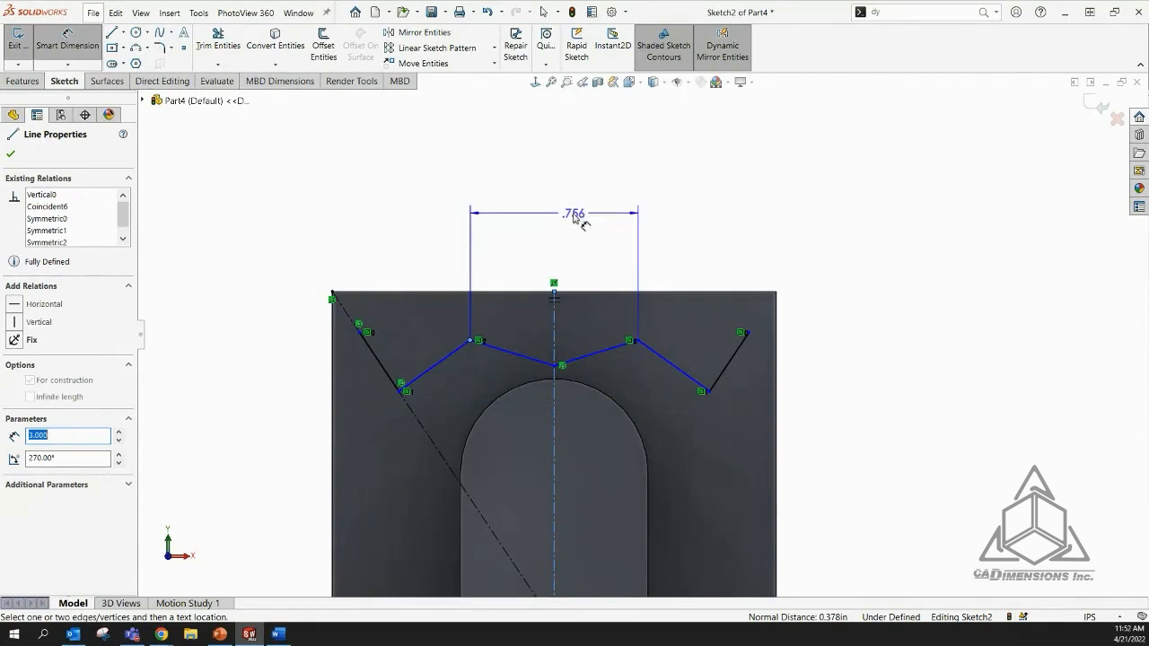
click(584, 229)
click(519, 194)
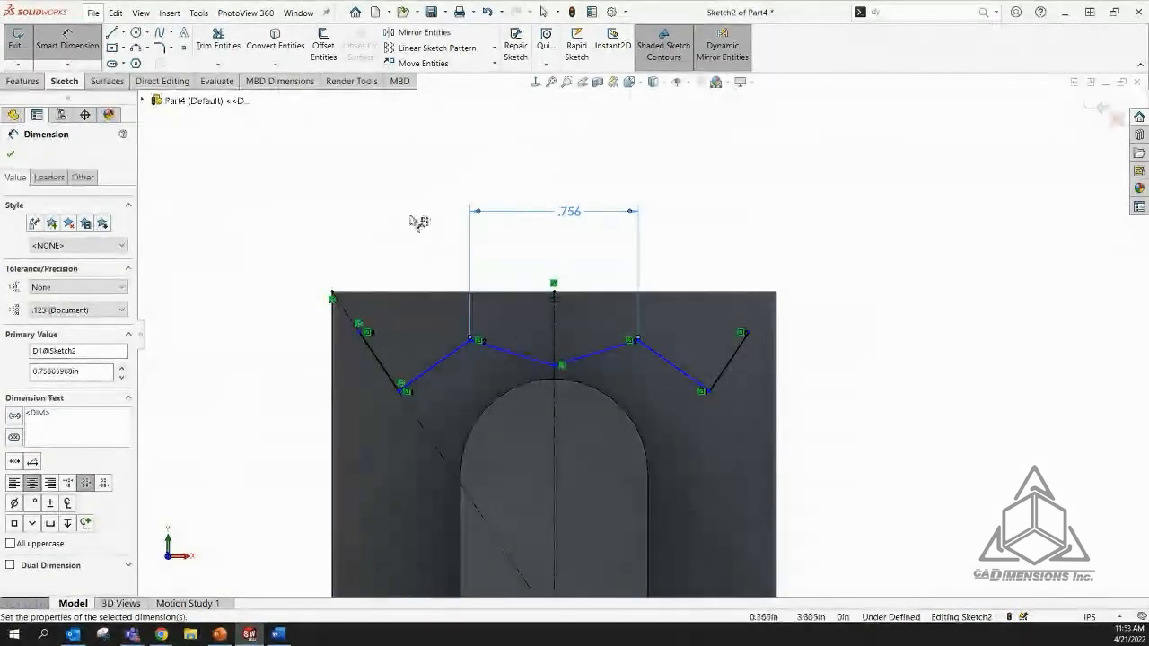
Try to create an Extruded Cut from the open zigzag sketch, Blind at 0.5 in, with the side to cut flipped
click(34, 85)
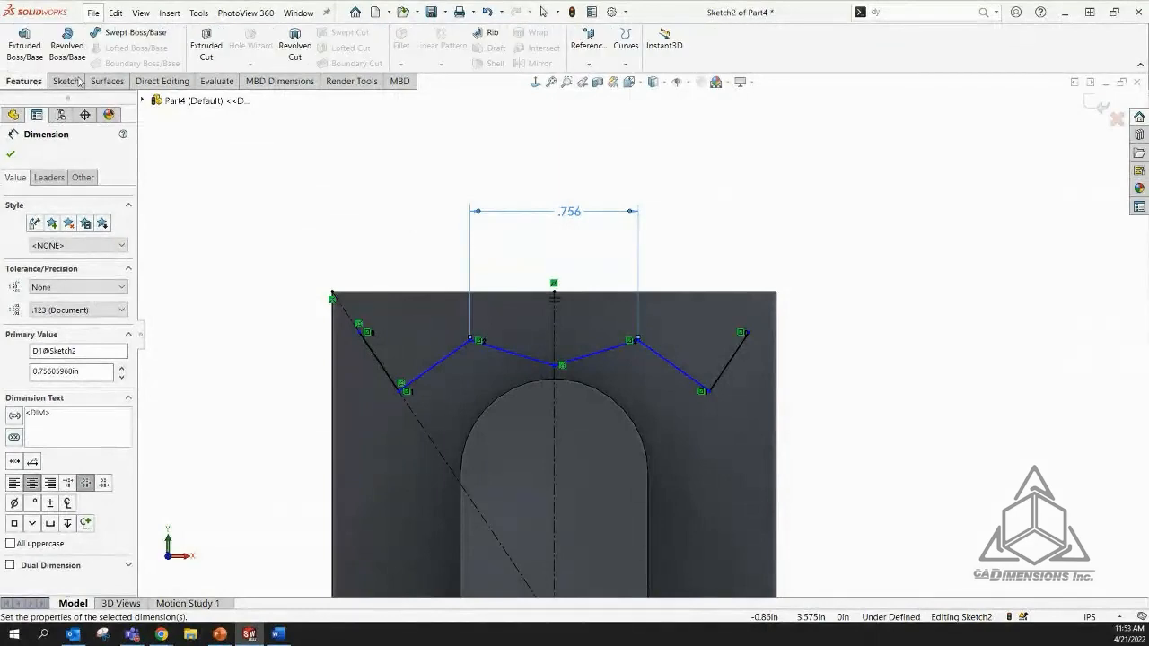
click(206, 45)
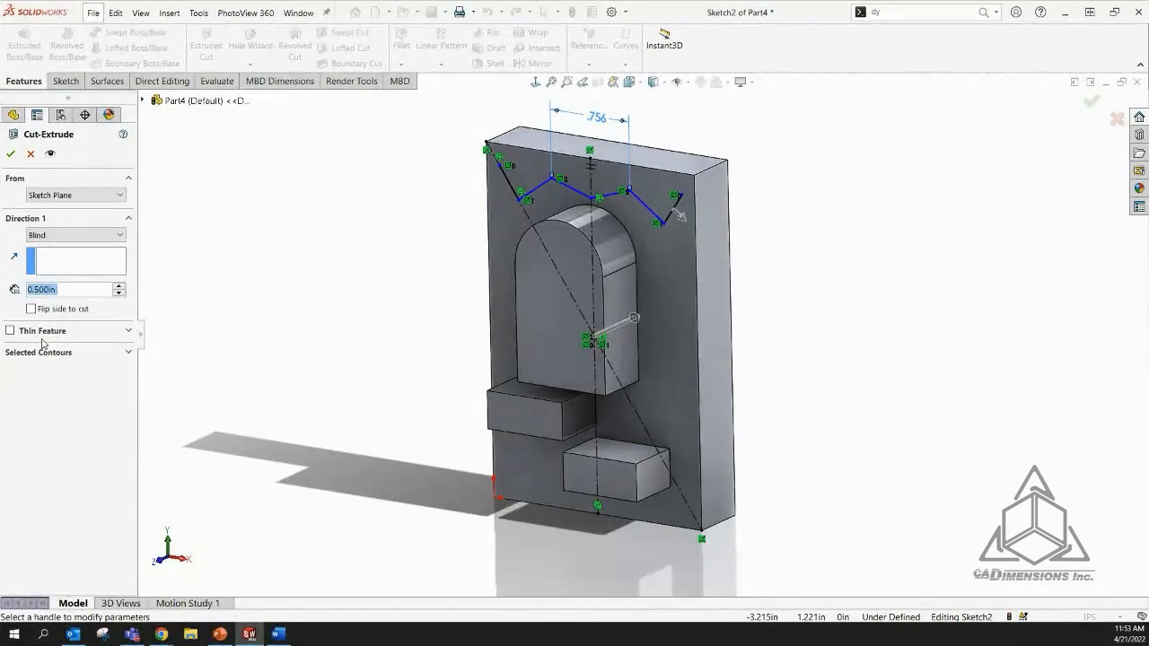
scroll(664, 203, down, 3)
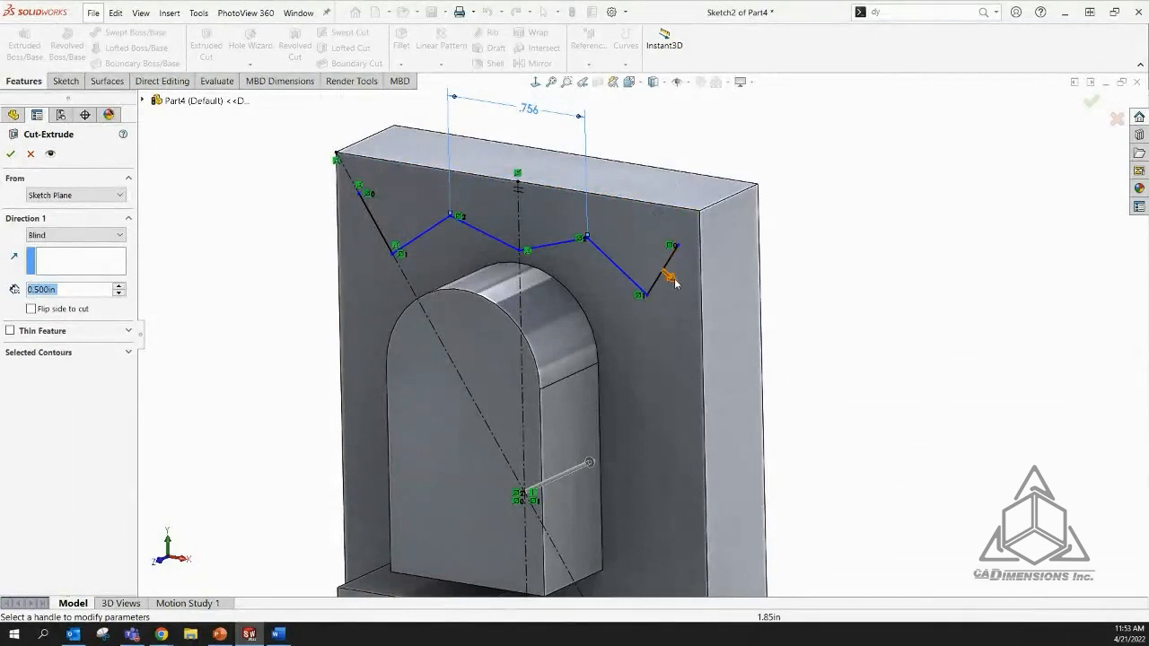
click(31, 308)
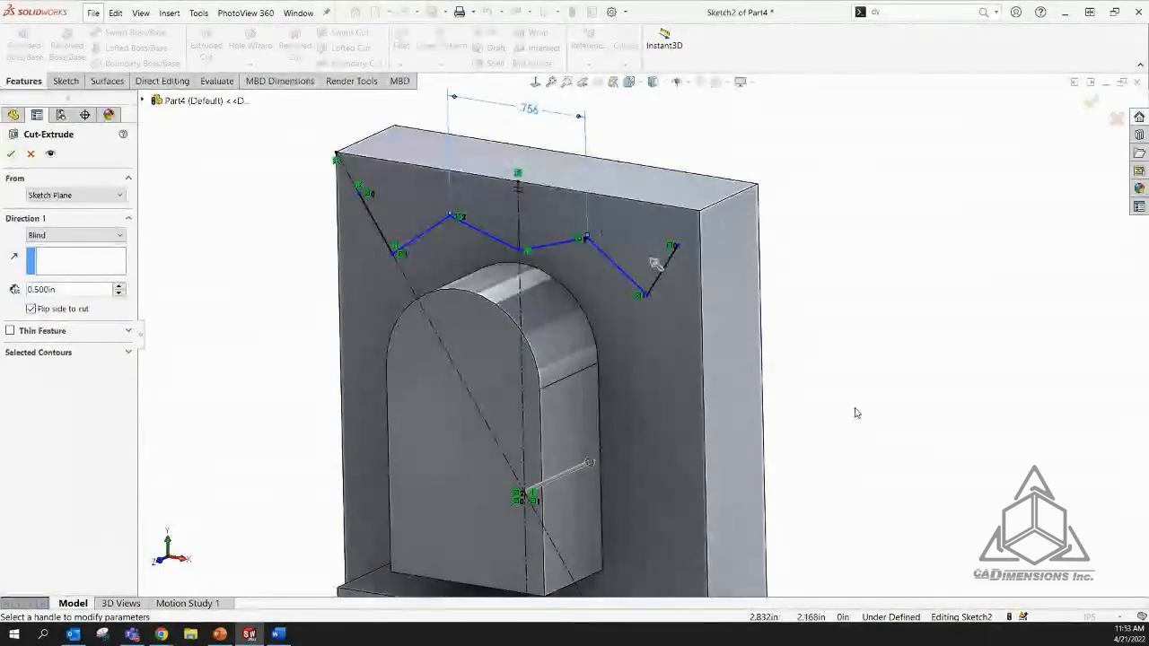
mouse_move(853, 410)
middle_down()
mouse_move(869, 367)
mouse_move(896, 354)
mouse_move(884, 360)
middle_up()
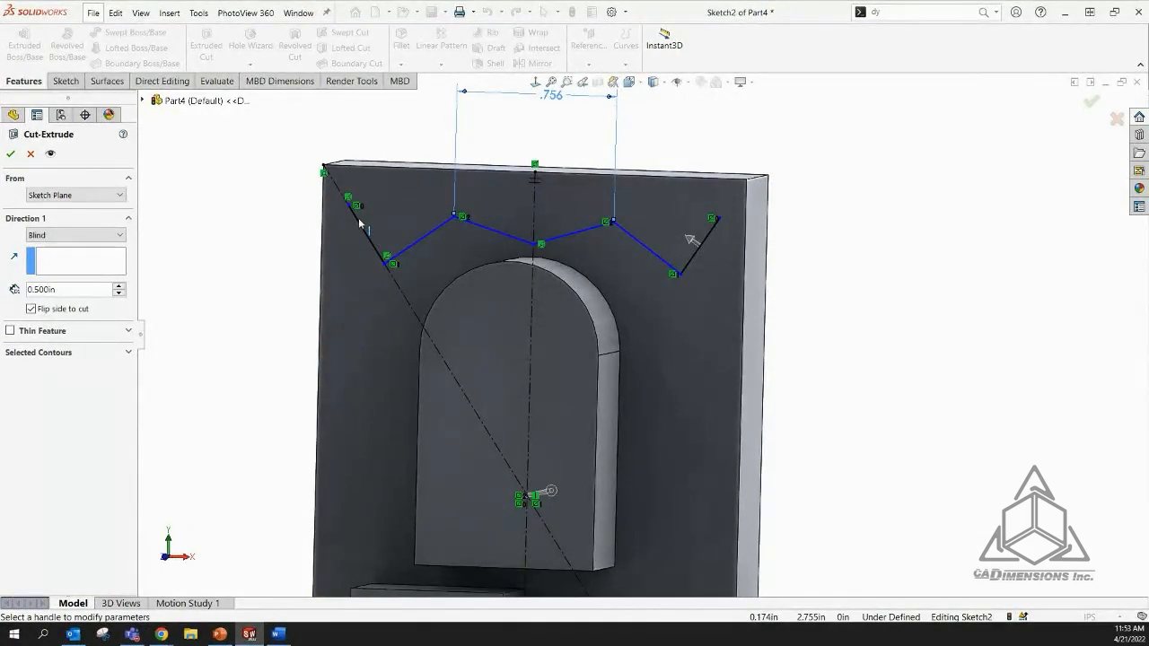
click(11, 154)
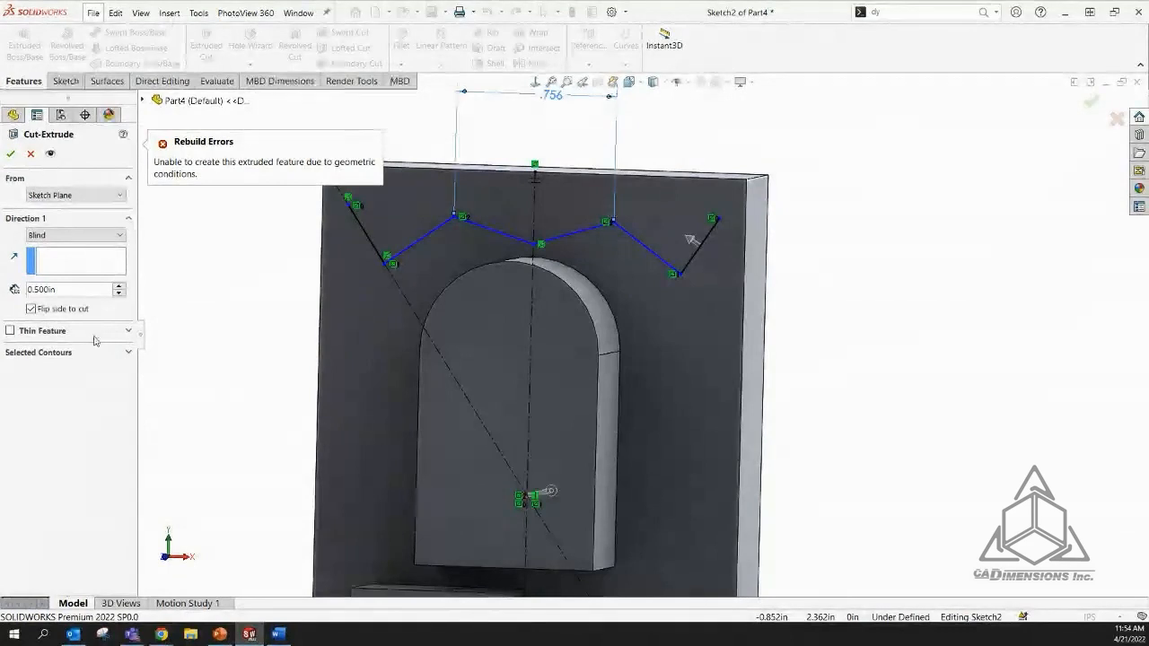
Make the zigzag cut a Mid-Plane thin feature 0.1 in thick and set its end condition to Through All
click(10, 331)
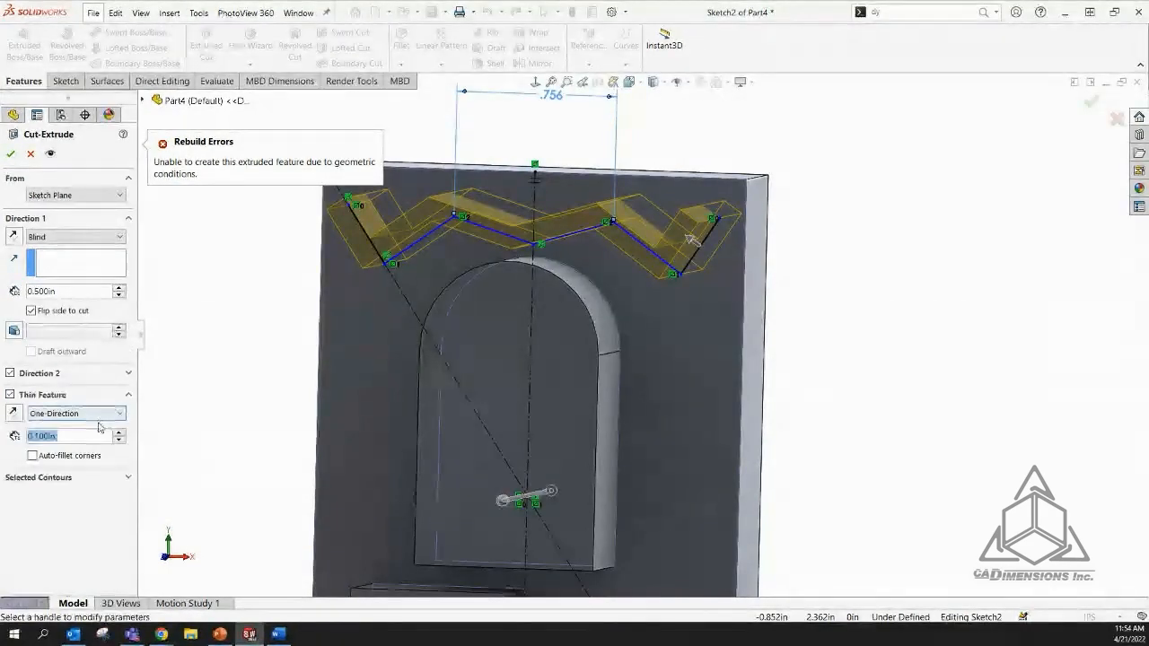
click(536, 82)
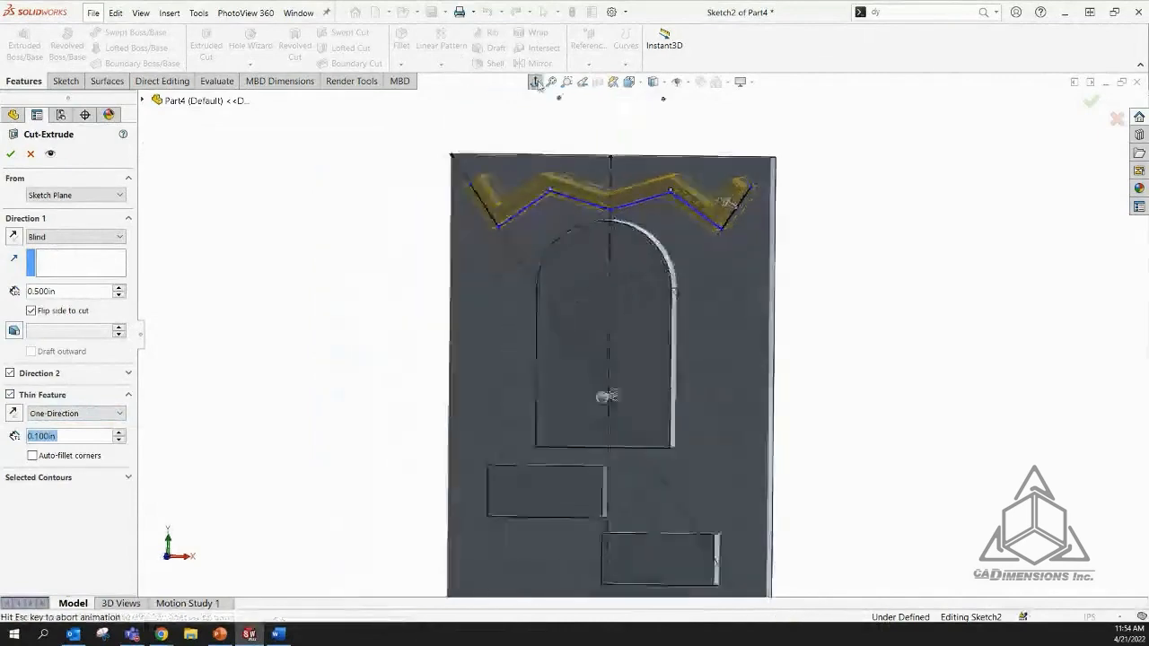
scroll(678, 206, down, 1)
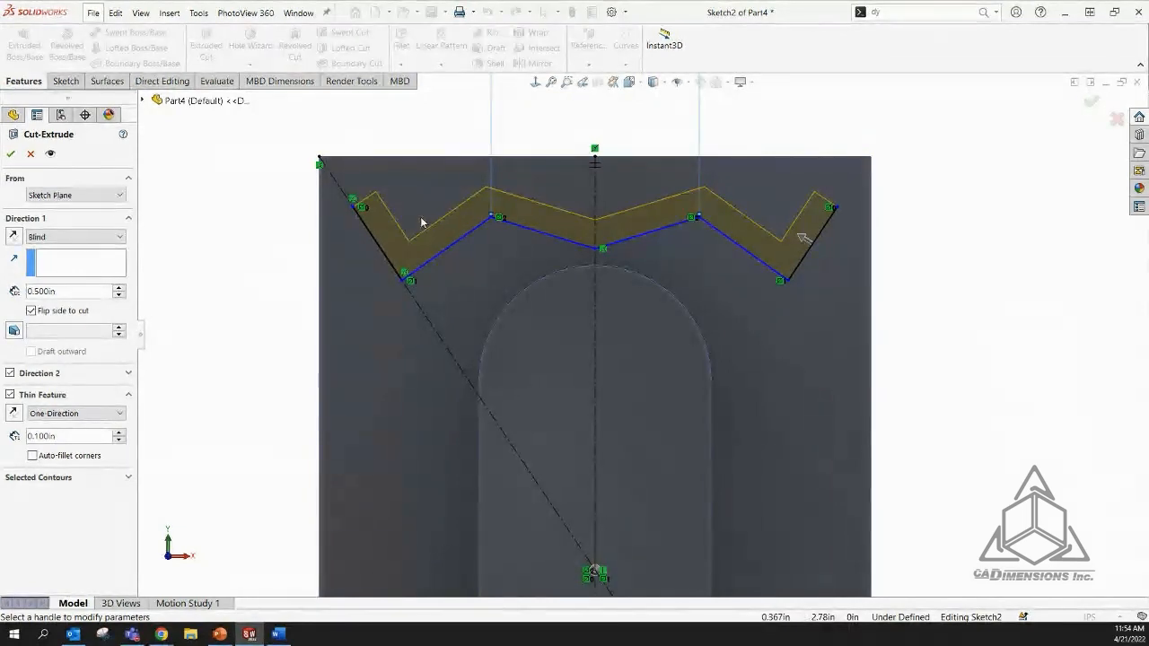
click(77, 414)
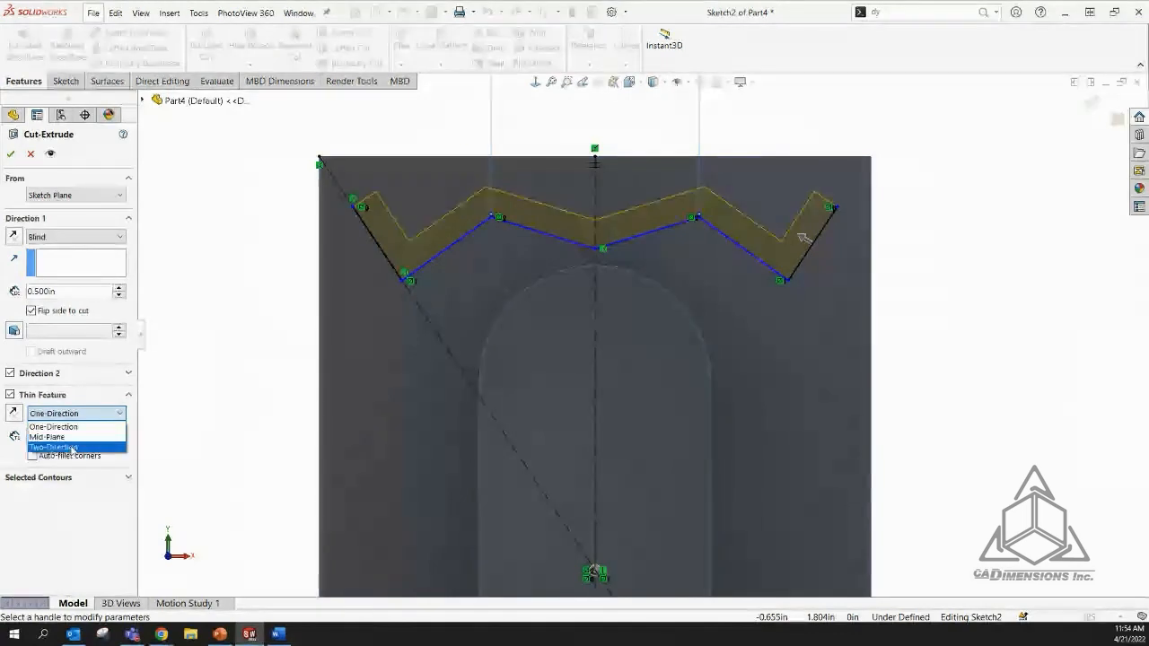
click(54, 437)
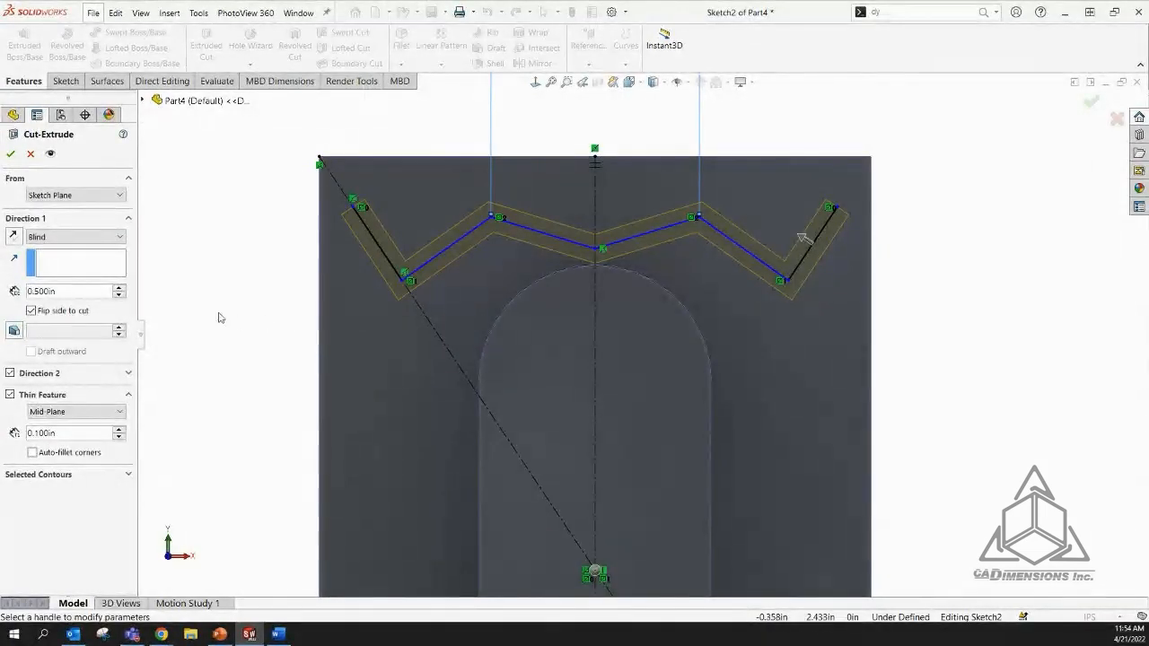
click(75, 236)
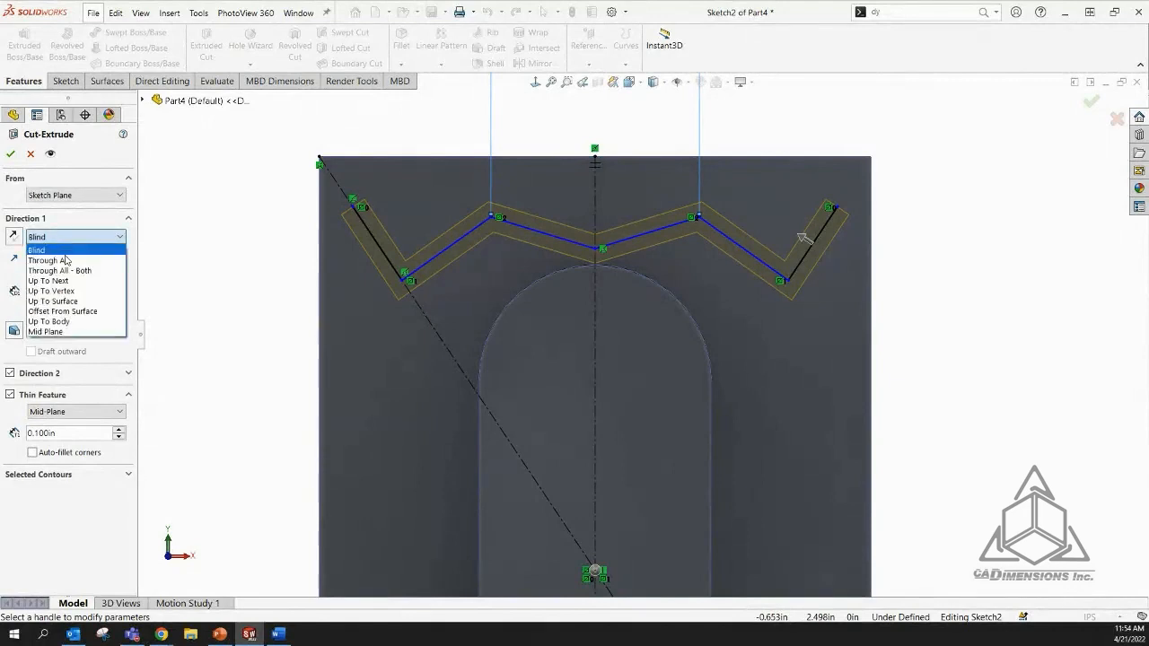
click(50, 248)
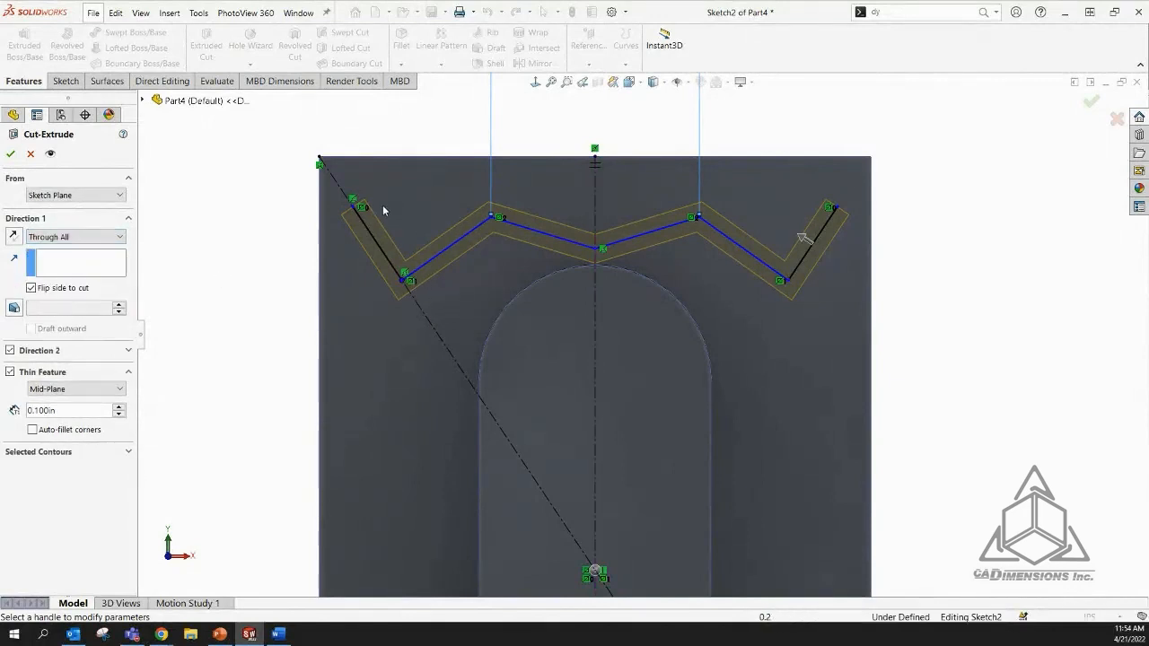
Complete the through-all thin zigzag cut and inspect the opening in the block
mouse_move(469, 361)
middle_down()
mouse_move(579, 374)
mouse_move(438, 371)
mouse_move(479, 375)
mouse_move(454, 374)
middle_up()
click(11, 153)
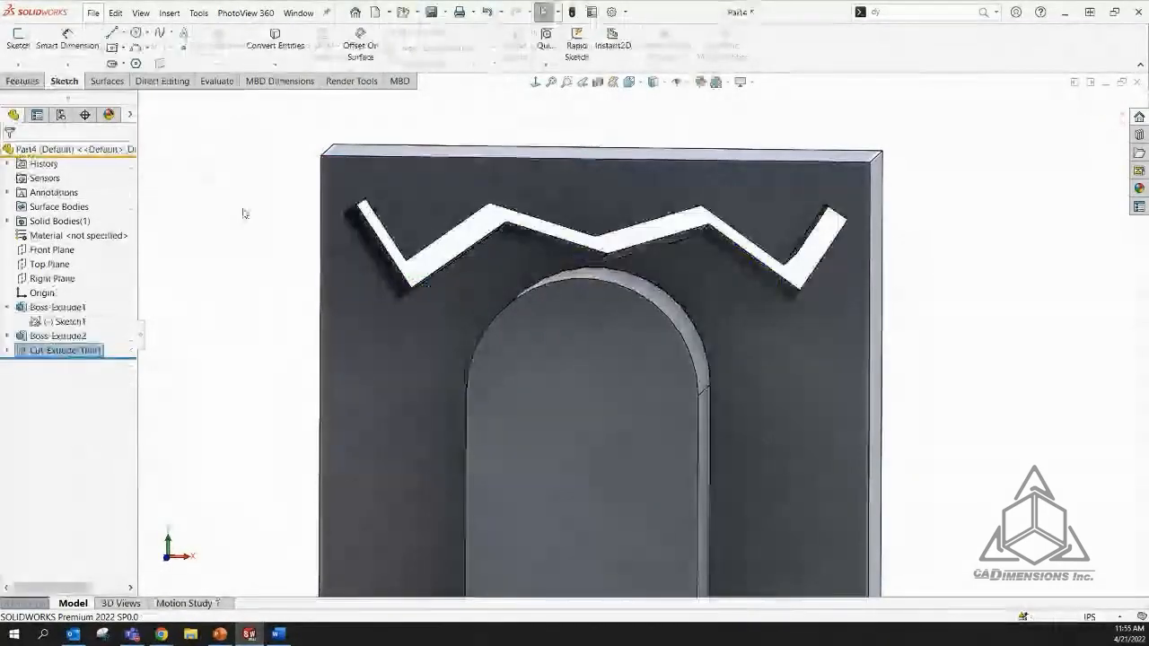
middle_drag(793, 405, 795, 383)
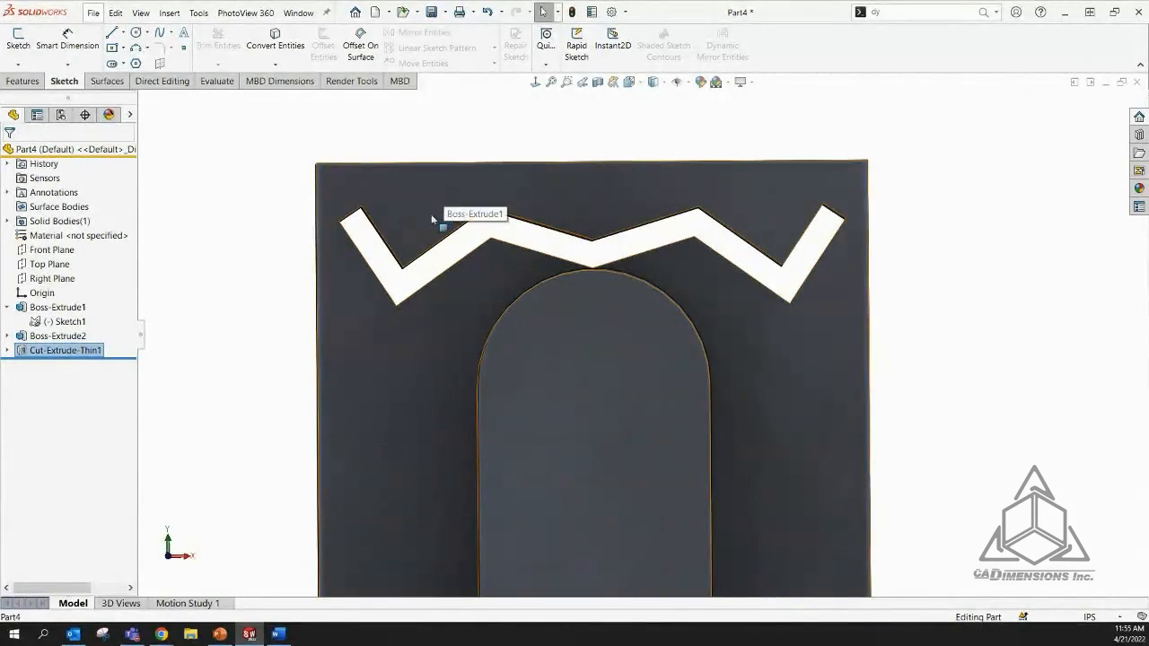
click(251, 251)
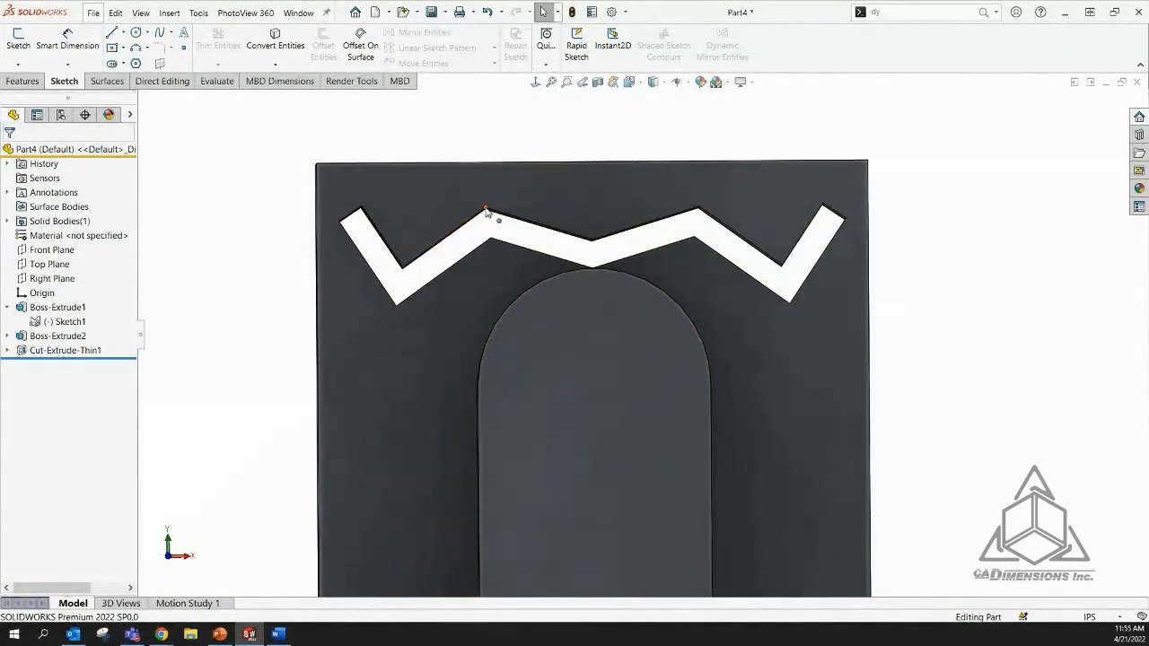
Start a sketch from the upper edge of the zigzag's left rising segment, on a plane normal to that edge
click(424, 258)
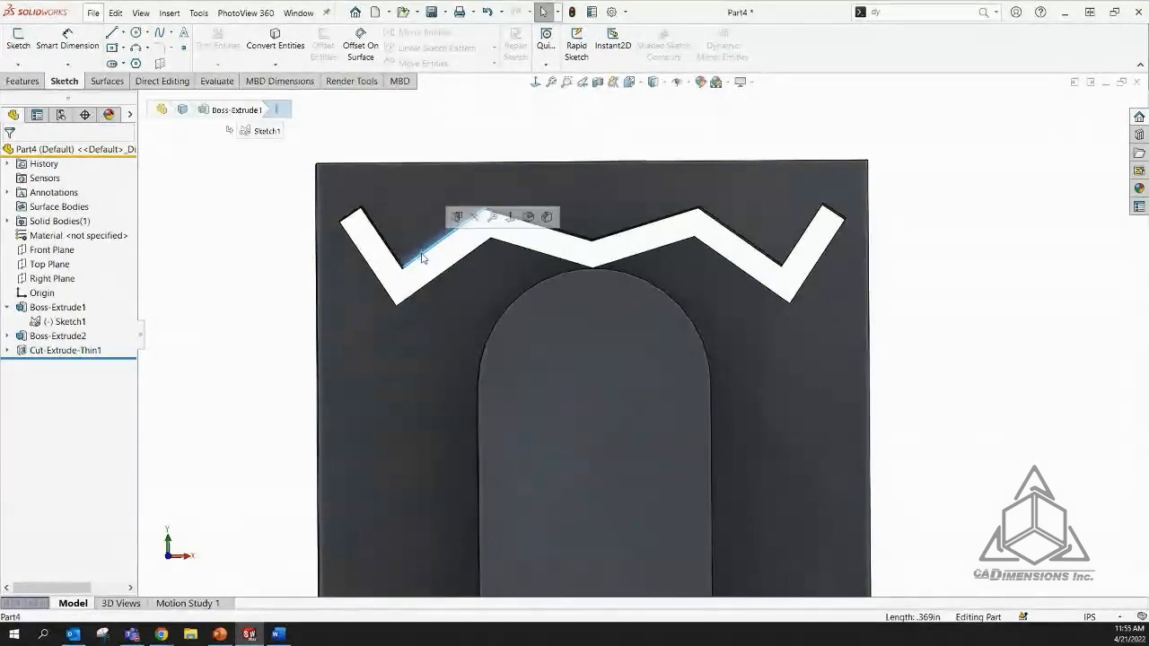
click(170, 13)
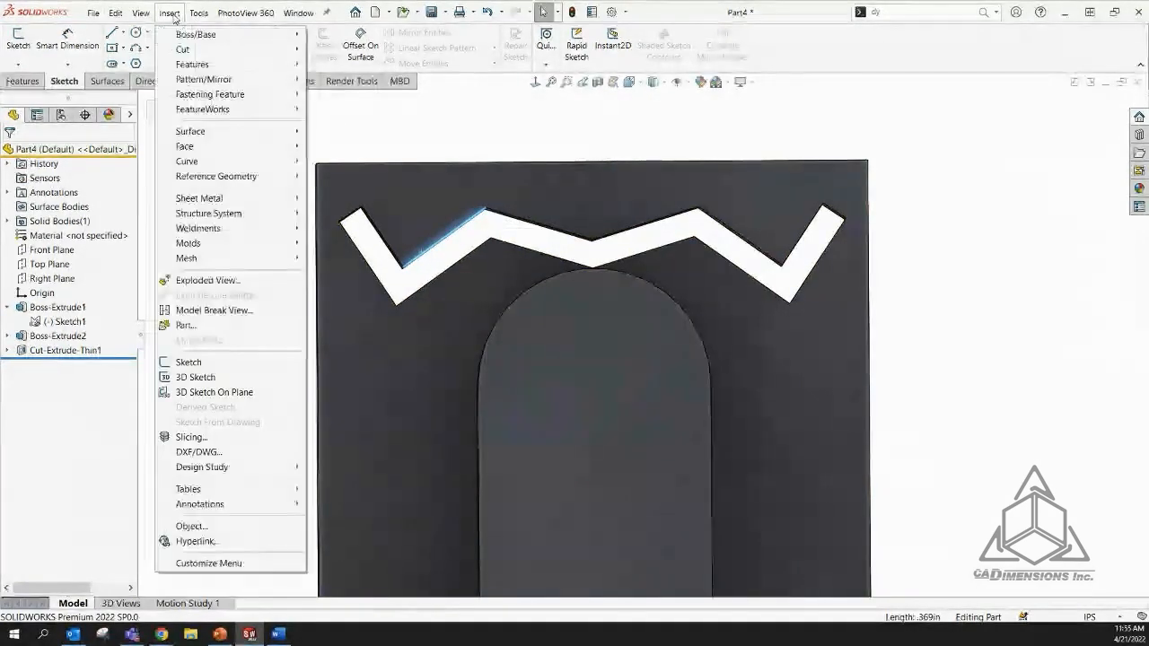
click(216, 364)
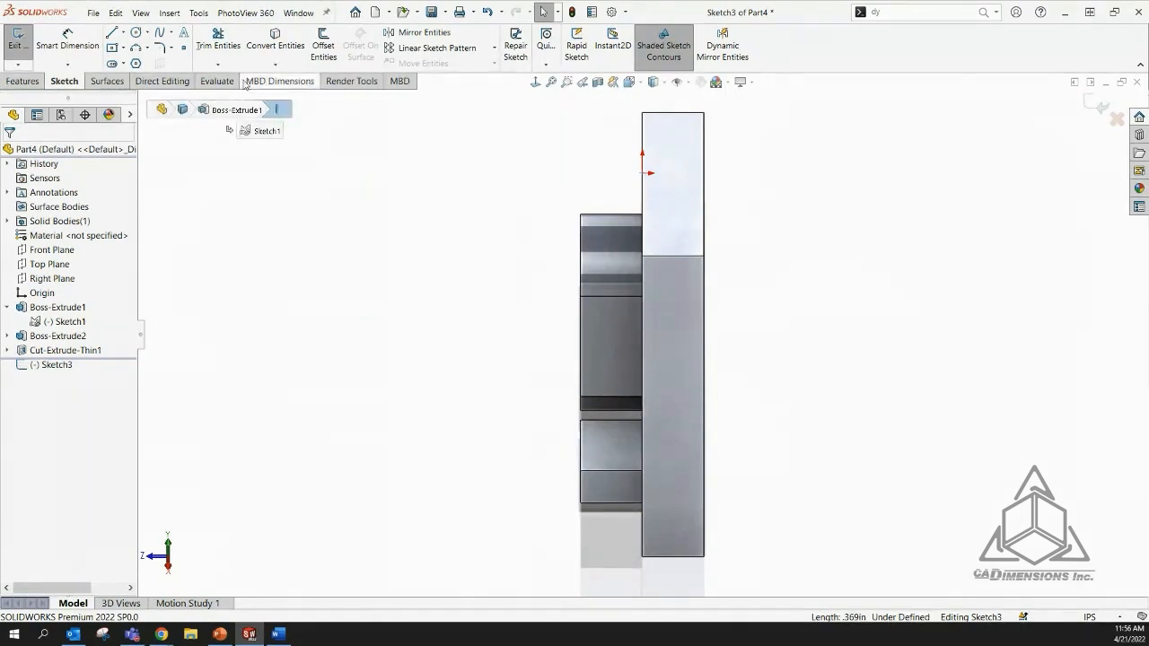
Draw a circle of about 0.68 in radius centered on the sketch origin, exit the sketch and inspect it relative to the zigzag
click(137, 33)
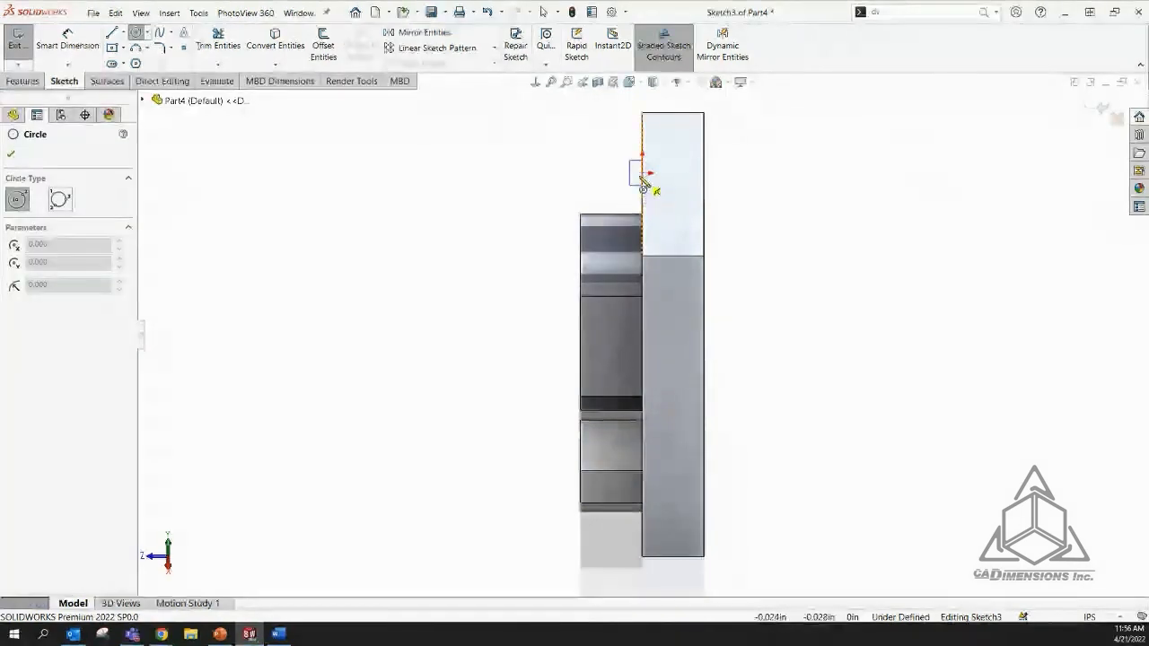
click(641, 173)
click(728, 183)
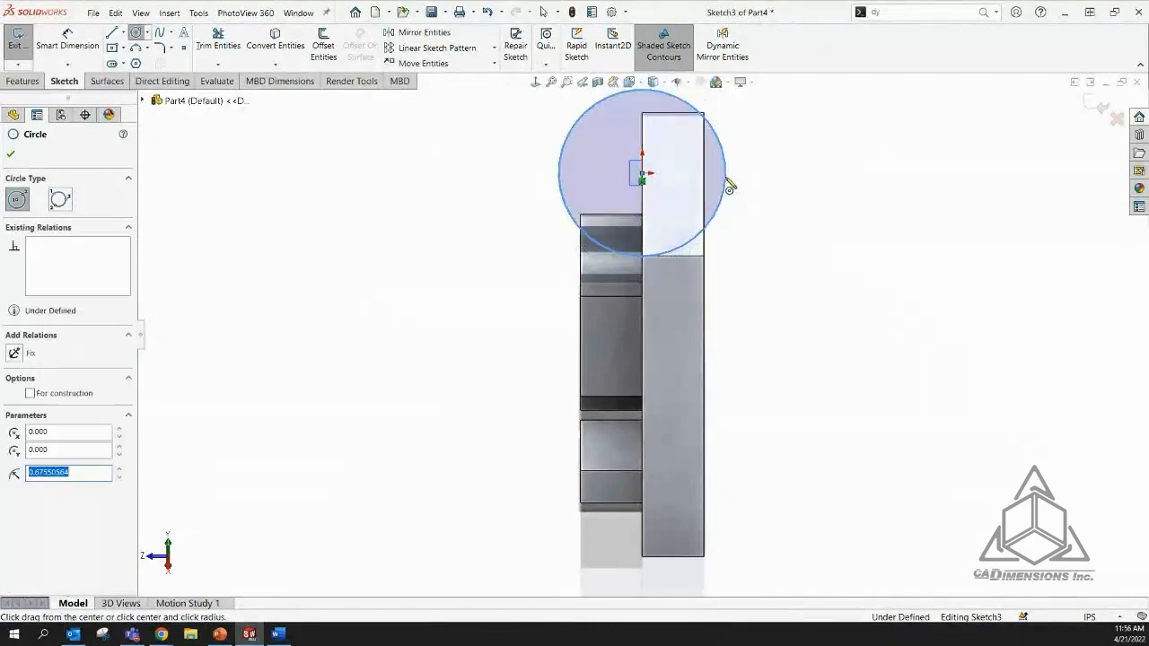
click(13, 154)
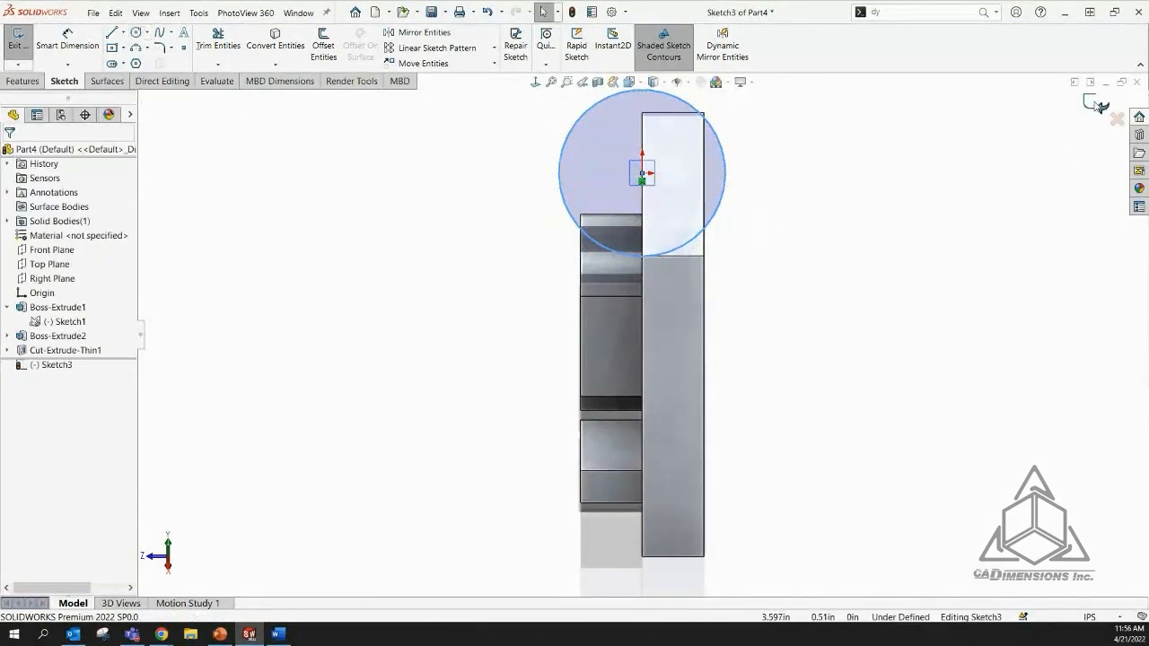
click(1096, 106)
mouse_move(718, 359)
middle_down()
mouse_move(723, 287)
mouse_move(834, 213)
mouse_move(820, 264)
middle_up()
scroll(584, 187, down, 3)
scroll(583, 187, down, 4)
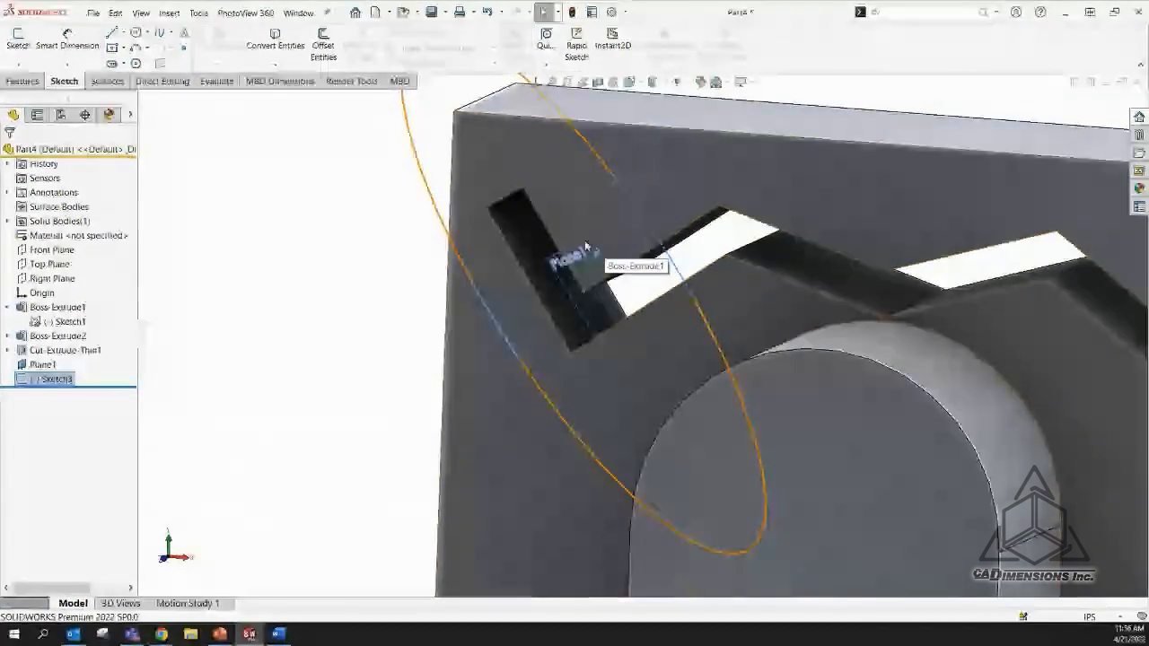
scroll(685, 440, up, 5)
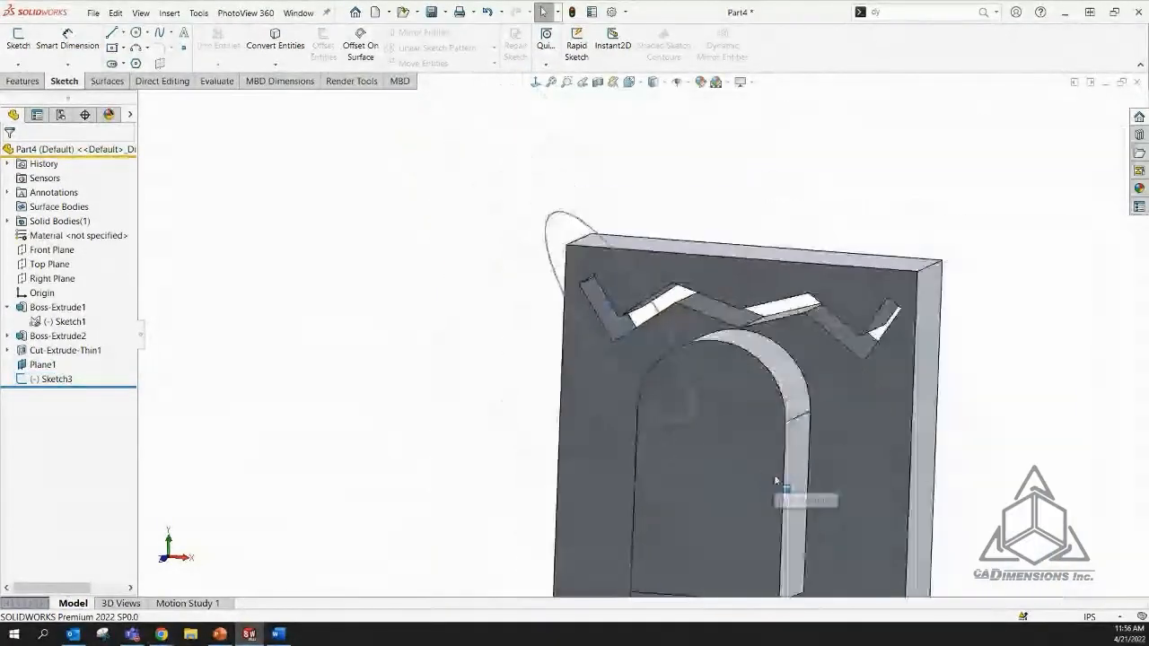
Start a new sketch on the block's front face, with nothing left selected
middle_drag(794, 478, 571, 410)
click(575, 415)
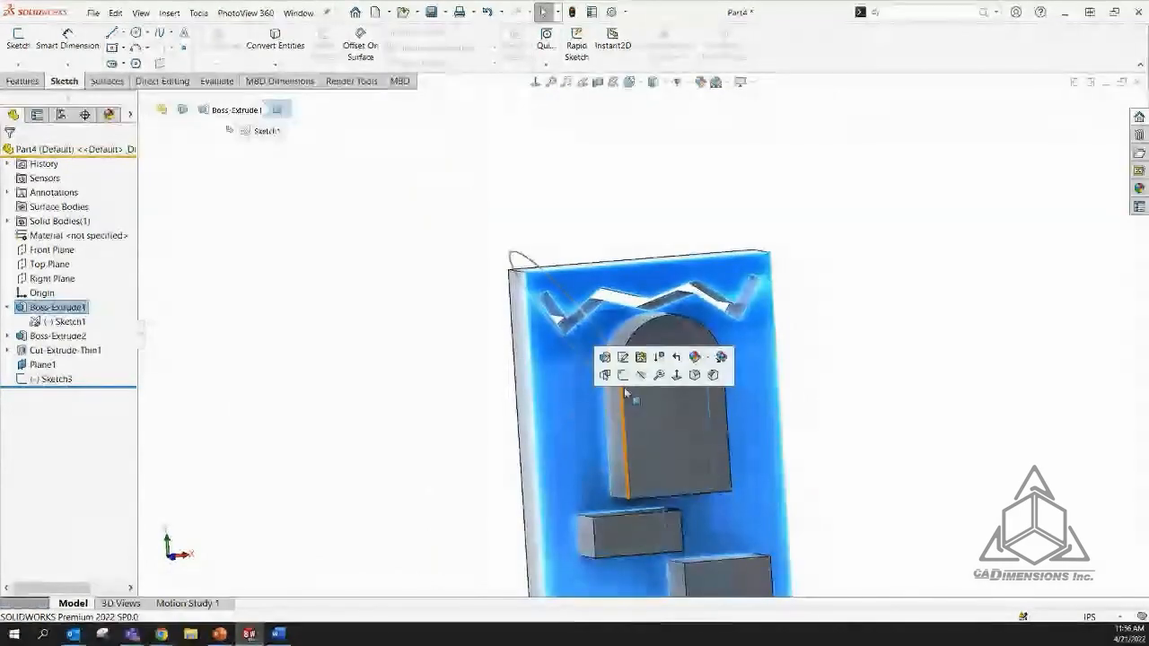
click(623, 374)
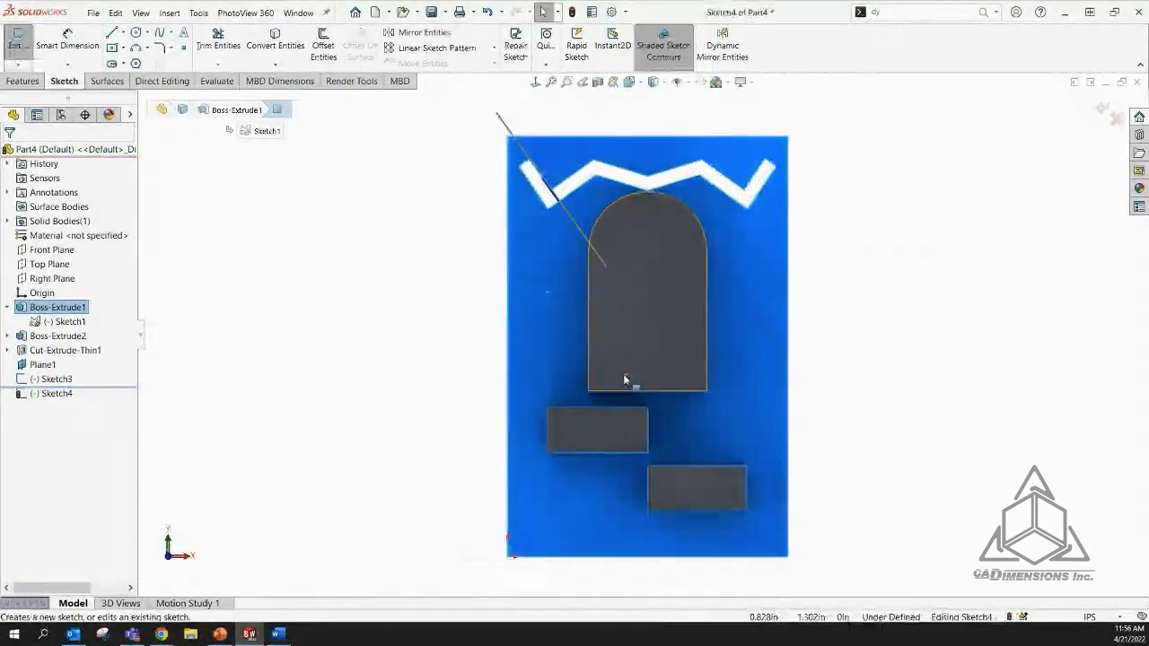
click(928, 279)
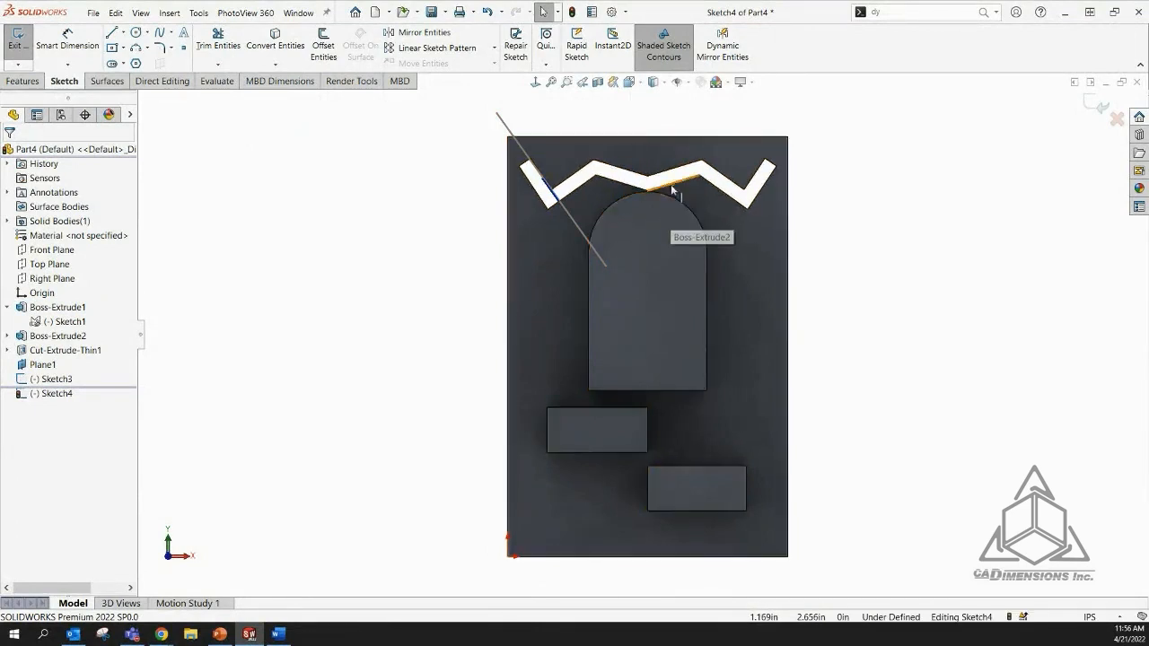
Convert the front face's rectangular outer boundary into sketch lines by selecting the face near the block's left edge
scroll(648, 201, down, 2)
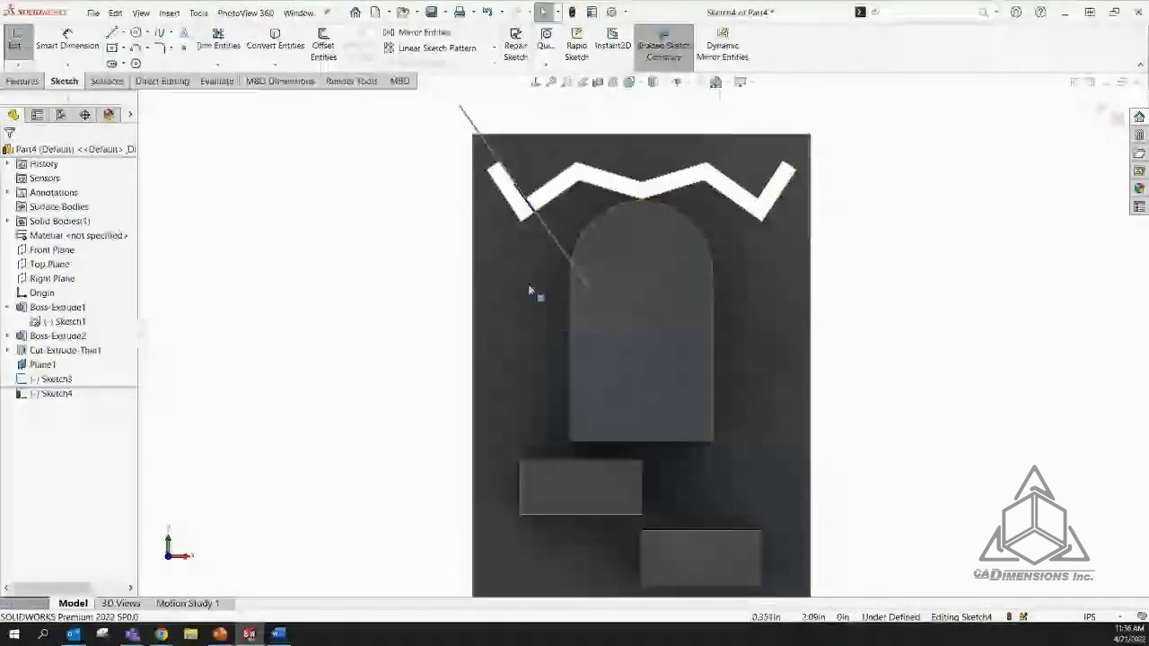
click(486, 270)
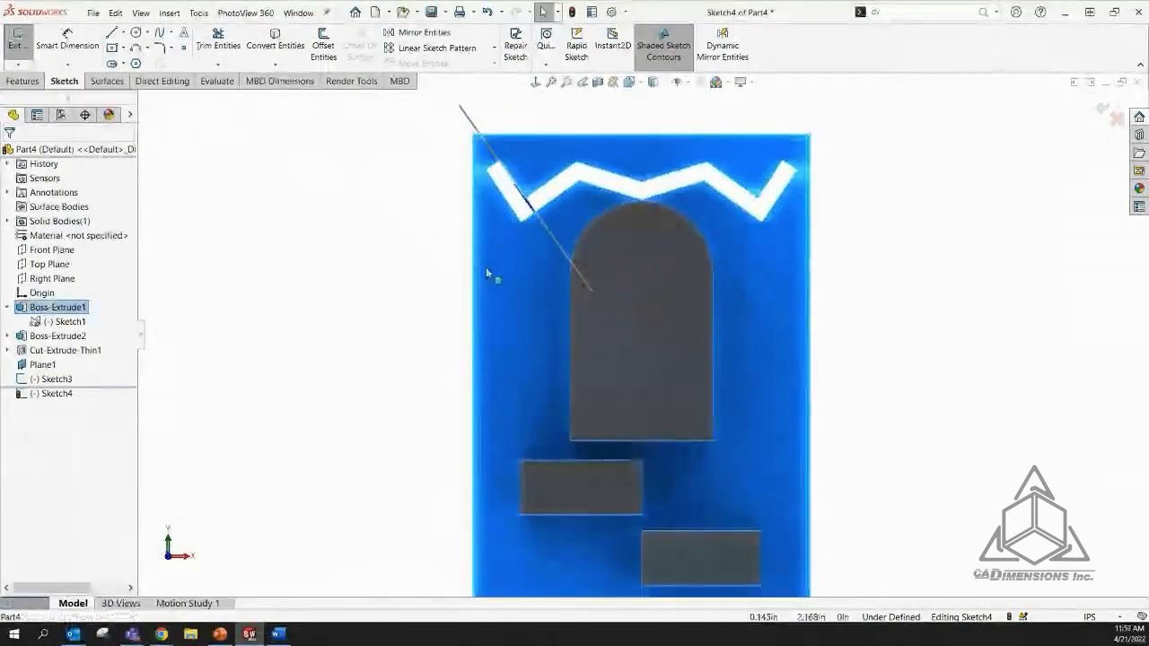
click(289, 48)
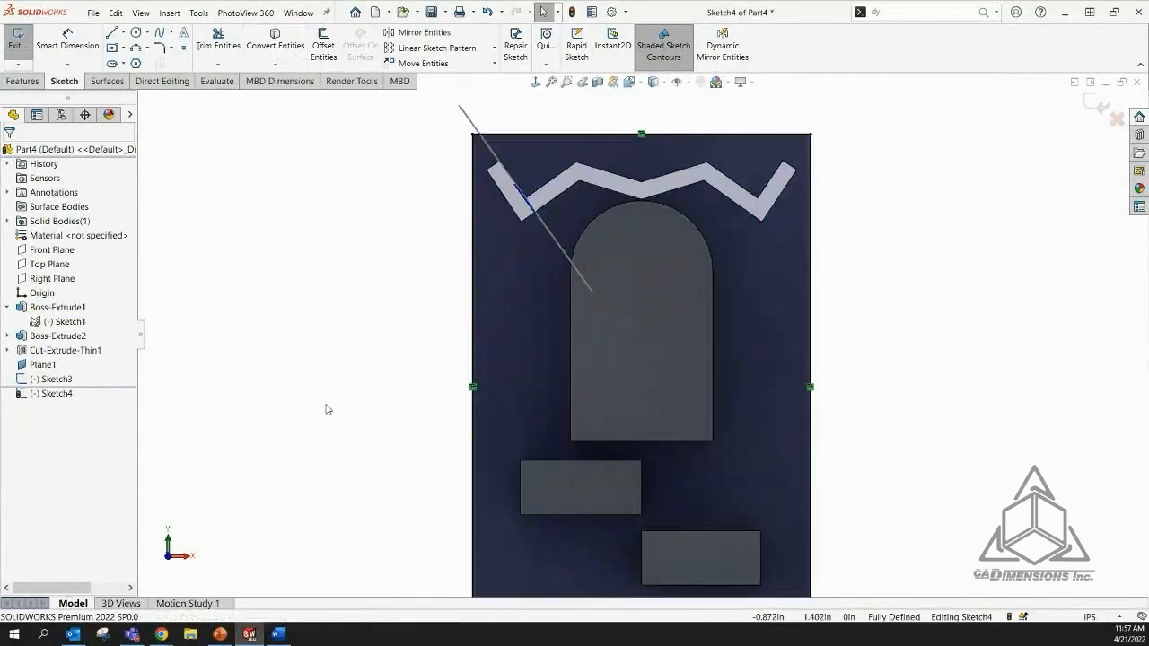
key(f)
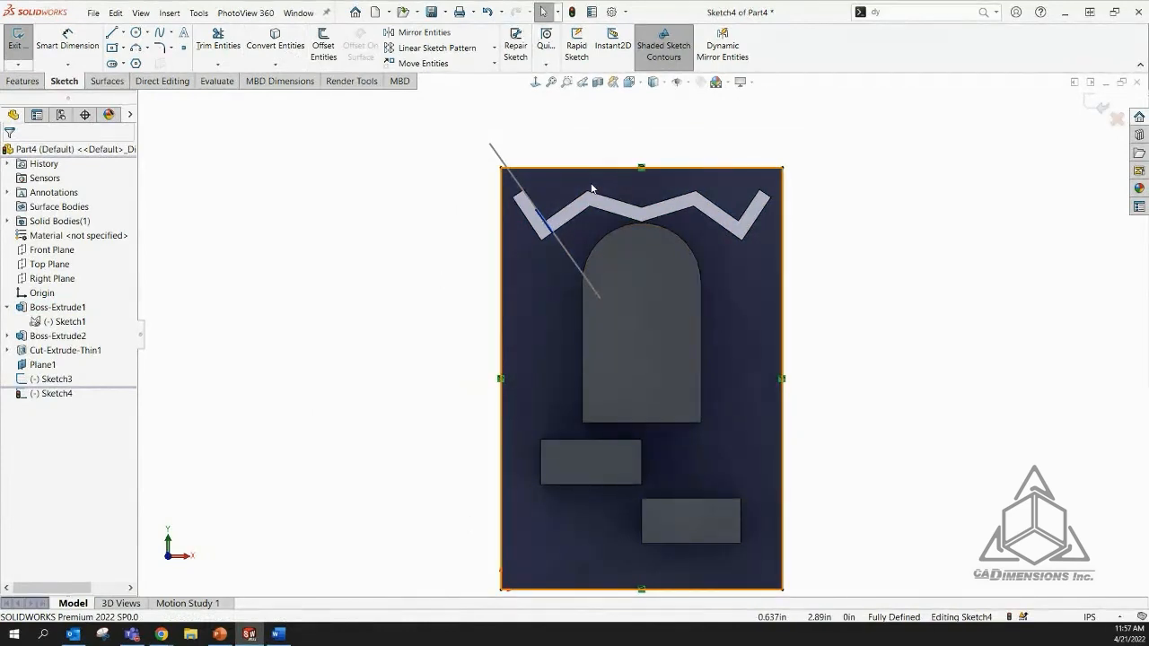
scroll(590, 184, down, 2)
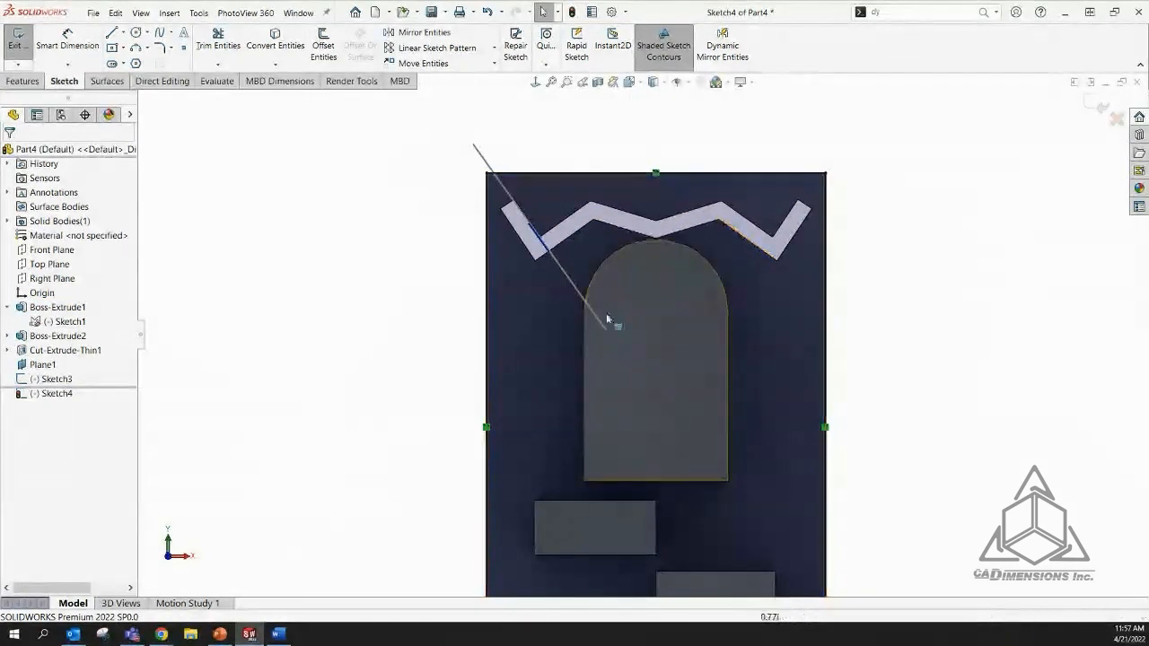
Undo the outer-boundary conversion and convert the zigzag cutout's outline into sketch lines by selecting the front face nearer the cutout
click(532, 306)
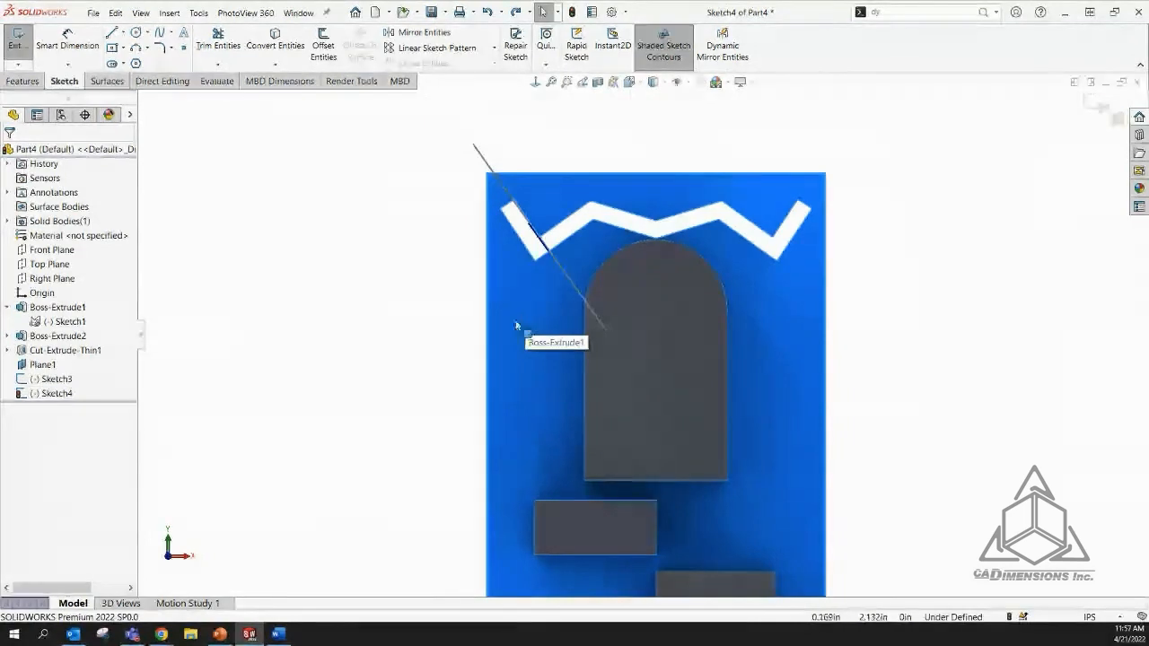
click(431, 257)
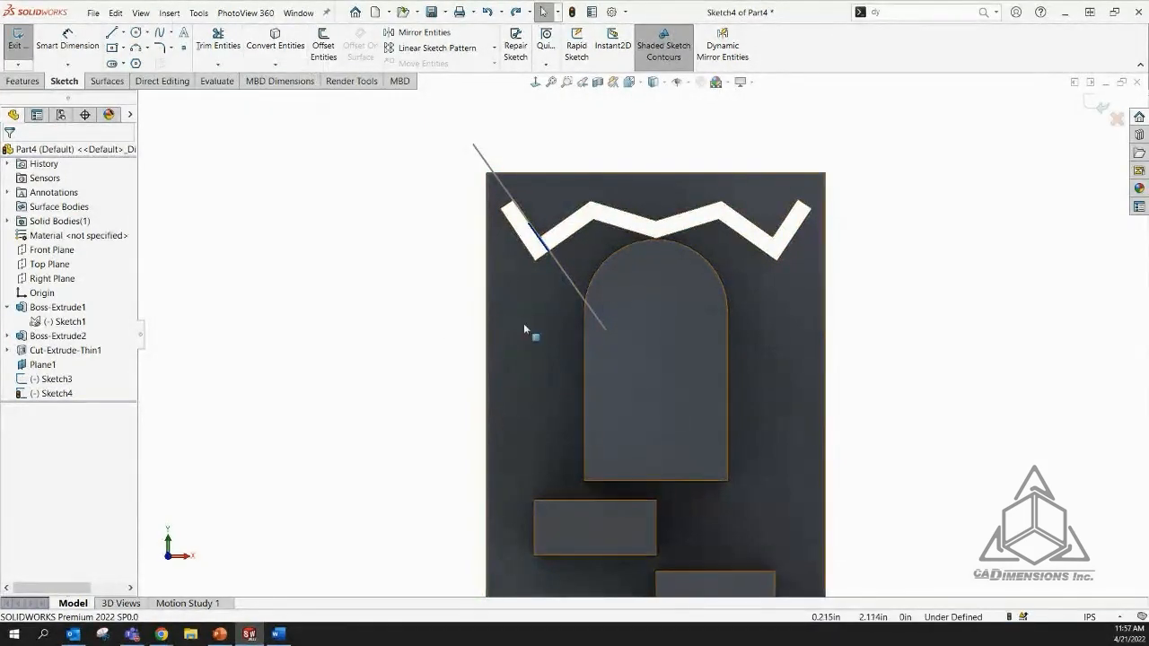
click(551, 305)
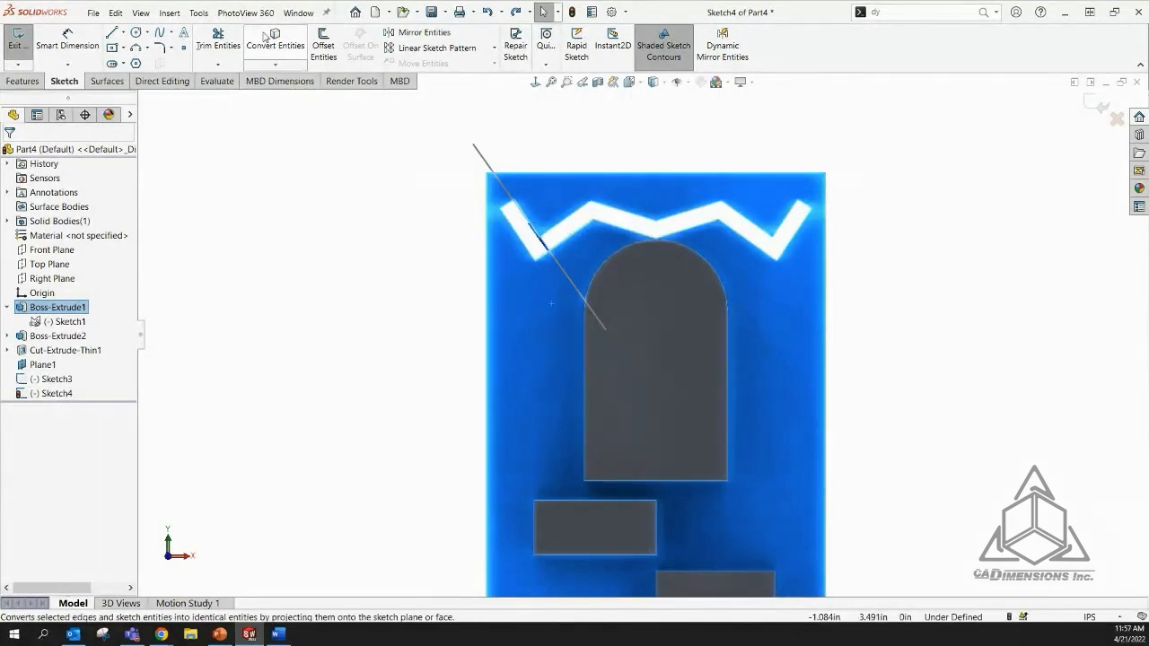
click(265, 36)
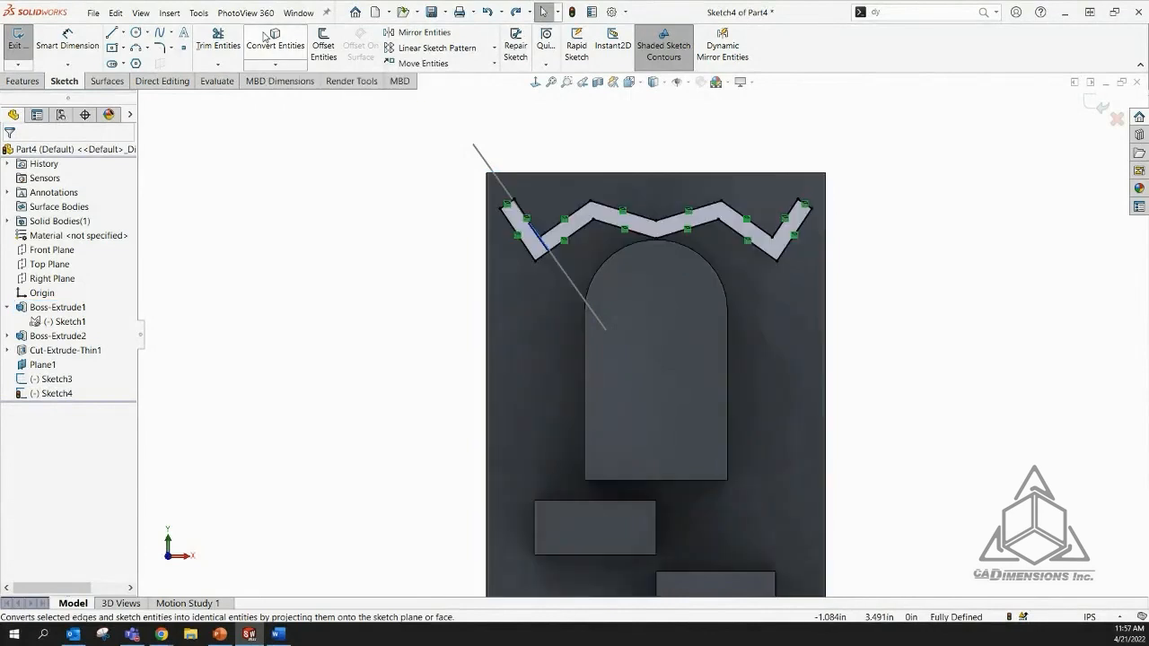